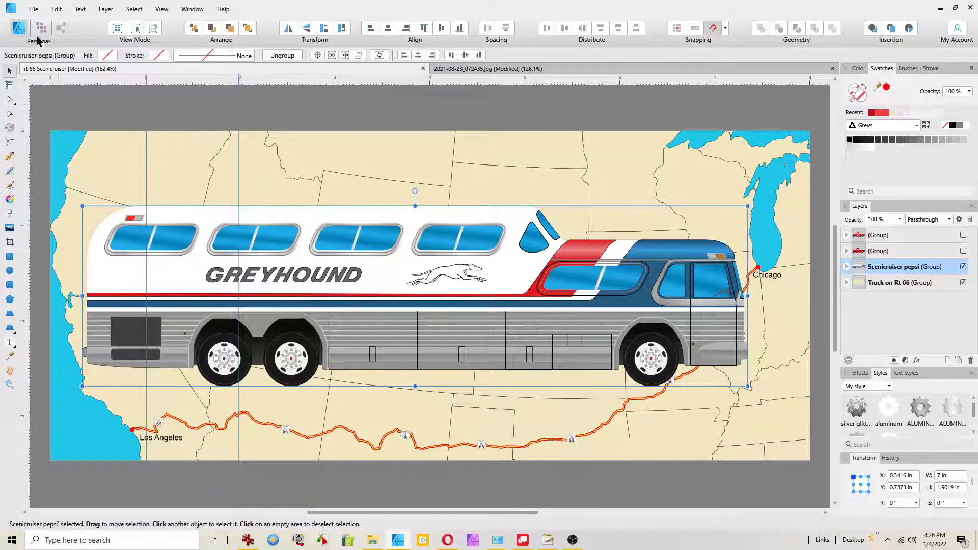
# Step: Create a new document from the mug preset, 8.5 × 3.25 in at 300 DPI
pyautogui.click(35, 13)
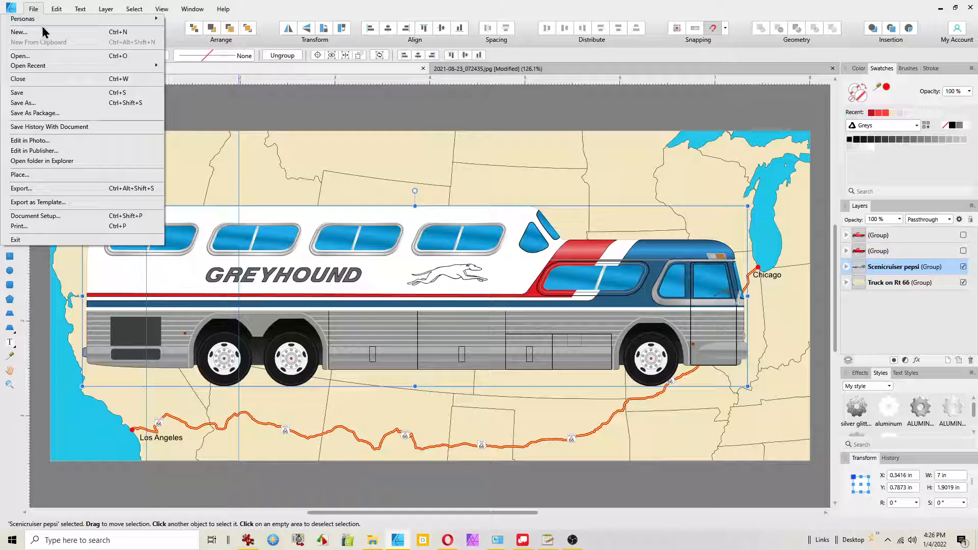
pyautogui.click(44, 35)
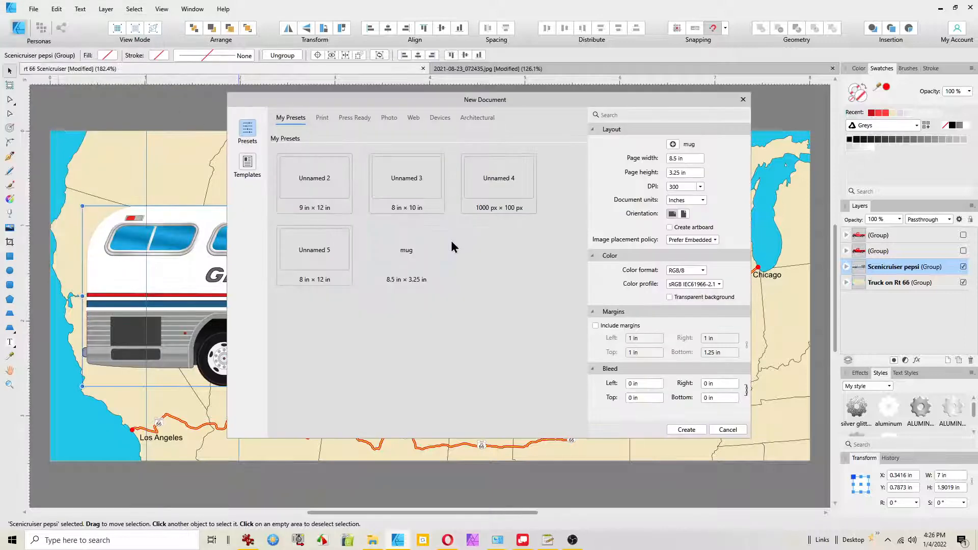
pyautogui.click(687, 430)
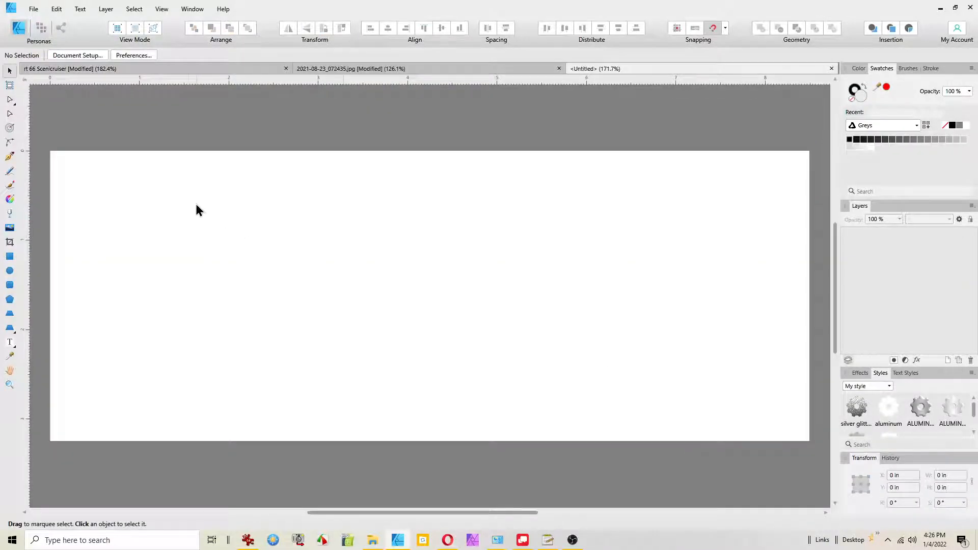
# Step: Place side viewCR.jpg on the page and enlarge it proportionally to about 7.67 in wide
pyautogui.click(10, 229)
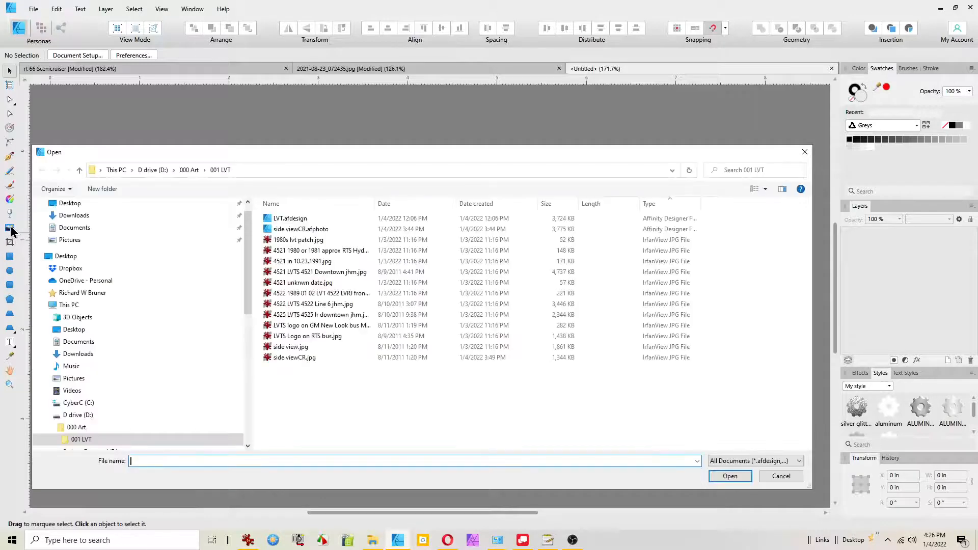
pyautogui.click(294, 358)
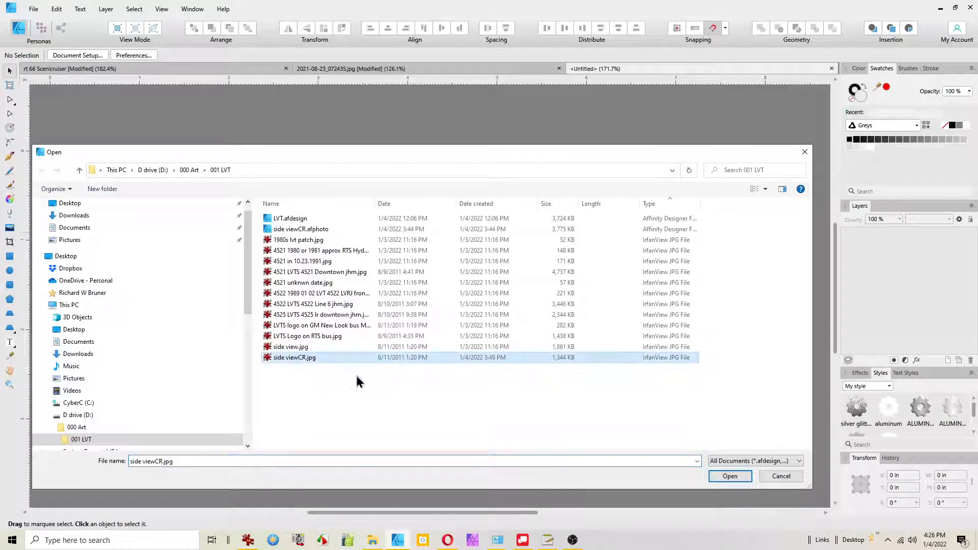
pyautogui.click(723, 478)
pyautogui.click(349, 300)
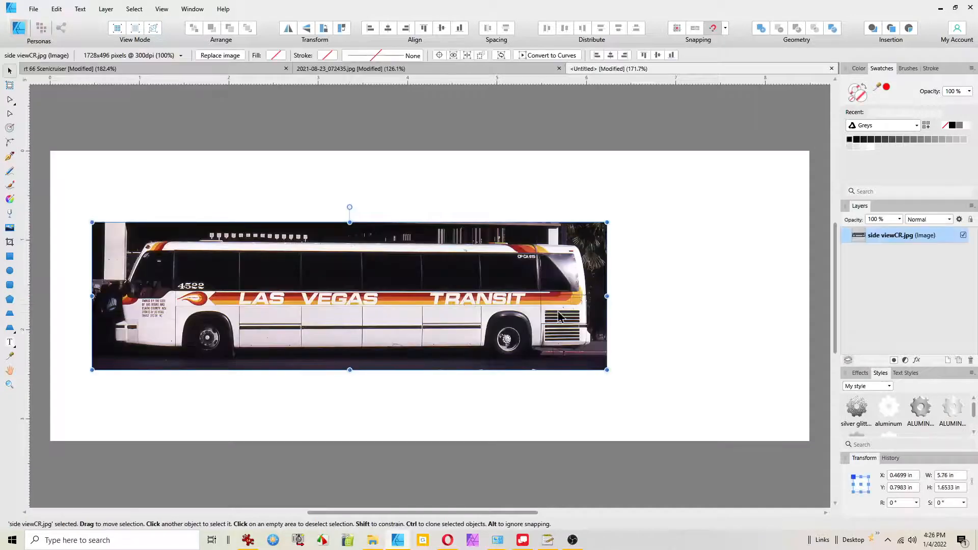
pyautogui.moveTo(606, 296); pyautogui.dragTo(764, 296)
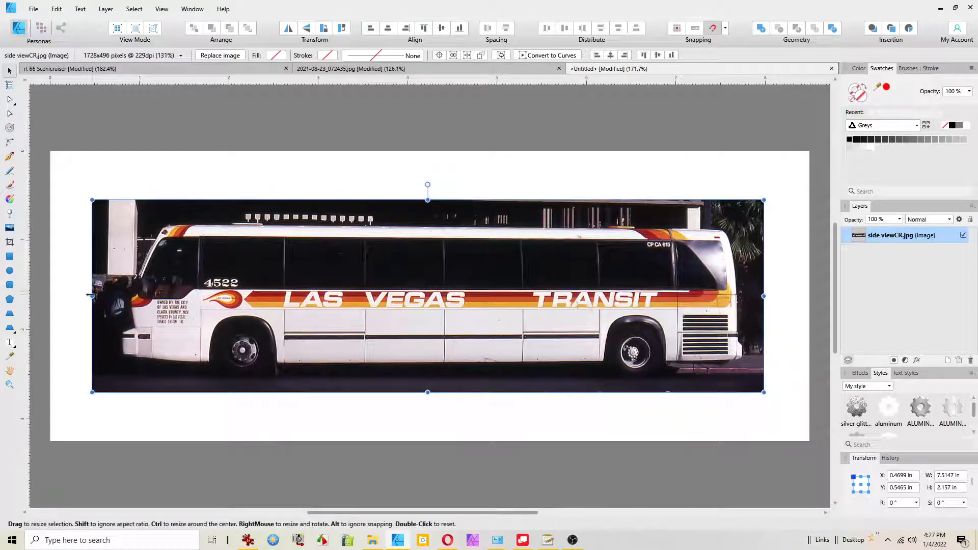
pyautogui.moveTo(89, 296)
pyautogui.mouseDown()
pyautogui.moveTo(60, 298)
pyautogui.moveTo(78, 296)
pyautogui.mouseUp()
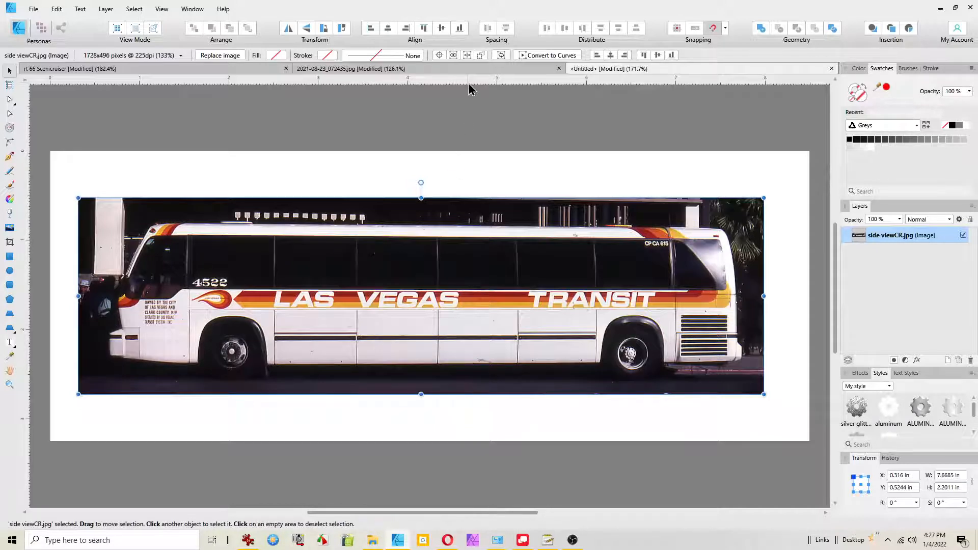
# Step: Add horizontal guides at 1.625 in, the bus roofline and the lower body edge, and vertical guides at the bus's front and rear
pyautogui.moveTo(469, 81); pyautogui.dragTo(469, 296)
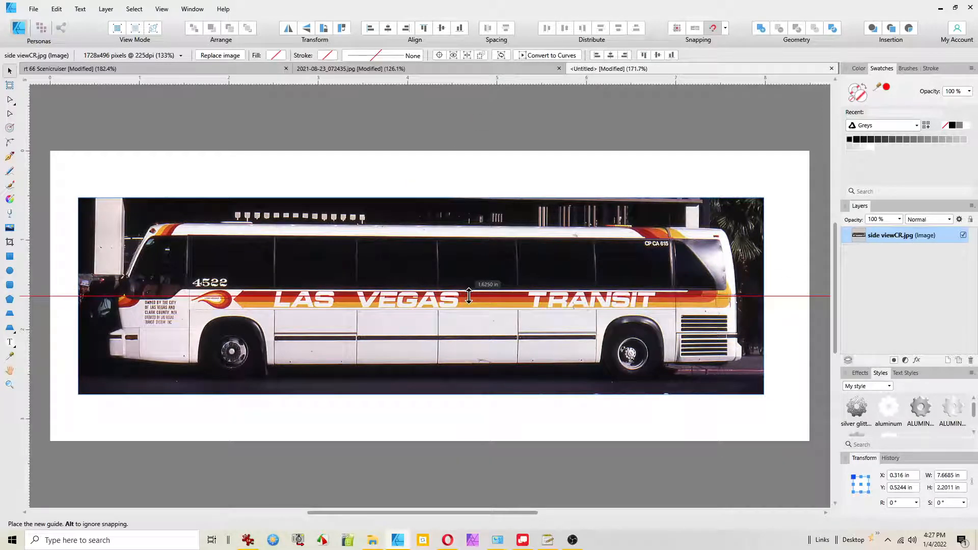
pyautogui.moveTo(469, 297); pyautogui.dragTo(469, 297)
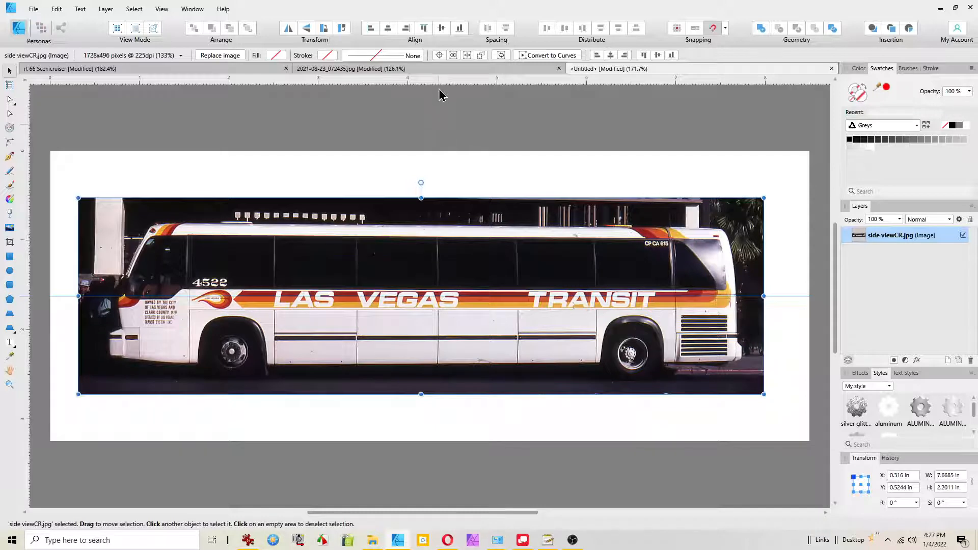
pyautogui.moveTo(448, 80); pyautogui.dragTo(473, 226)
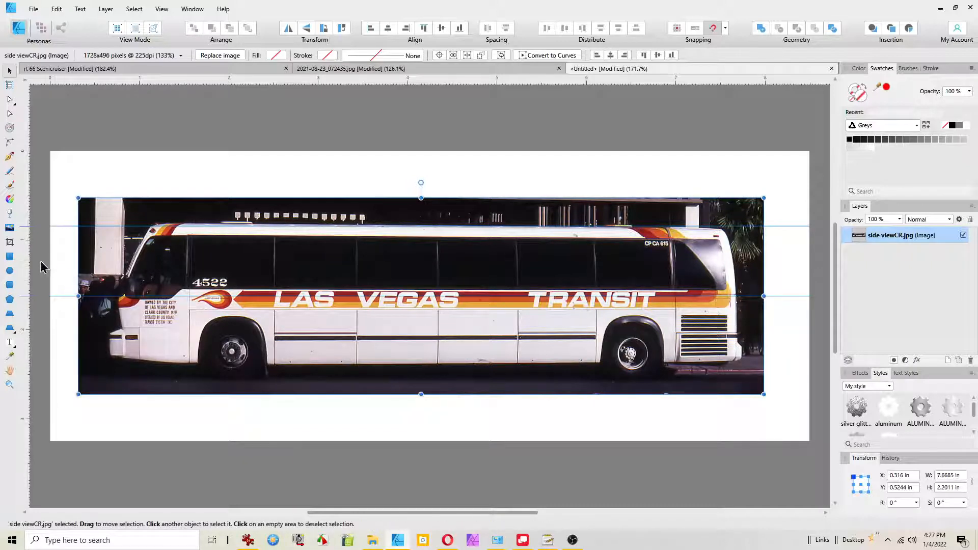
pyautogui.moveTo(22, 272); pyautogui.dragTo(108, 280)
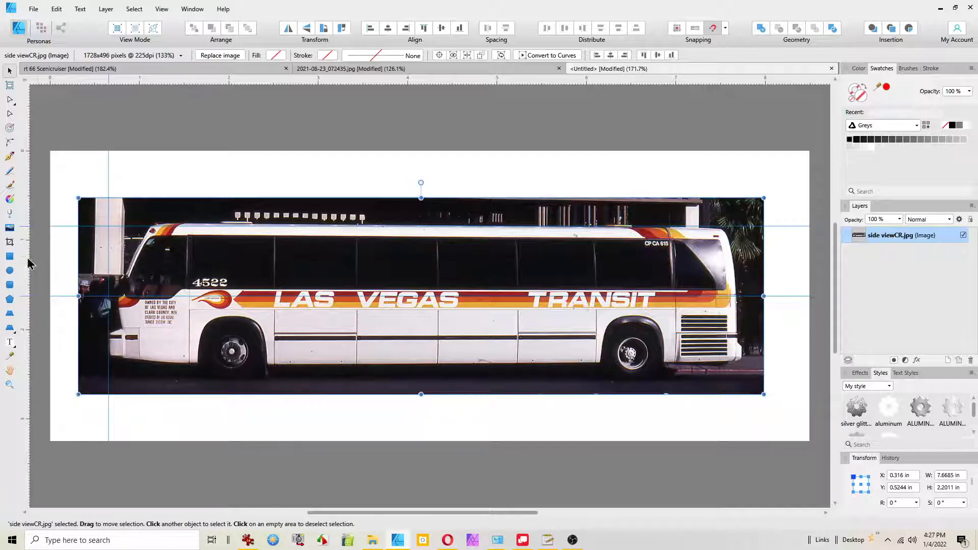
pyautogui.moveTo(27, 262); pyautogui.dragTo(740, 287)
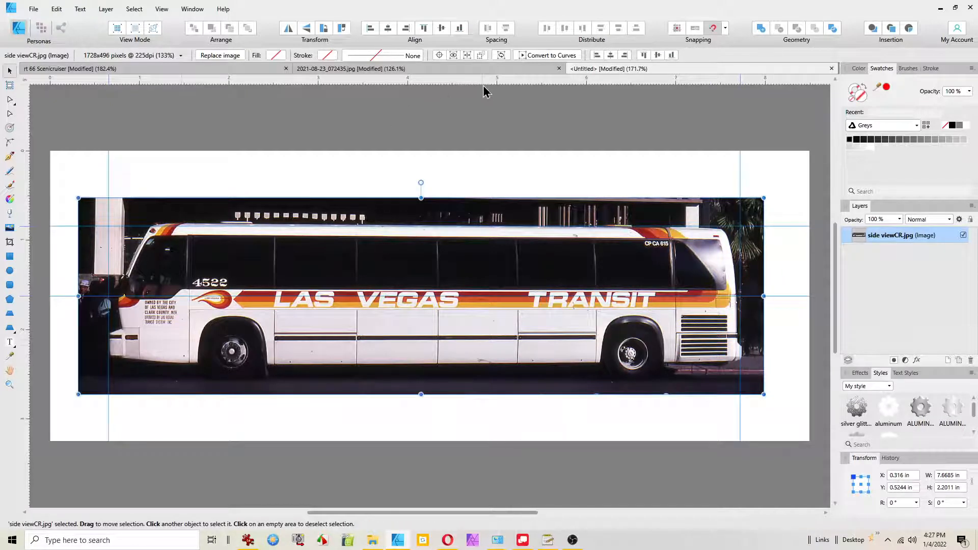
pyautogui.moveTo(482, 80); pyautogui.dragTo(460, 364)
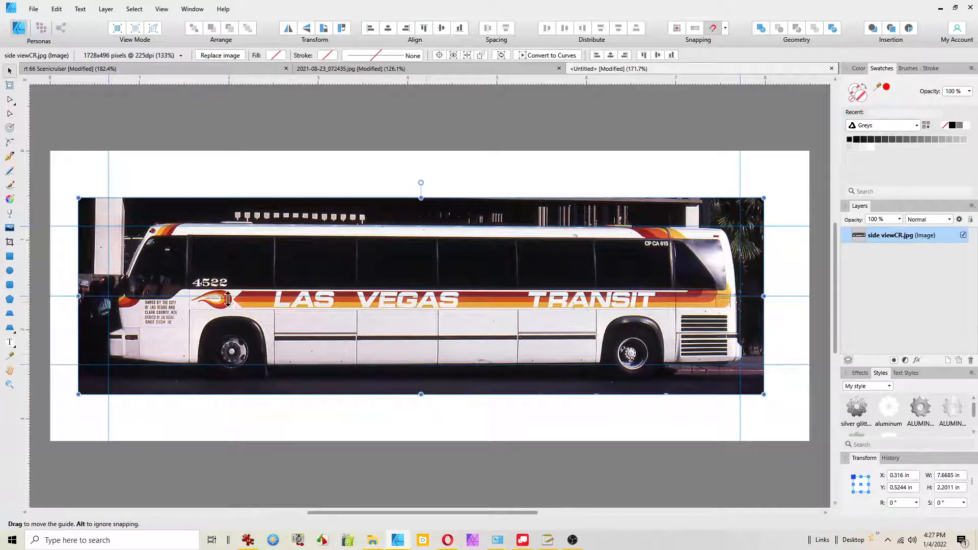
# Step: Move the roofline guide slightly upward to match the top of the bus roof
pyautogui.scroll(3, 270, 318)
pyautogui.scroll(-3, 321, 321)
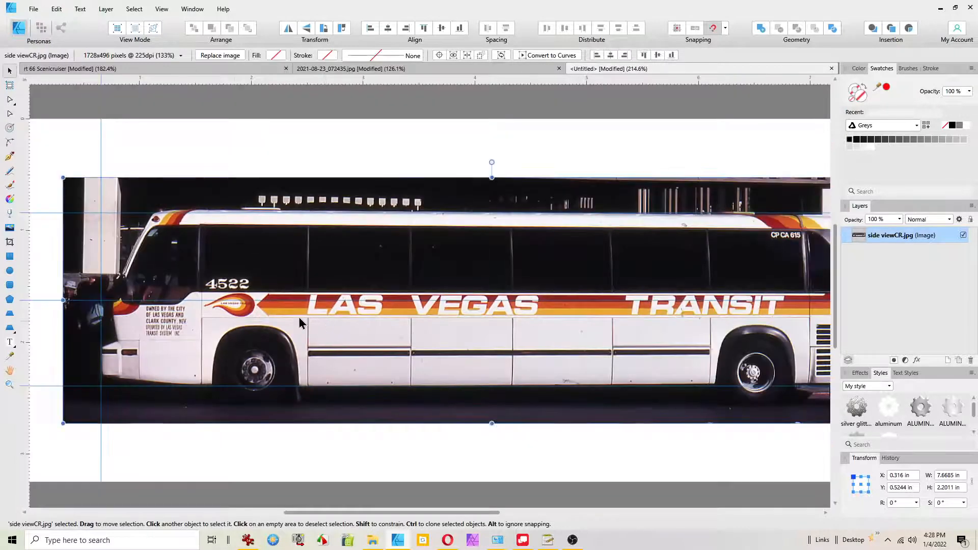
pyautogui.scroll(3, 152, 243)
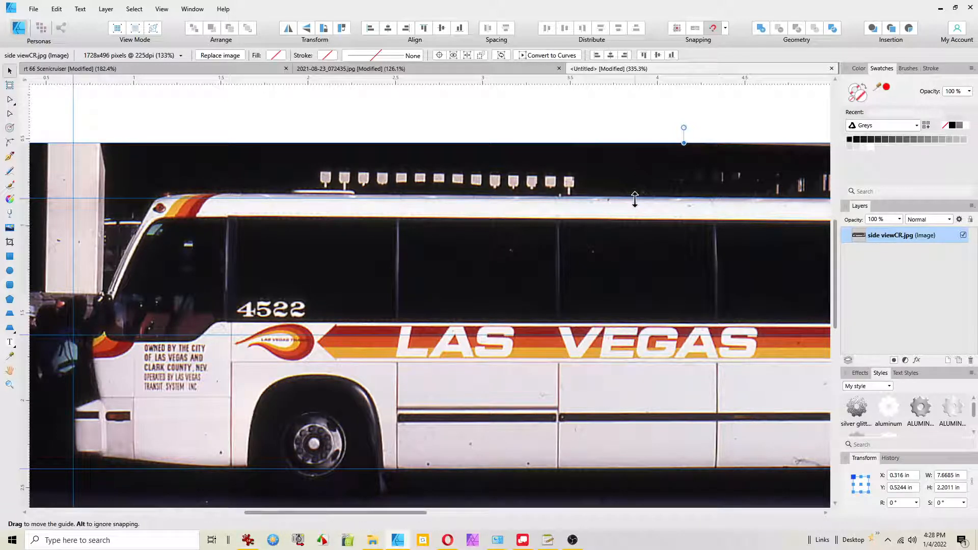
pyautogui.moveTo(634, 199); pyautogui.dragTo(635, 196)
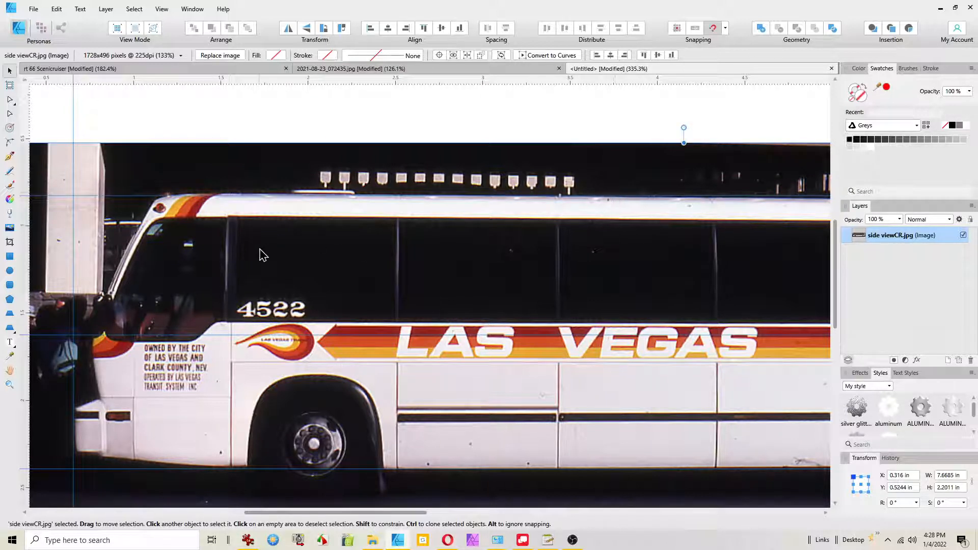
# Step: Start a Pen tool path at the windshield's front edge and trace the top edge of the windshield and side windows
pyautogui.click(10, 158)
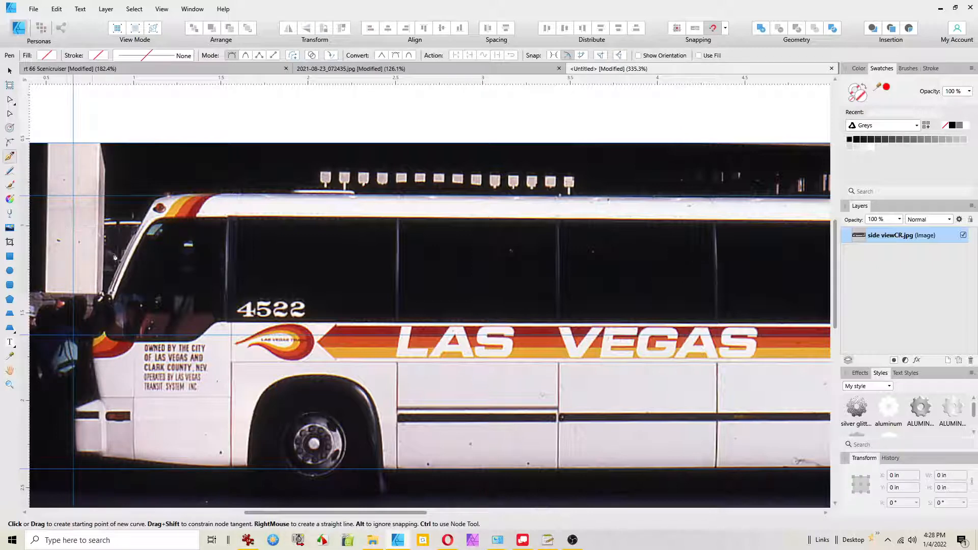
pyautogui.scroll(3, 124, 298)
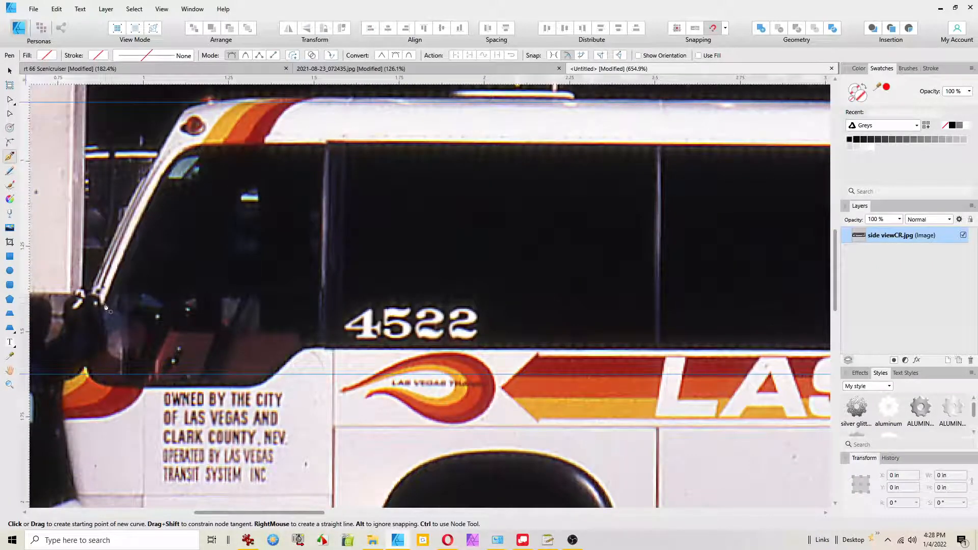
pyautogui.click(104, 304)
pyautogui.click(180, 154)
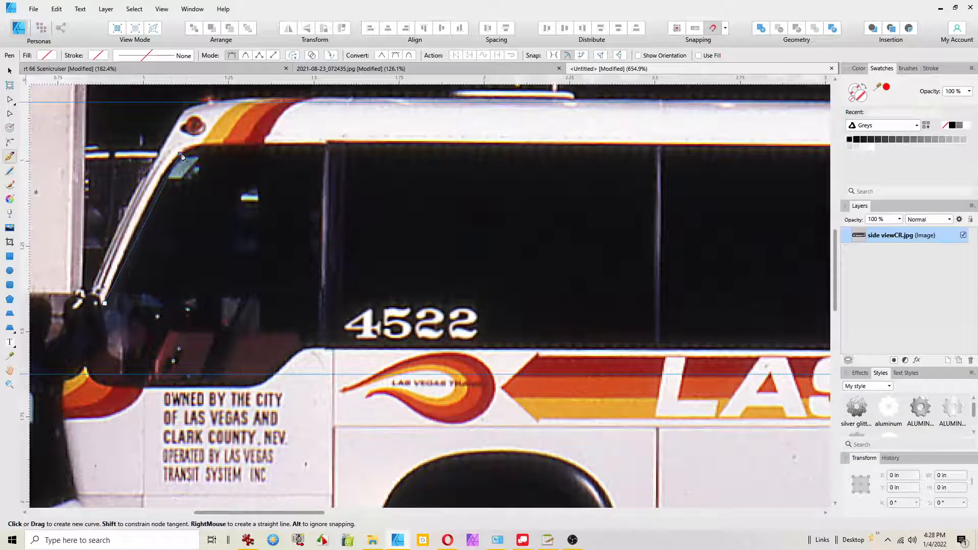
pyautogui.click(271, 147)
pyautogui.moveTo(585, 142); pyautogui.dragTo(105, 151)
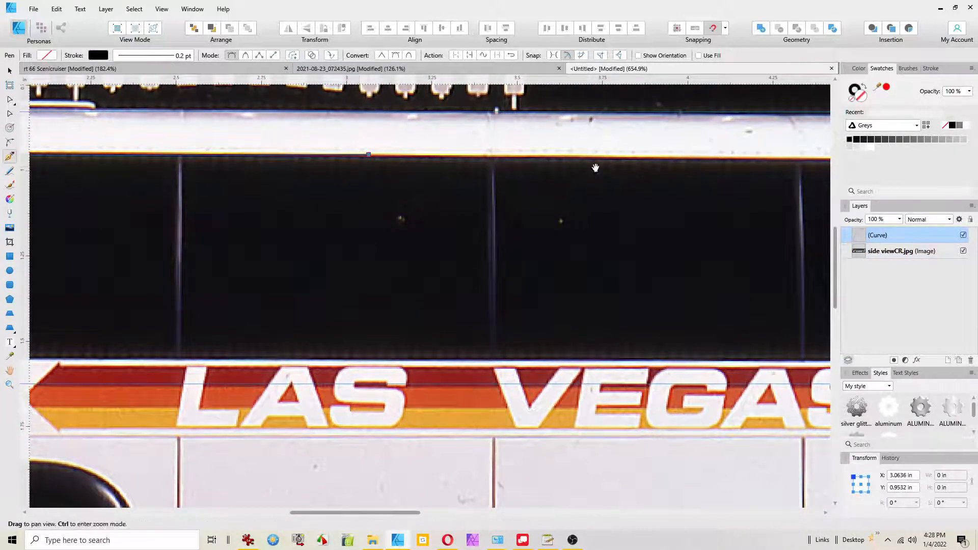
pyautogui.moveTo(594, 166); pyautogui.dragTo(392, 221)
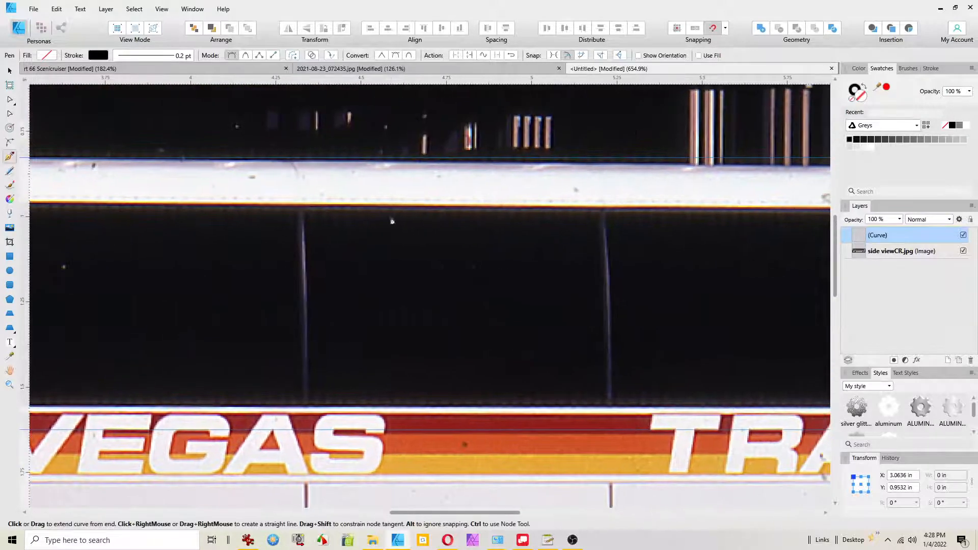
pyautogui.click(445, 206)
# Step: Continue the path along the remaining window tops, around the rear window's outer edge and down to the middle guide
pyautogui.moveTo(791, 256); pyautogui.dragTo(78, 267)
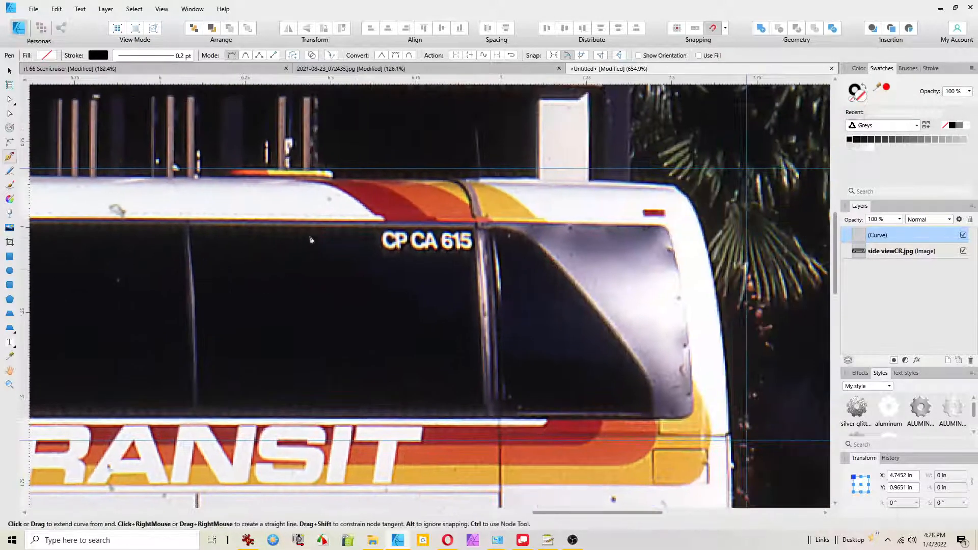
pyautogui.click(641, 225)
pyautogui.click(675, 250)
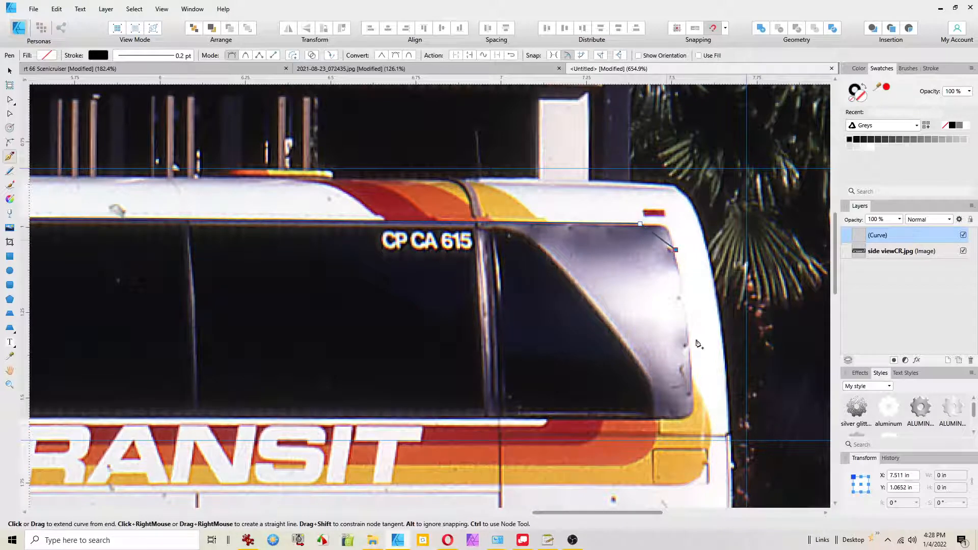
pyautogui.click(692, 390)
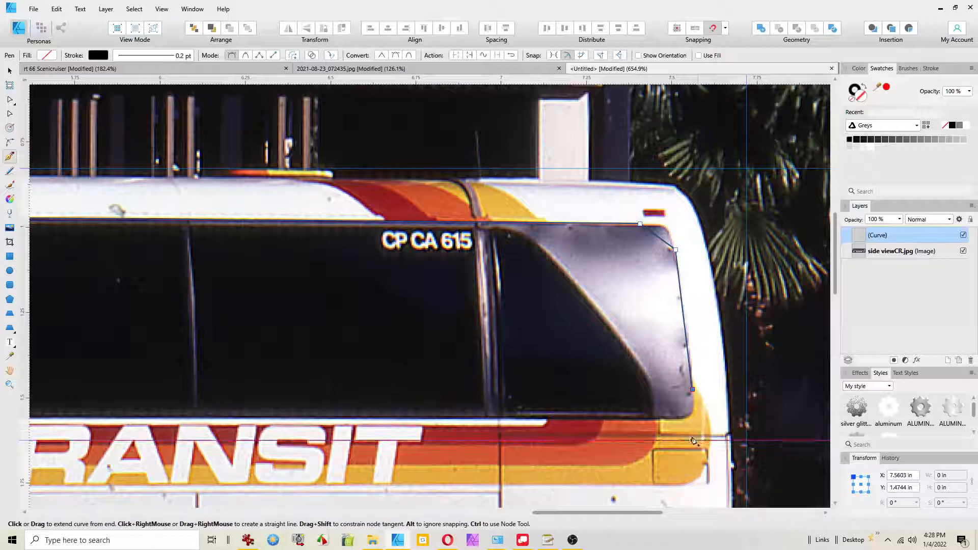
pyautogui.click(693, 439)
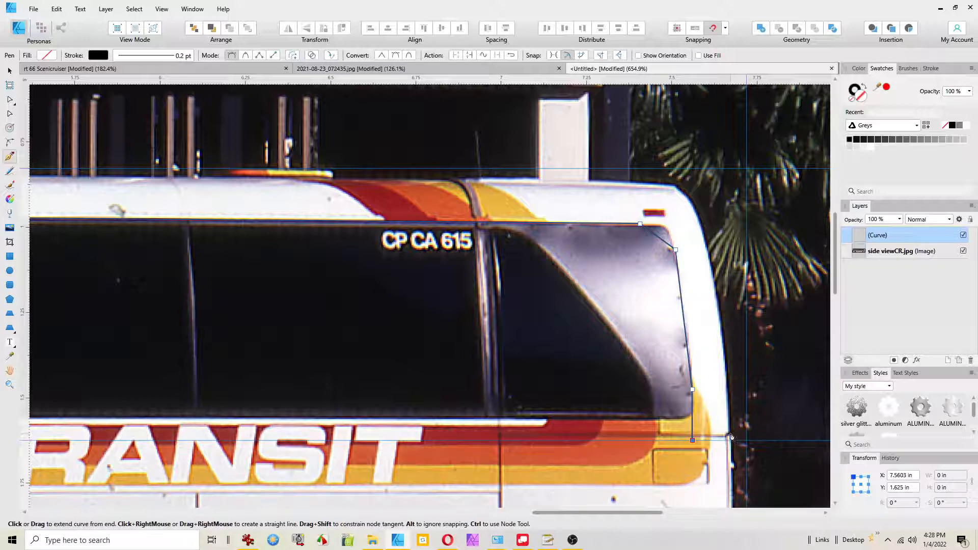
# Step: Extend the path to the bus's rear edge, up the back and around the rear roof corner
pyautogui.moveTo(731, 437); pyautogui.dragTo(736, 429)
pyautogui.click(697, 213)
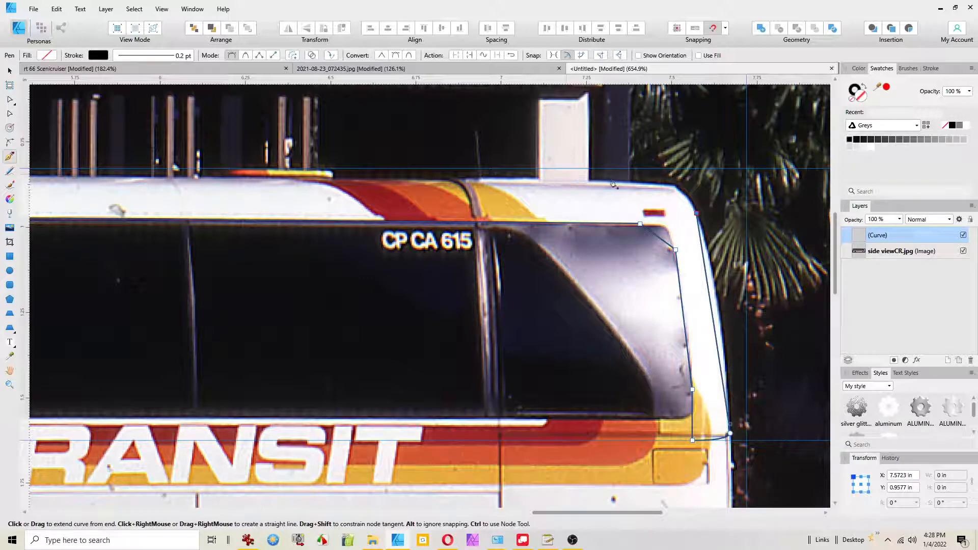
pyautogui.click(627, 183)
# Step: Run the path along the roofline to the front, trace down the windshield pillar and close the shape at its starting node
pyautogui.press('space')
pyautogui.moveTo(128, 191); pyautogui.dragTo(764, 191)
pyautogui.moveTo(194, 168); pyautogui.dragTo(651, 181)
pyautogui.moveTo(133, 181); pyautogui.dragTo(433, 178)
pyautogui.moveTo(300, 189); pyautogui.dragTo(628, 193)
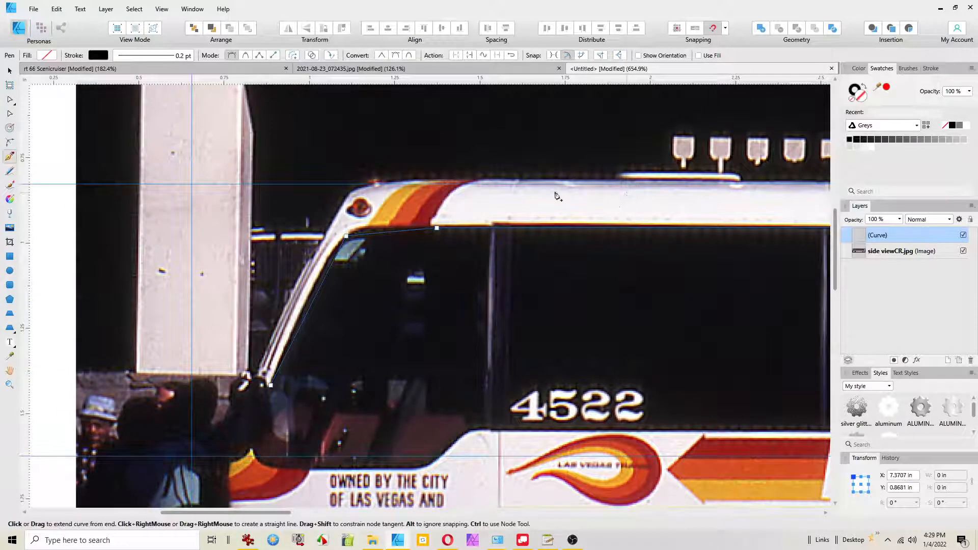
pyautogui.click(400, 183)
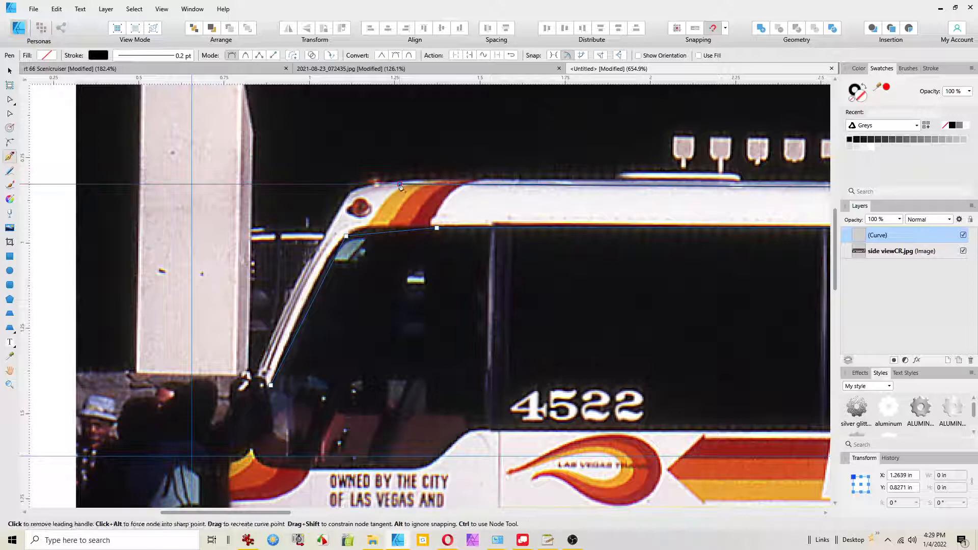
pyautogui.click(343, 207)
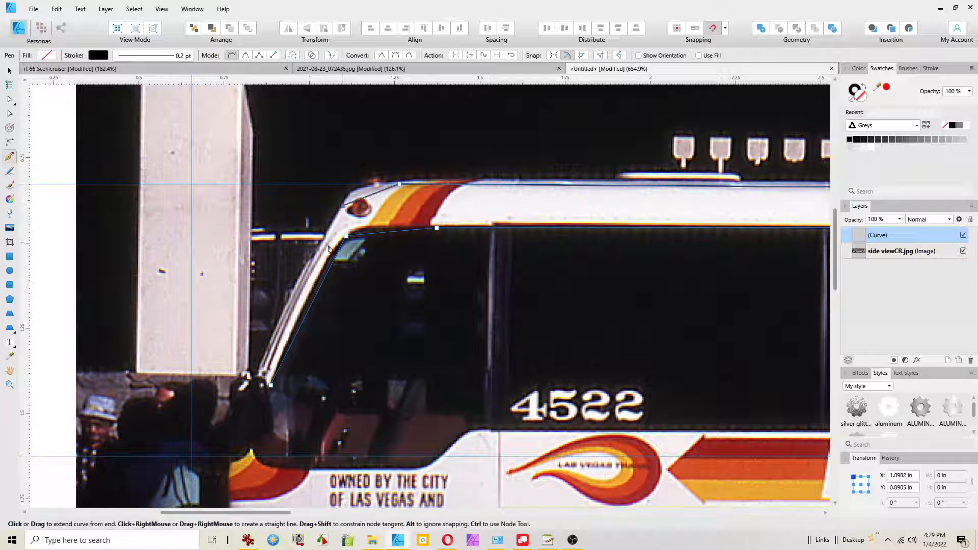
pyautogui.click(256, 380)
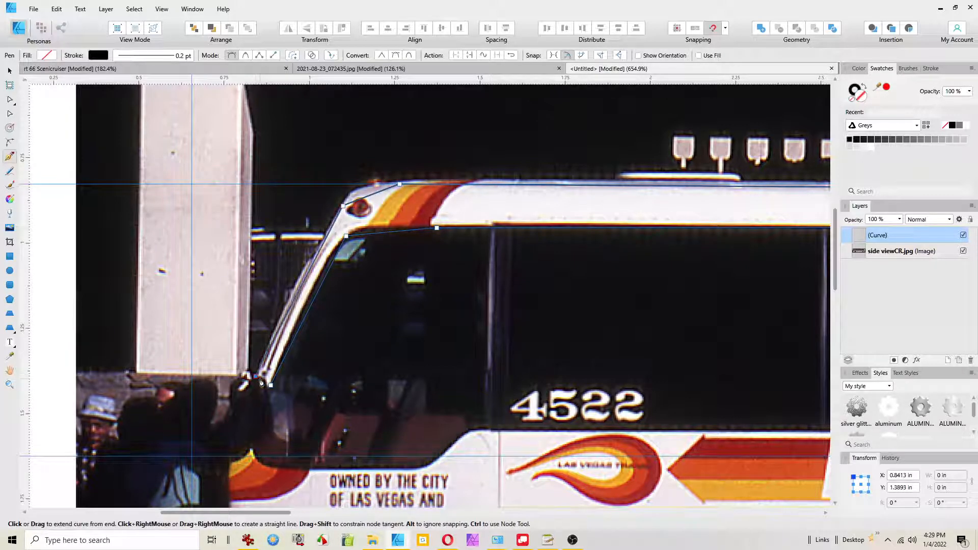
pyautogui.click(264, 382)
pyautogui.click(271, 388)
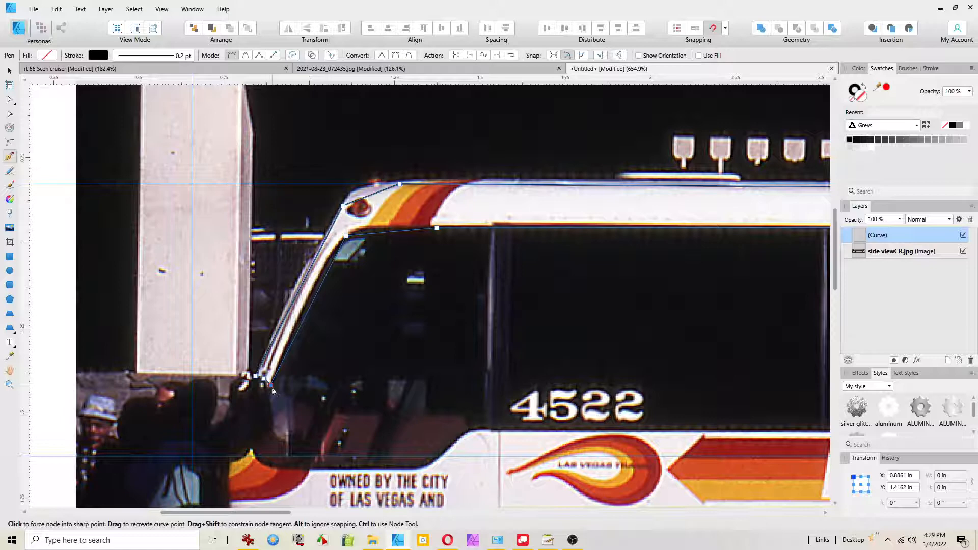
# Step: Switch to the outline view and examine the traced roof shape without the photo
pyautogui.click(154, 30)
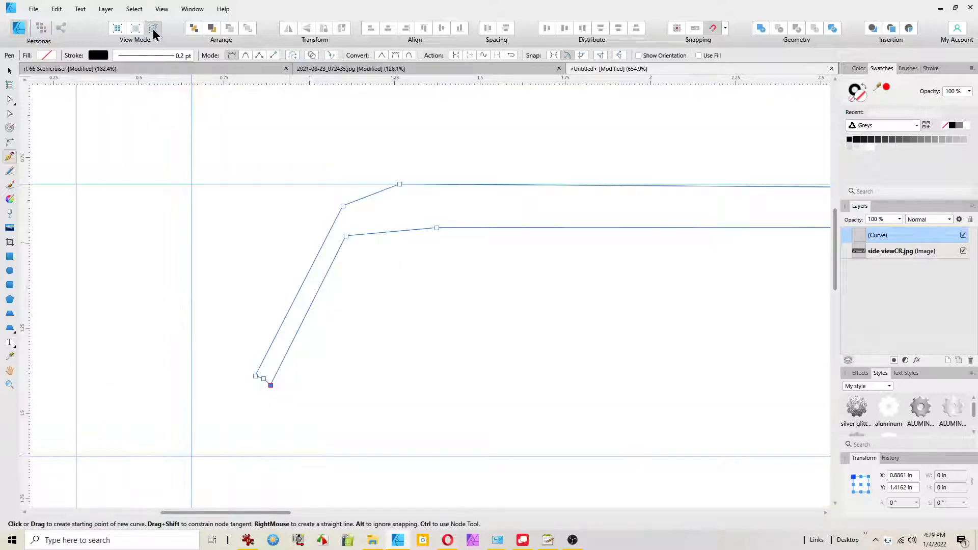
pyautogui.moveTo(524, 313); pyautogui.dragTo(126, 354)
pyautogui.scroll(-5, 367, 313)
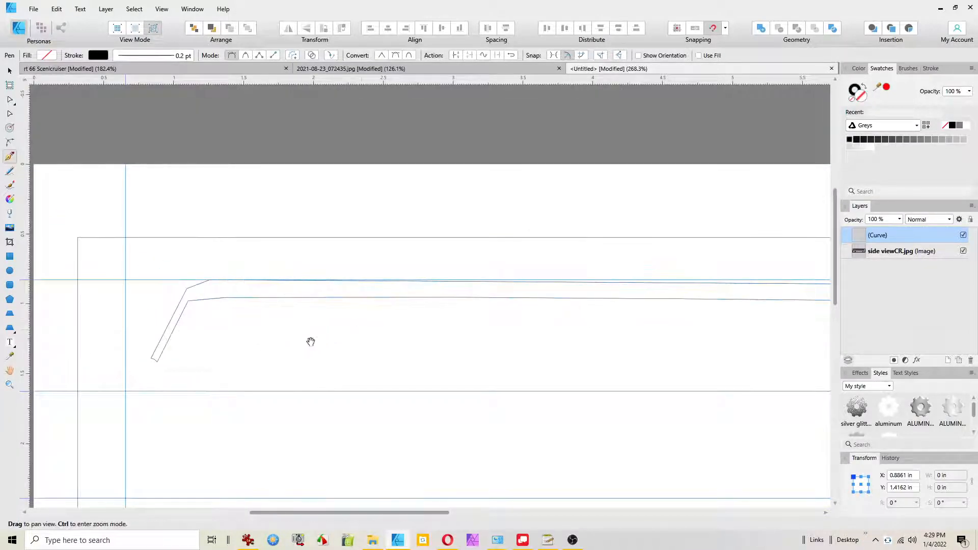
pyautogui.moveTo(272, 346); pyautogui.dragTo(478, 361)
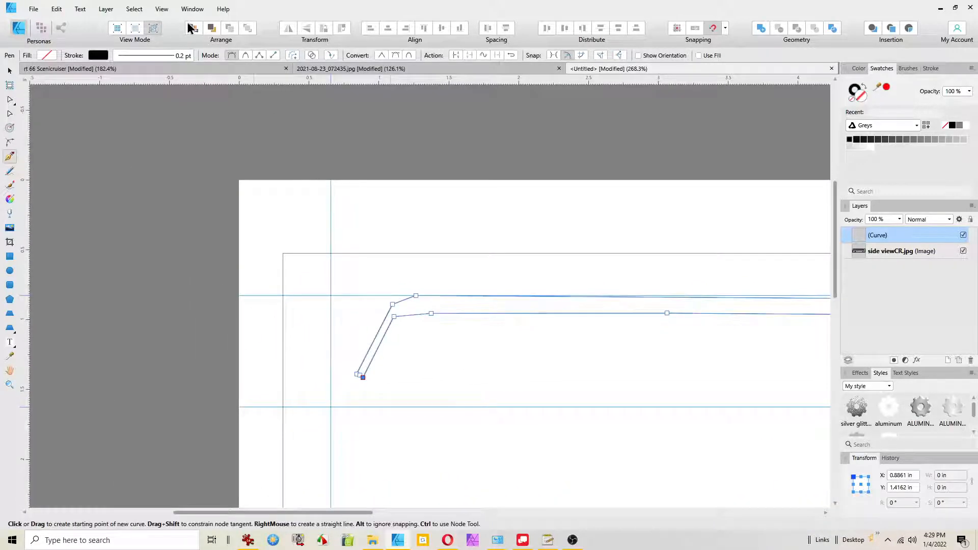
# Step: Bring the photo back into view and bend the path's inner windshield-pillar segment to follow the window edge
pyautogui.click(147, 29)
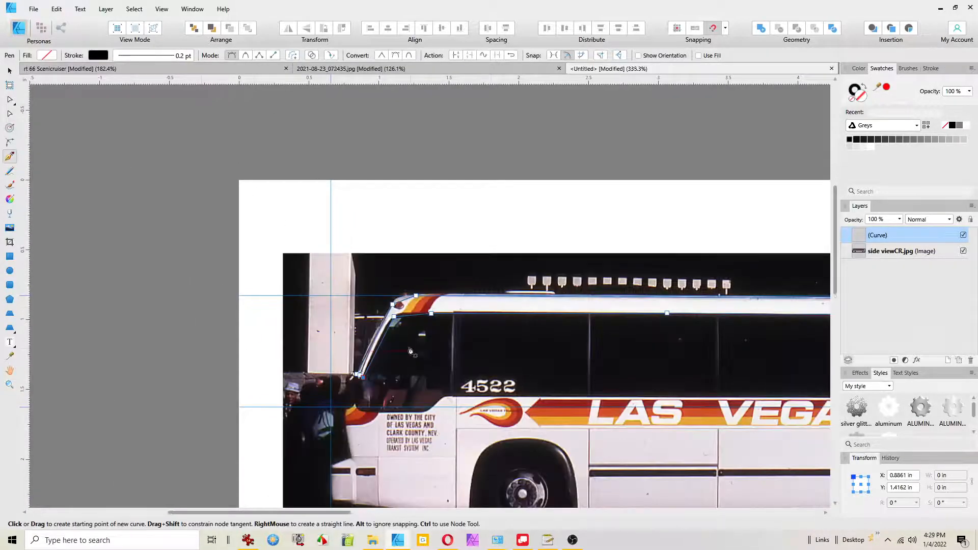
pyautogui.scroll(3, 409, 352)
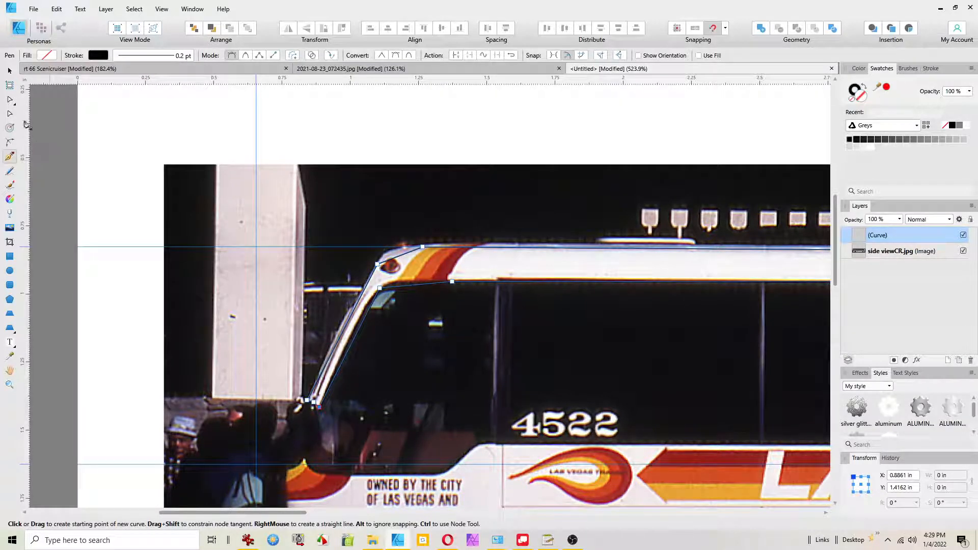
pyautogui.press('a')
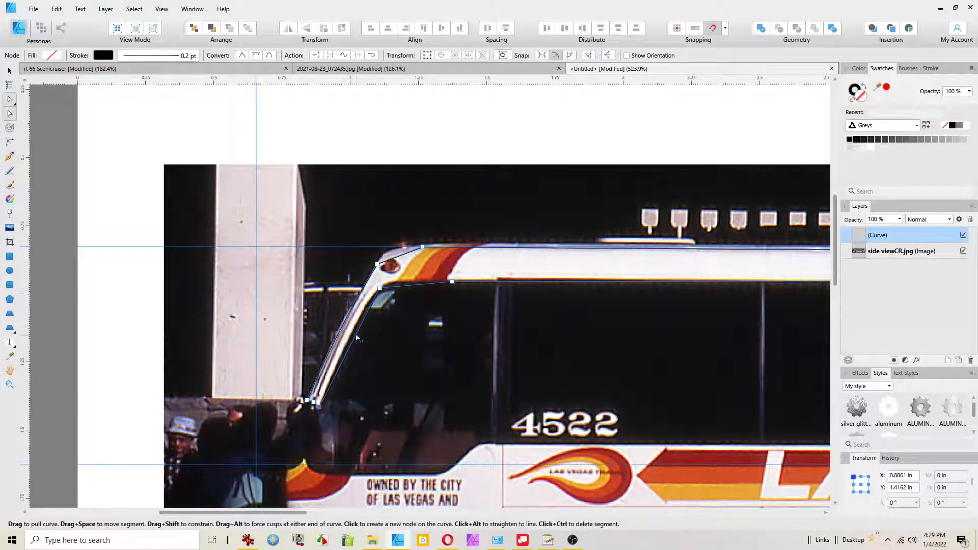
pyautogui.click(356, 337)
# Step: Add a node near the front window's upper corner, delete the old node behind it and round the corner segment
pyautogui.click(400, 282)
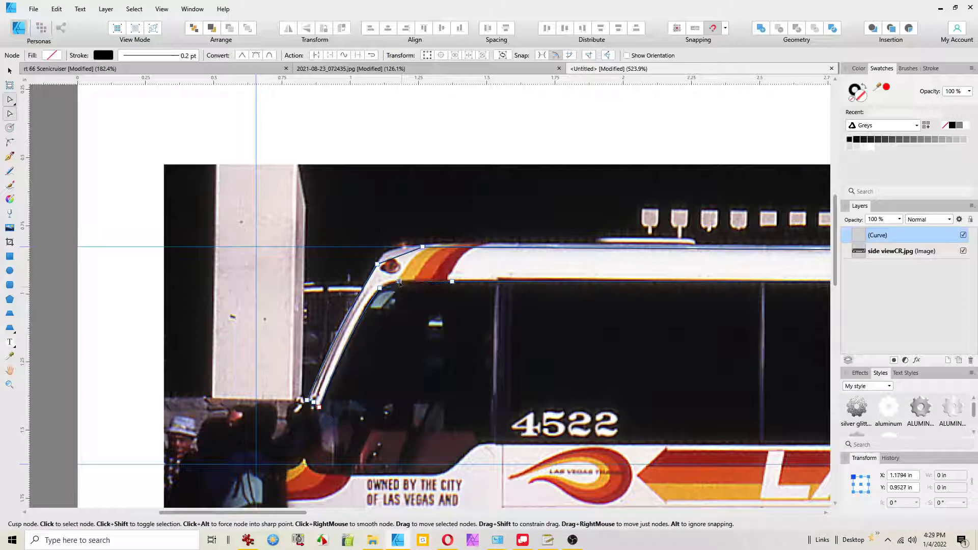
pyautogui.scroll(4, 400, 282)
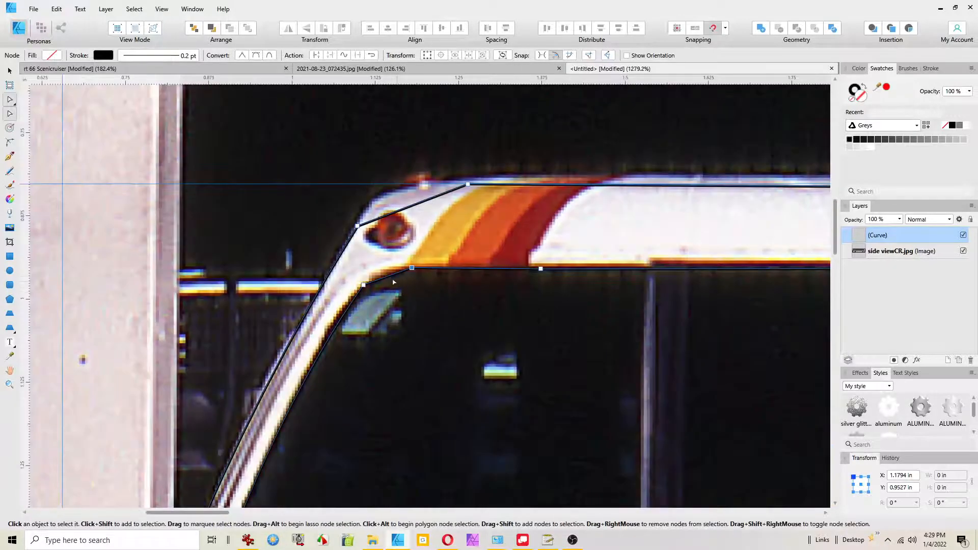
pyautogui.click(540, 268)
pyautogui.press('Delete')
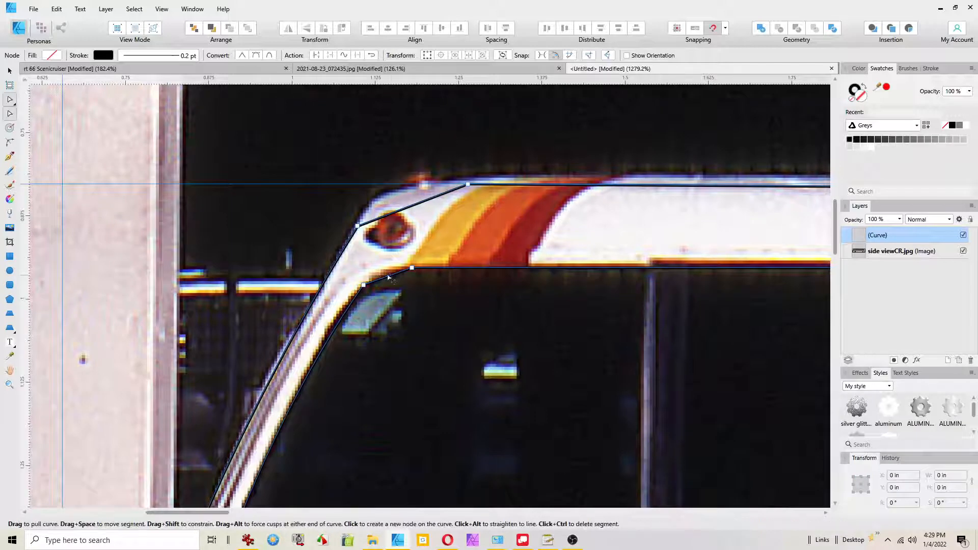
pyautogui.moveTo(386, 277); pyautogui.dragTo(375, 274)
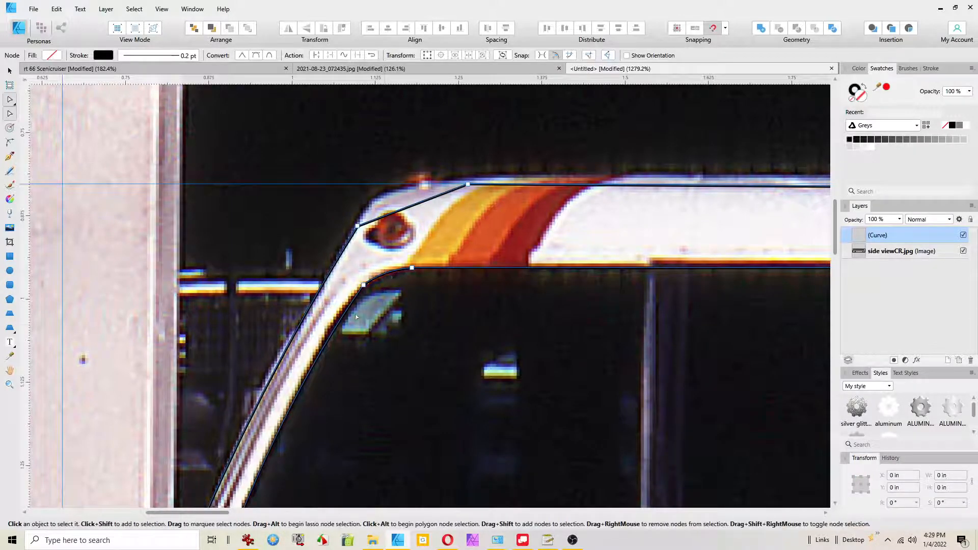
# Step: Adjust the curve handles of the inner windshield-corner node to fit the pillar and window top
pyautogui.click(363, 284)
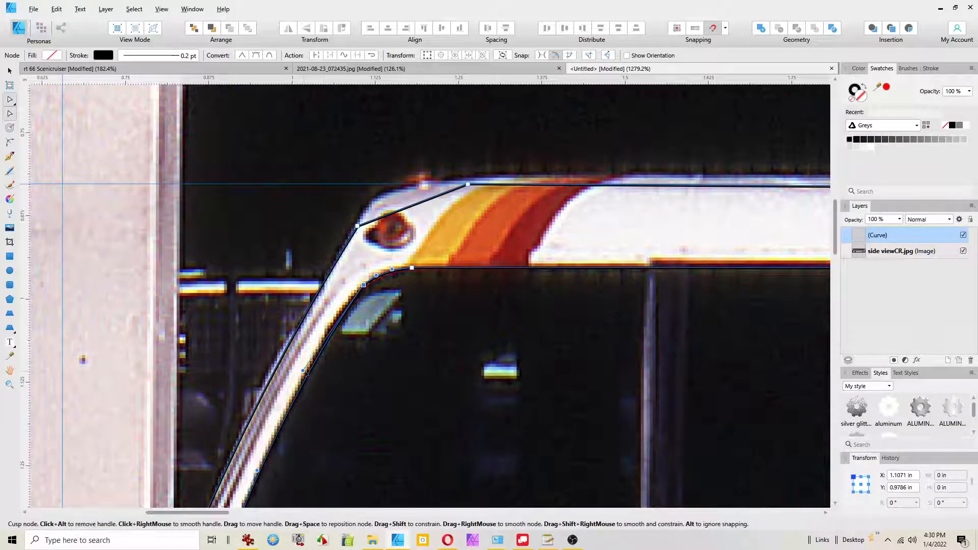
pyautogui.moveTo(304, 373); pyautogui.dragTo(300, 373)
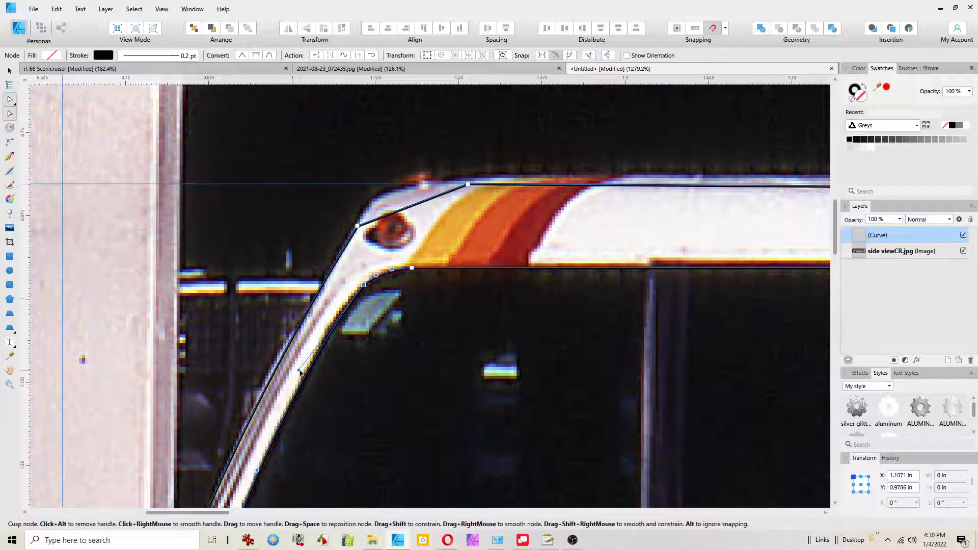
pyautogui.moveTo(301, 372); pyautogui.dragTo(301, 363)
pyautogui.moveTo(376, 276)
pyautogui.mouseDown()
pyautogui.moveTo(367, 268)
pyautogui.moveTo(381, 277)
pyautogui.mouseUp()
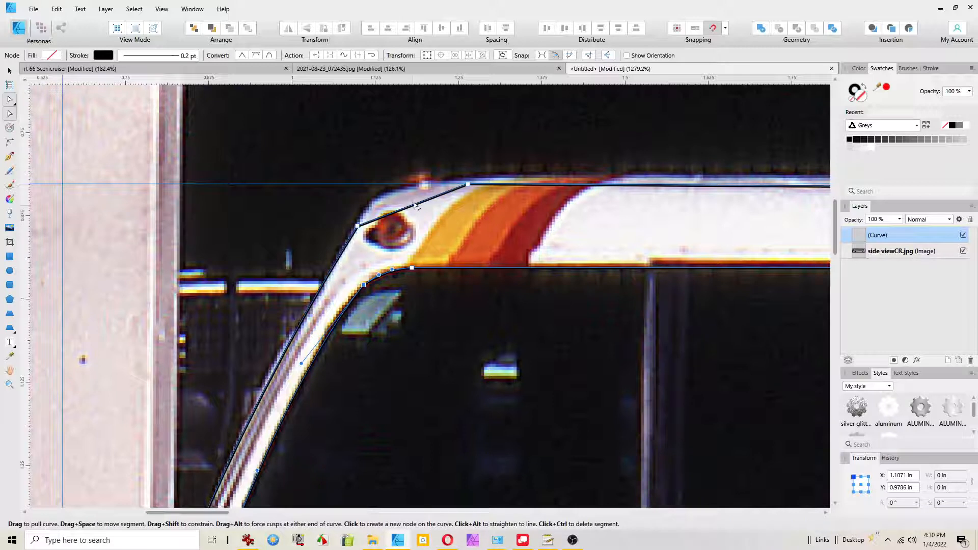
# Step: Round the outer front roof corner and adjust its curve handle to match the photo
pyautogui.moveTo(414, 207); pyautogui.dragTo(391, 194)
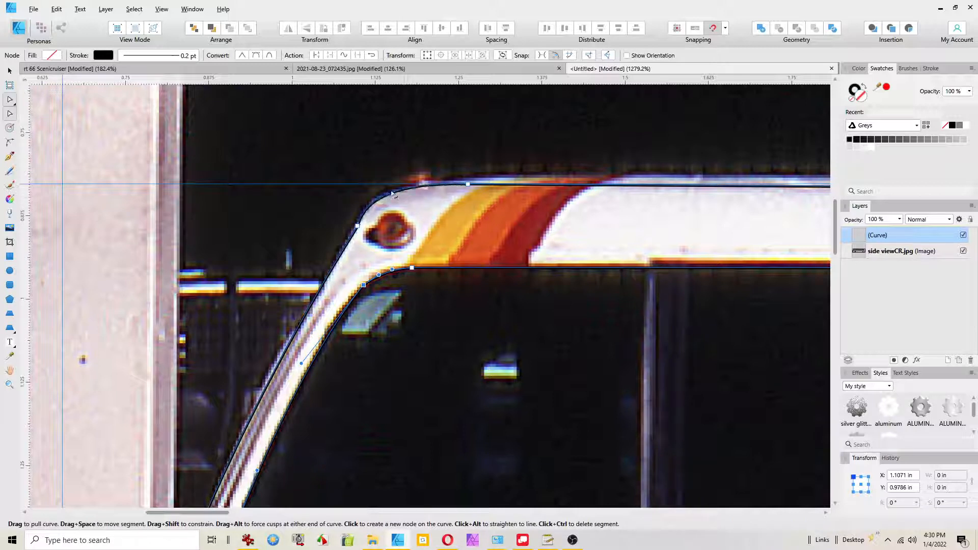
pyautogui.click(357, 226)
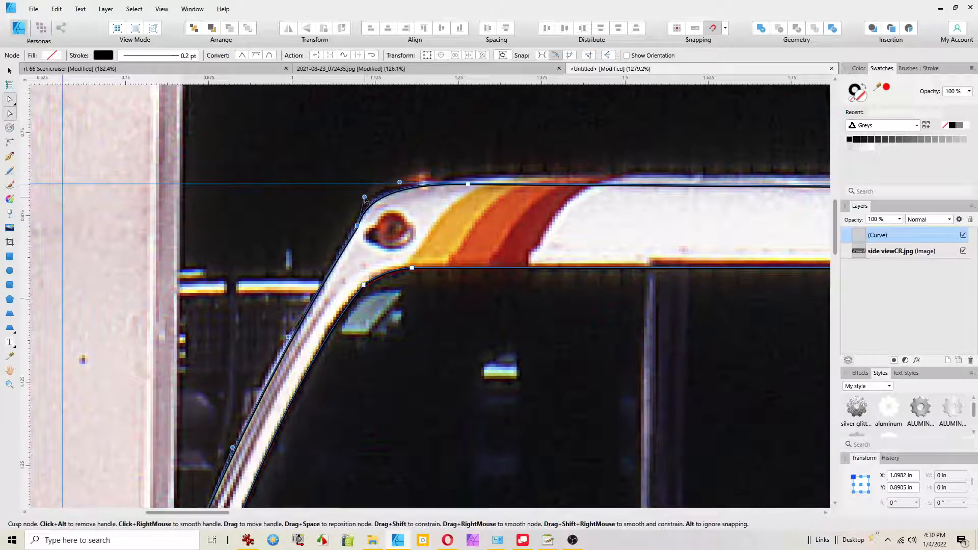
pyautogui.moveTo(364, 197); pyautogui.dragTo(378, 190)
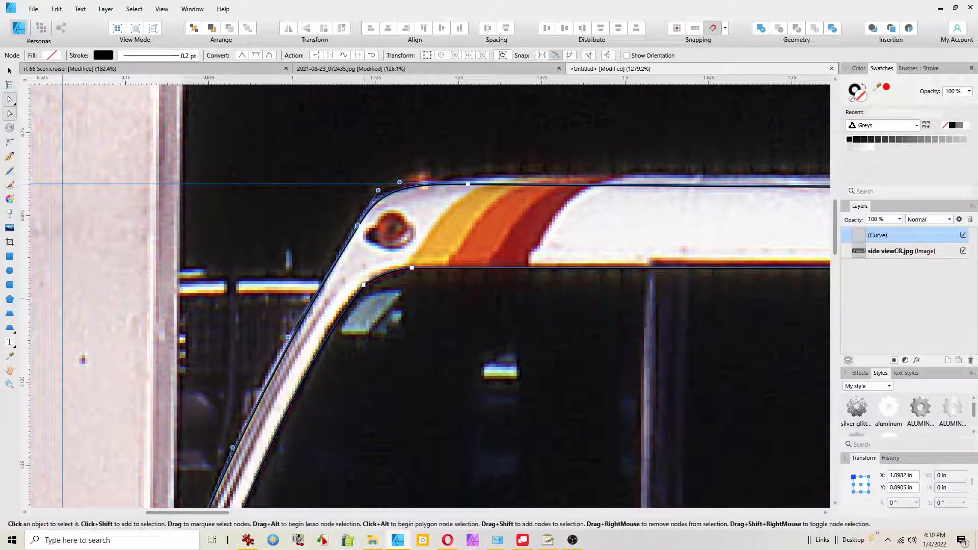
# Step: Move the roofline's rear end node up onto the top guide to level the roofline
pyautogui.press('space')
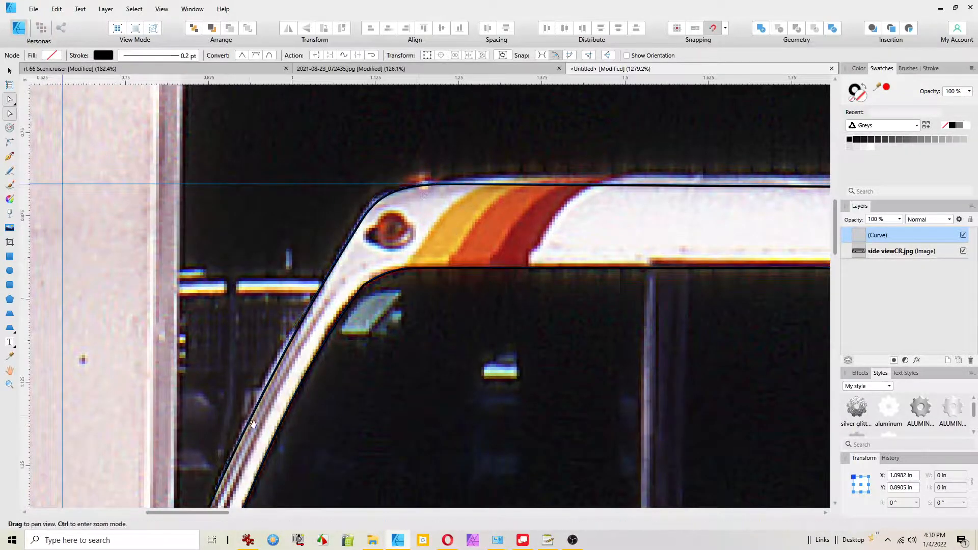
pyautogui.moveTo(253, 425); pyautogui.dragTo(166, 414)
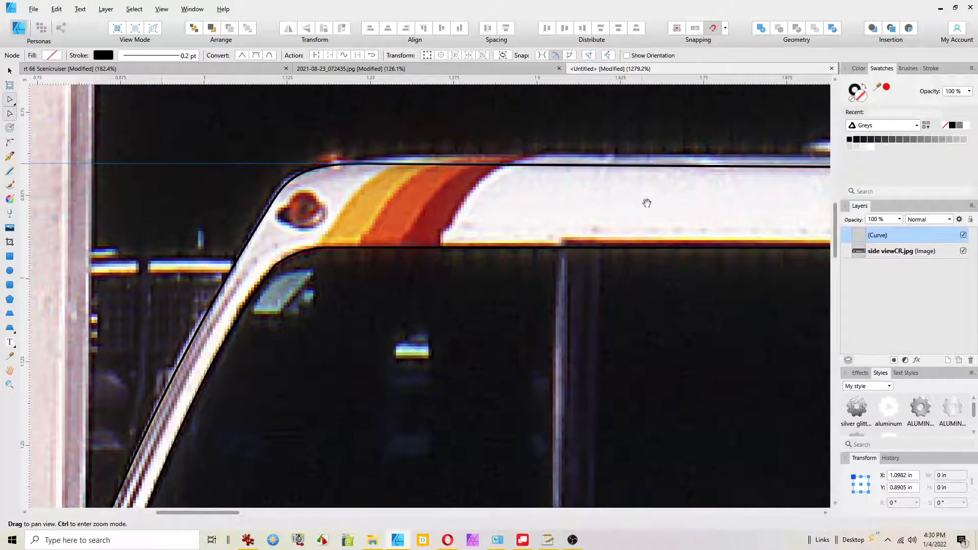
pyautogui.moveTo(646, 203); pyautogui.dragTo(9, 219)
pyautogui.scroll(-4, 542, 179)
pyautogui.press('space')
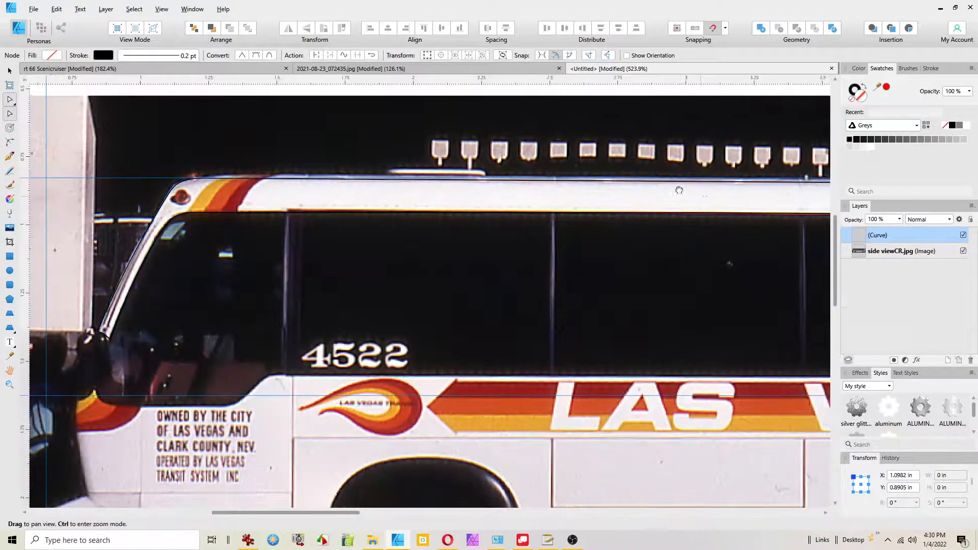
pyautogui.moveTo(679, 192); pyautogui.dragTo(246, 234)
pyautogui.moveTo(710, 234); pyautogui.dragTo(68, 245)
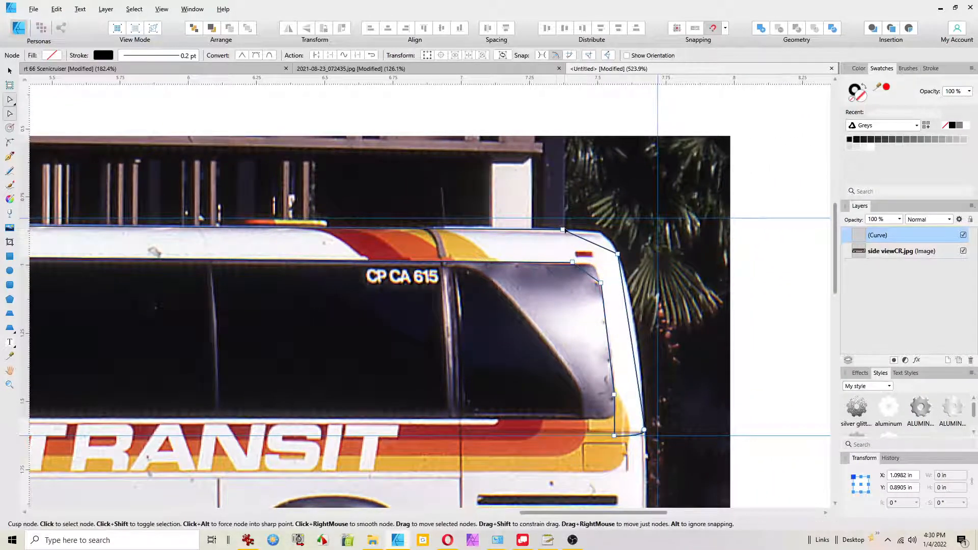
pyautogui.moveTo(563, 229); pyautogui.dragTo(563, 218)
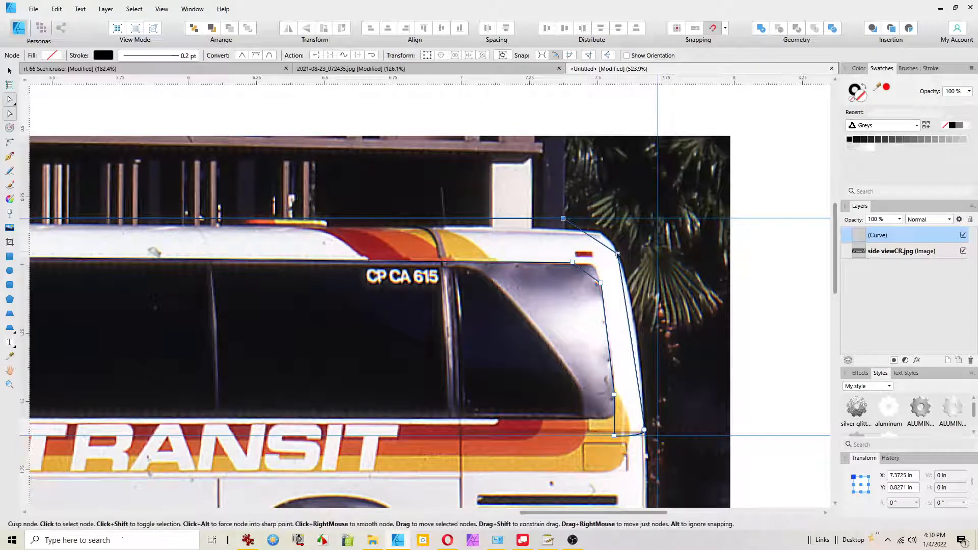
# Step: Reposition the rear roof corner node and curve the path from the roof into the bus's back edge
pyautogui.moveTo(617, 253); pyautogui.dragTo(598, 226)
pyautogui.press('space')
pyautogui.moveTo(634, 320); pyautogui.dragTo(473, 228)
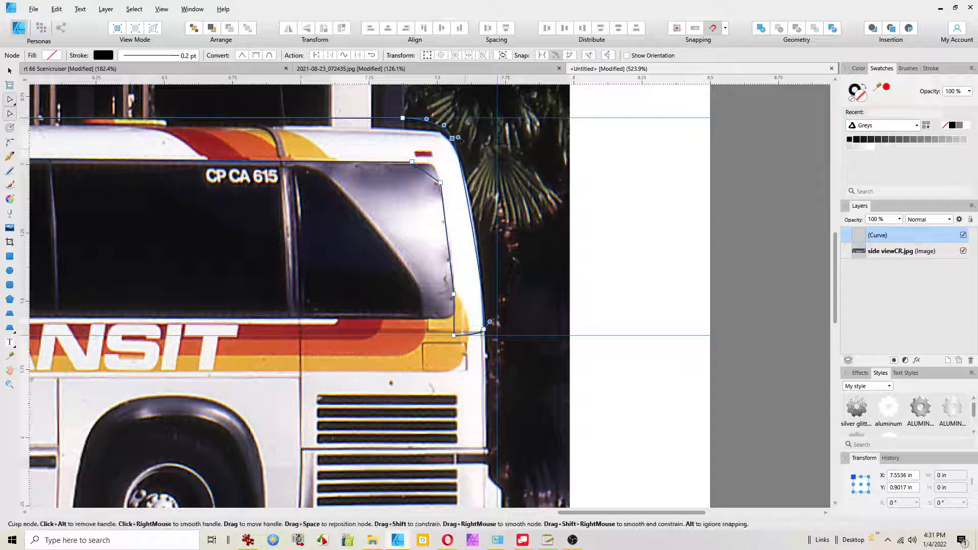
pyautogui.moveTo(459, 138); pyautogui.dragTo(467, 151)
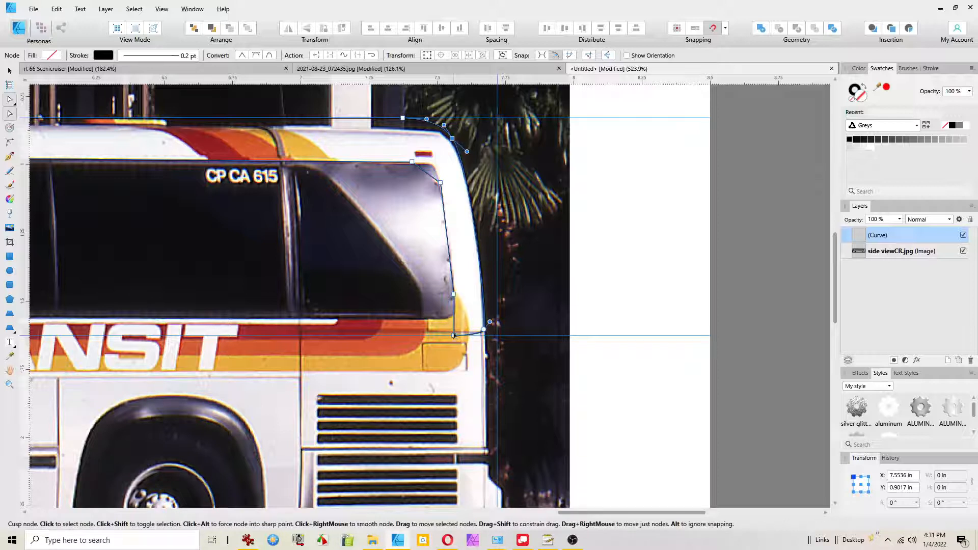
# Step: Move the path's lower inner node forward, add another node above it and curve the segment around the rear window's lower corner
pyautogui.moveTo(454, 335); pyautogui.dragTo(427, 332)
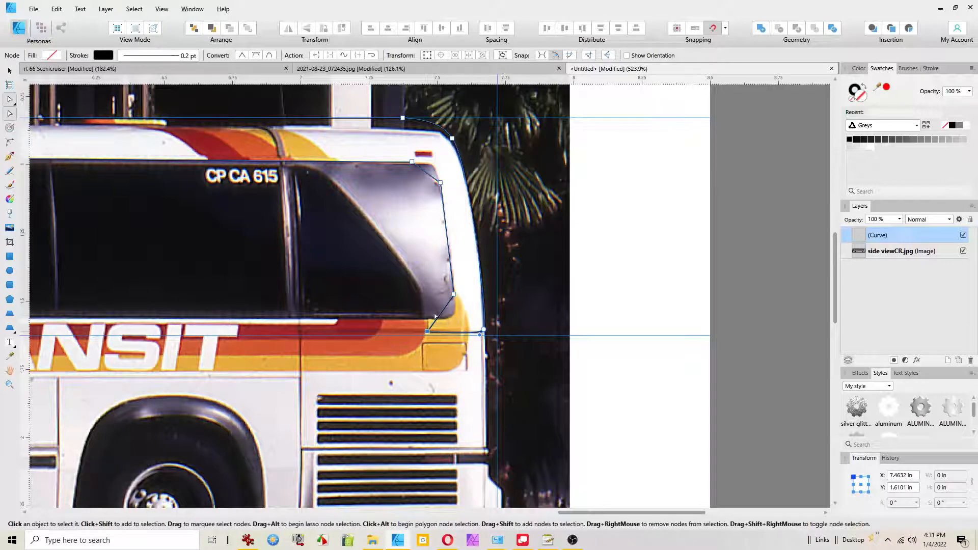
pyautogui.click(436, 320)
pyautogui.moveTo(436, 319); pyautogui.dragTo(456, 311)
# Step: Refine the rear window's lower corner curve by removing the upper node's handle and adjusting the remaining bend
pyautogui.click(454, 294)
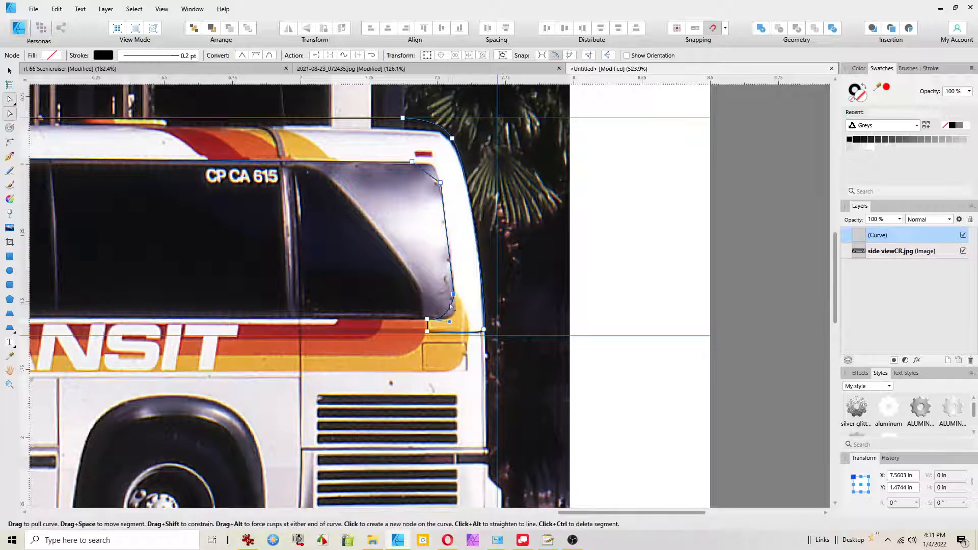
pyautogui.moveTo(449, 306); pyautogui.dragTo(458, 311)
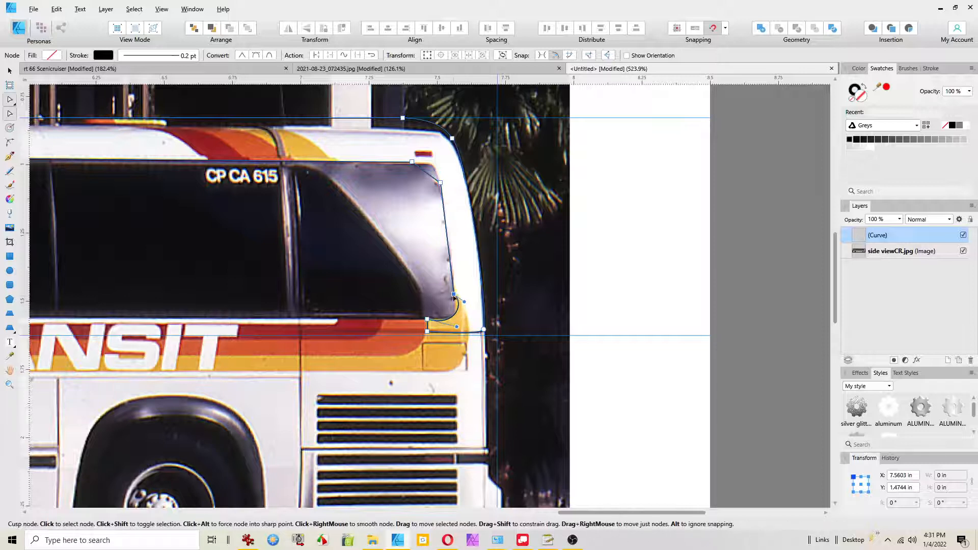
pyautogui.keyDown('alt'); pyautogui.click(454, 297); pyautogui.keyUp('alt')
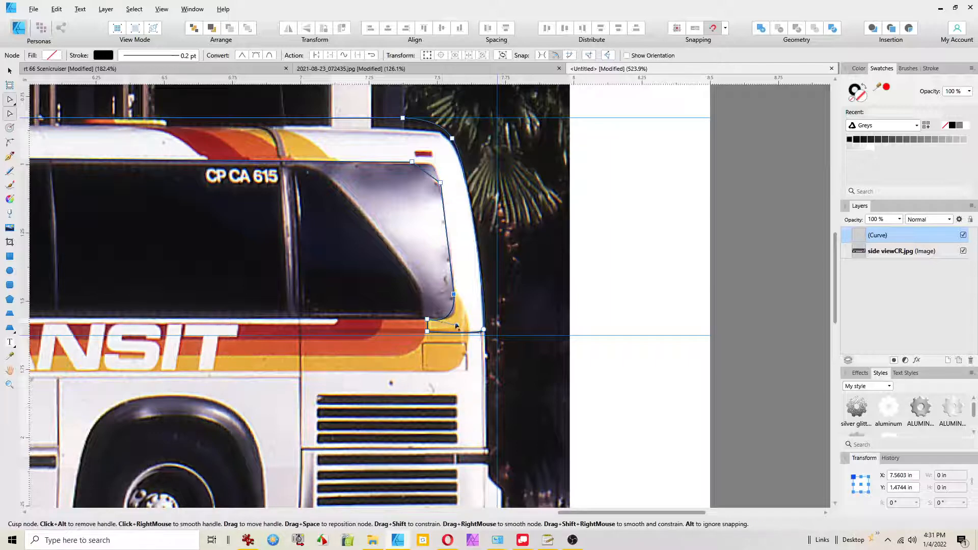
pyautogui.moveTo(457, 325); pyautogui.dragTo(461, 320)
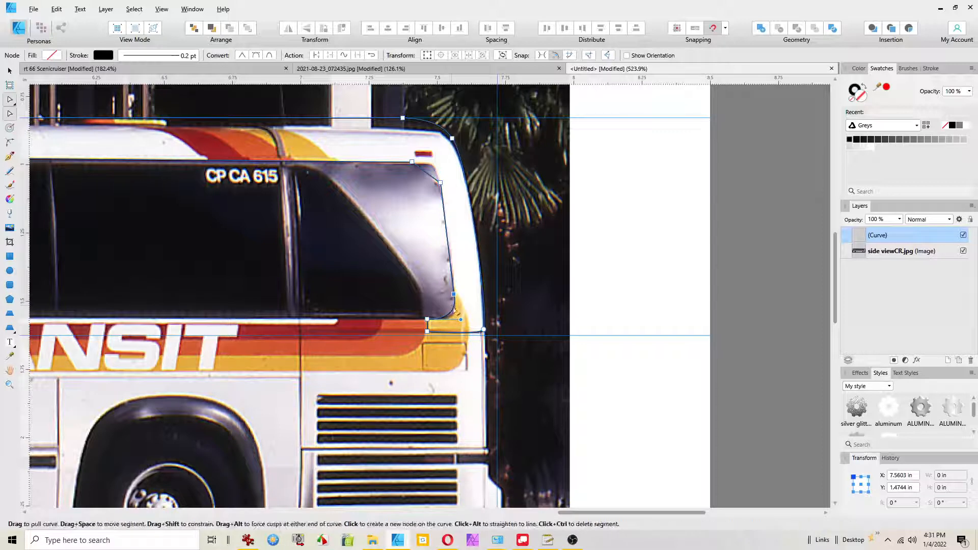
pyautogui.moveTo(456, 312); pyautogui.dragTo(460, 312)
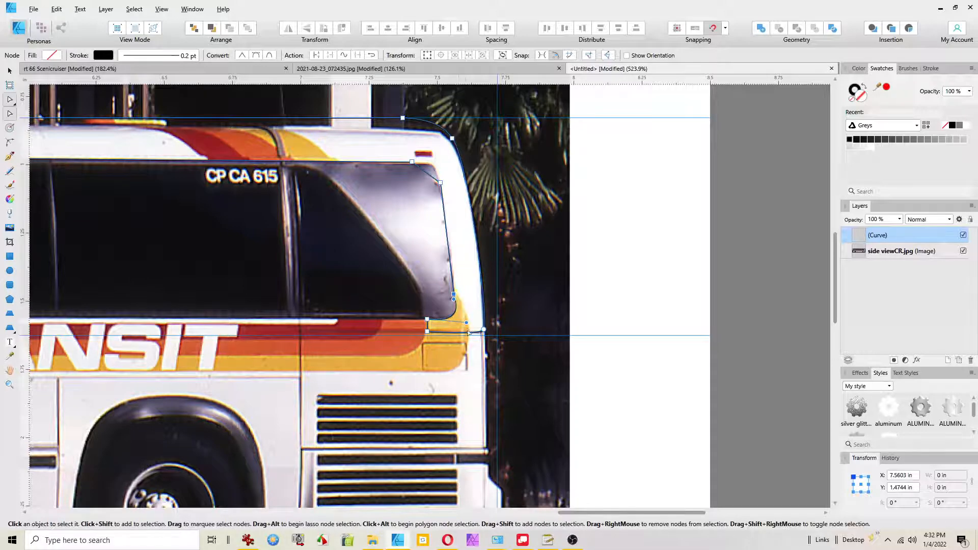
# Step: Reposition the path's lower node on the bus's back edge to straighten the bottom segment
pyautogui.click(484, 330)
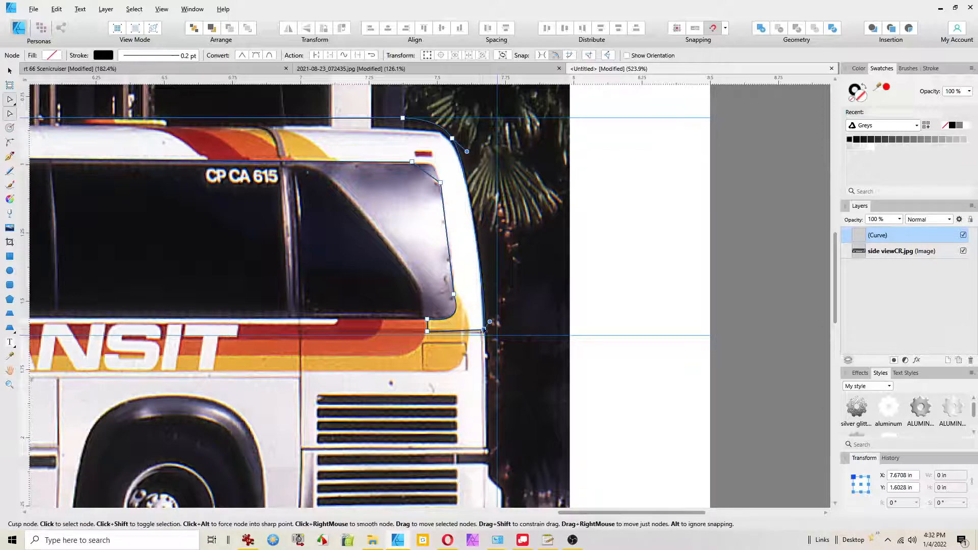
pyautogui.moveTo(484, 330); pyautogui.dragTo(482, 332)
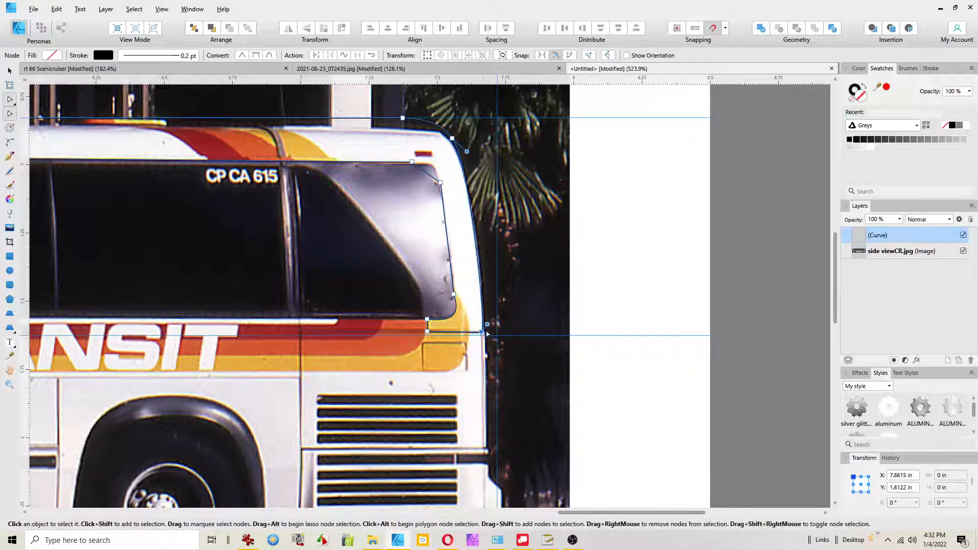
pyautogui.moveTo(482, 332); pyautogui.dragTo(483, 332)
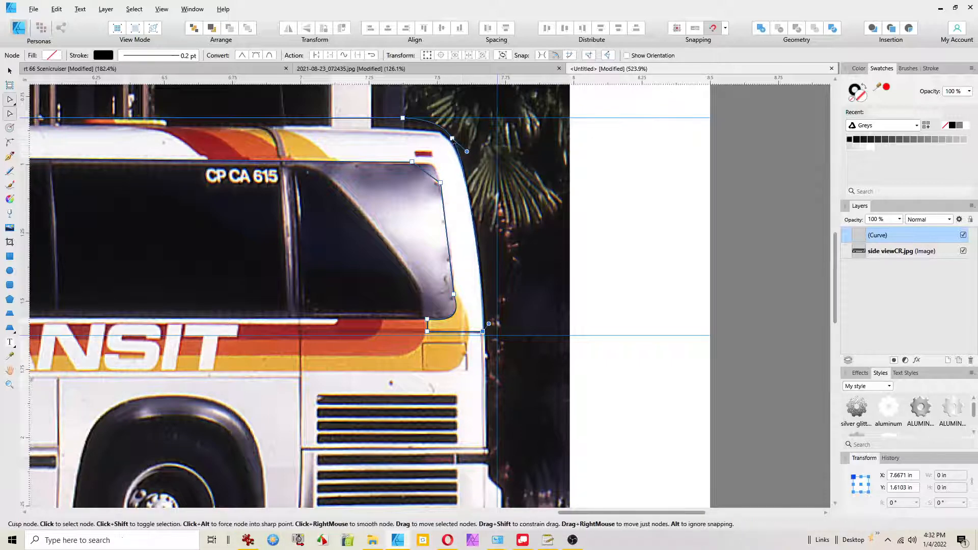
# Step: Tighten the rear roof corner by sliding the roofline's end node rearward along the top guide and adjusting the corner's curve handles
pyautogui.click(452, 138)
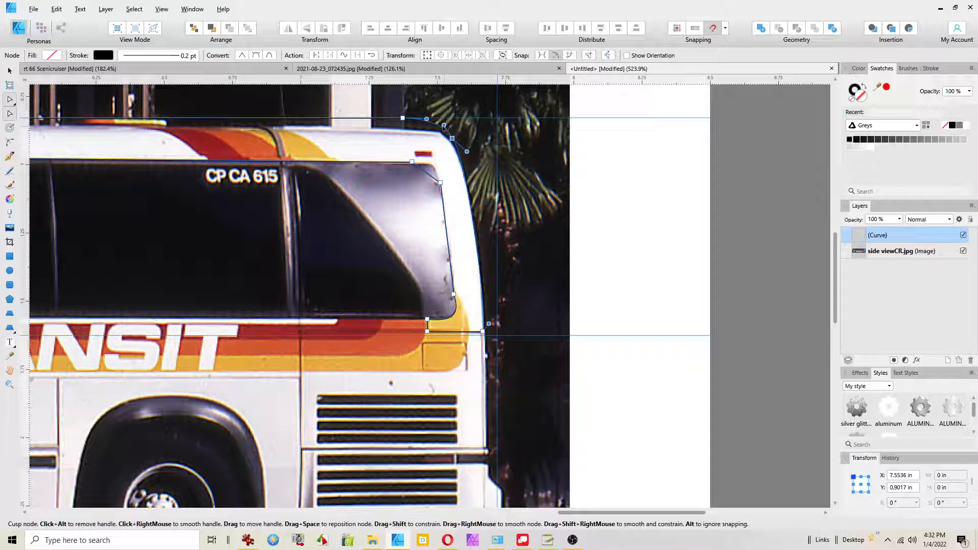
pyautogui.moveTo(443, 125); pyautogui.dragTo(441, 122)
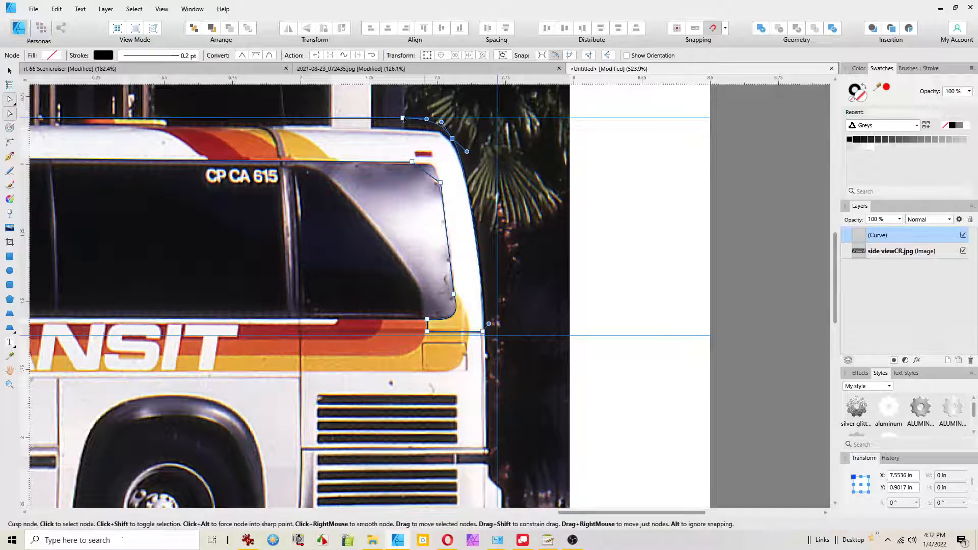
pyautogui.moveTo(403, 119); pyautogui.dragTo(435, 118)
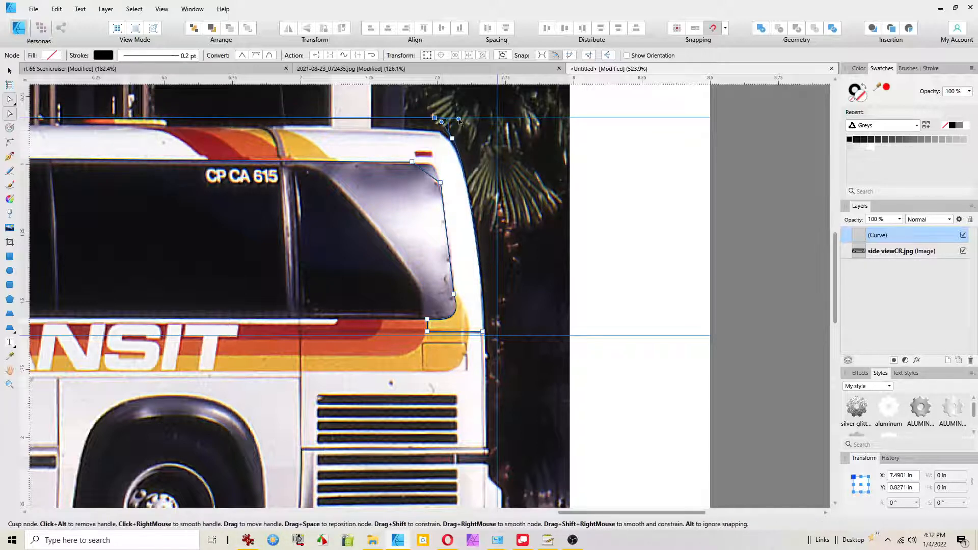
pyautogui.moveTo(459, 119); pyautogui.dragTo(450, 130)
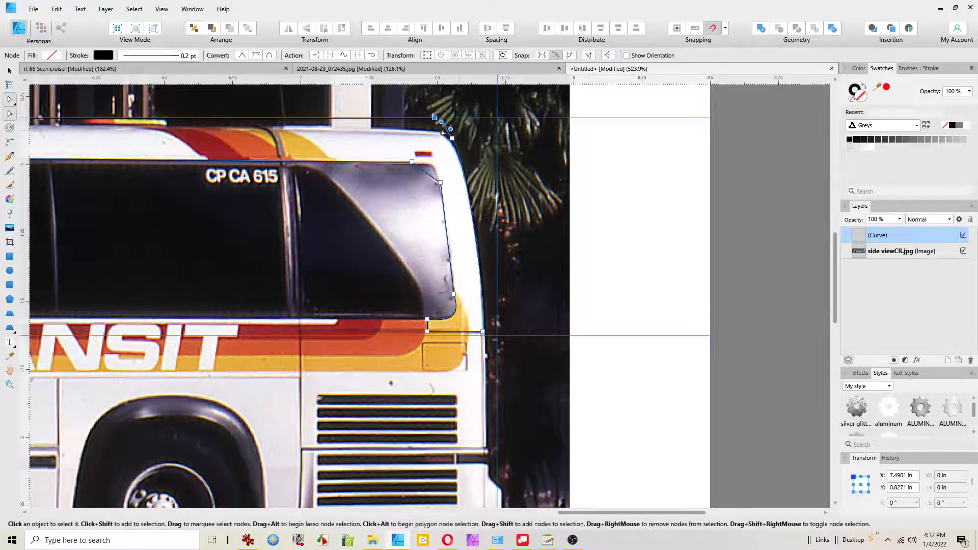
# Step: Round the path segment at the rear window's upper rear corner to follow the photo
pyautogui.scroll(3, 434, 131)
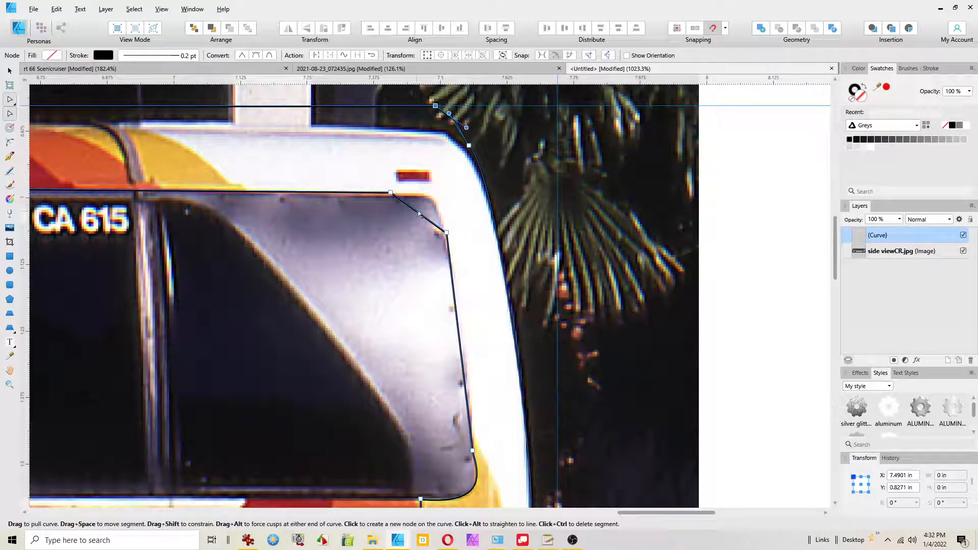
pyautogui.moveTo(419, 214); pyautogui.dragTo(427, 205)
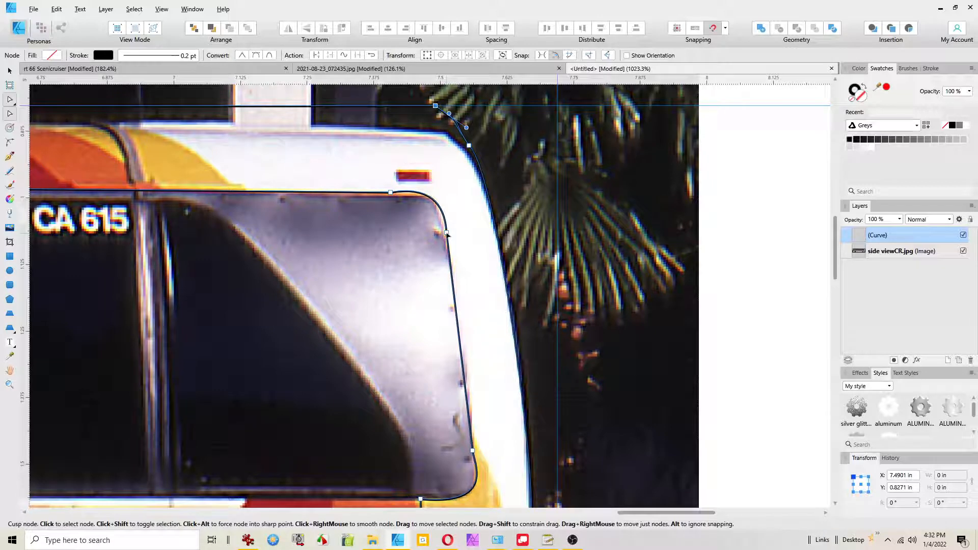
# Step: Reshape the rear window outline by moving its upper corner node inward and upward, adjusting the lower corner handle, and raising the top edge's end node
pyautogui.moveTo(447, 232); pyautogui.dragTo(439, 216)
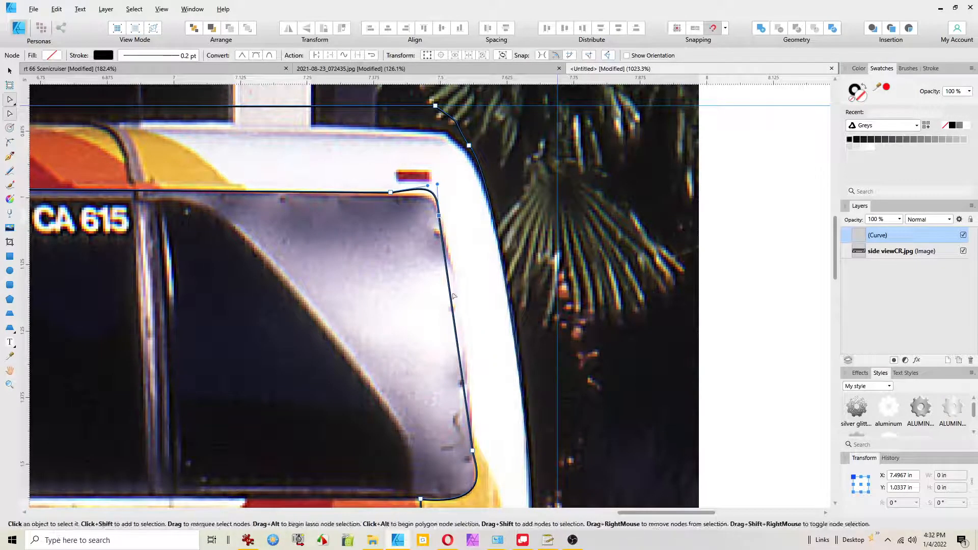
pyautogui.click(472, 451)
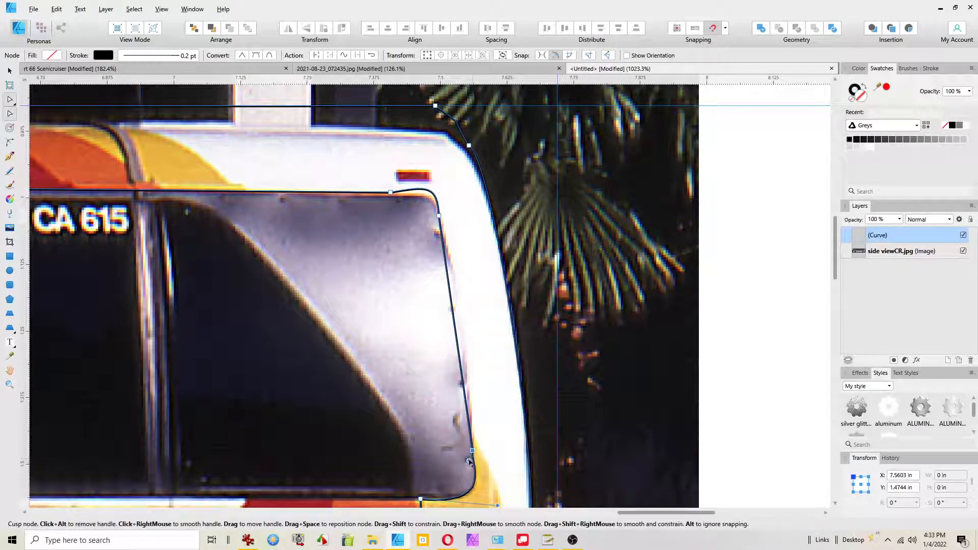
pyautogui.moveTo(470, 463); pyautogui.dragTo(469, 458)
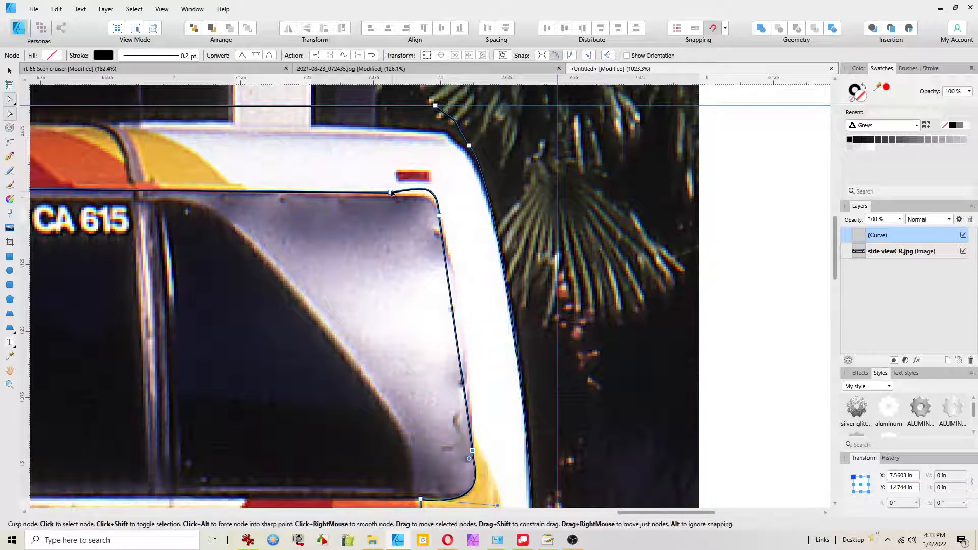
pyautogui.moveTo(391, 192); pyautogui.dragTo(393, 182)
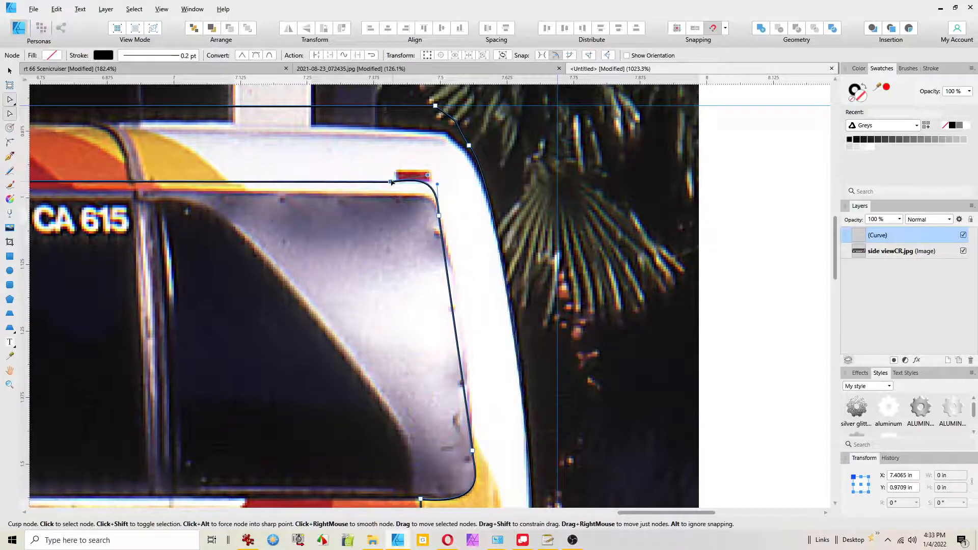
# Step: Add a horizontal guide near the top of the side windows and align it with the path's lower roof edge
pyautogui.moveTo(321, 80); pyautogui.dragTo(324, 195)
pyautogui.scroll(-5, 301, 270)
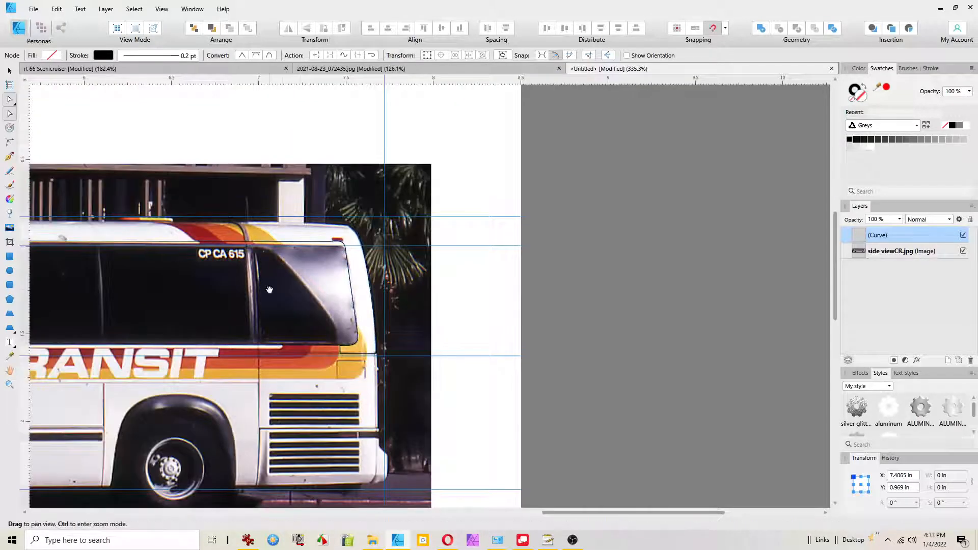
pyautogui.hscroll(-8, 288, 300)
pyautogui.scroll(1, 288, 299)
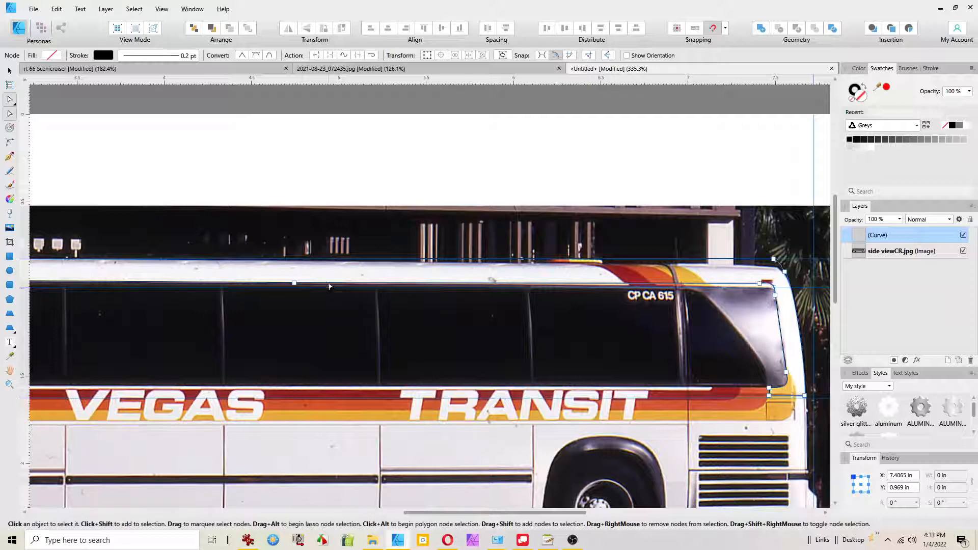
pyautogui.press('v')
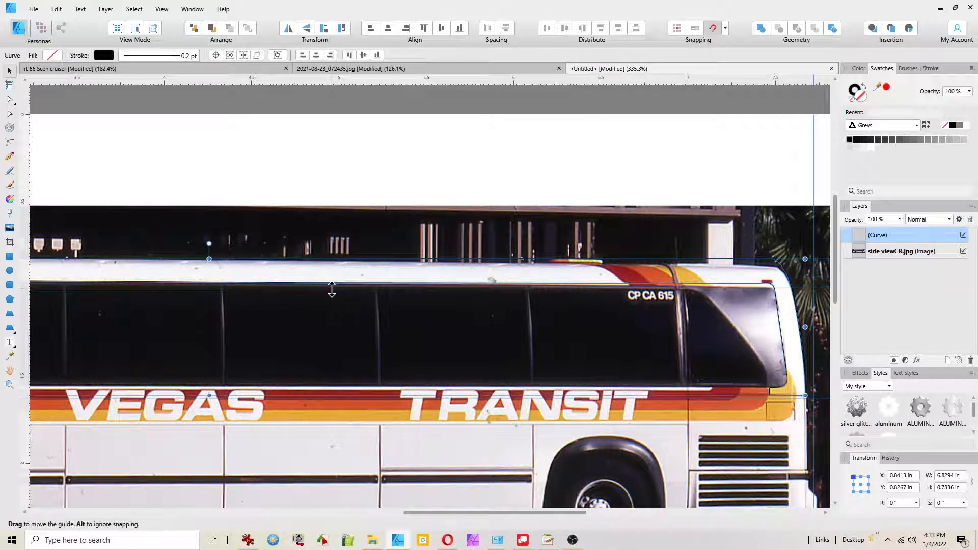
pyautogui.moveTo(332, 289); pyautogui.dragTo(332, 282)
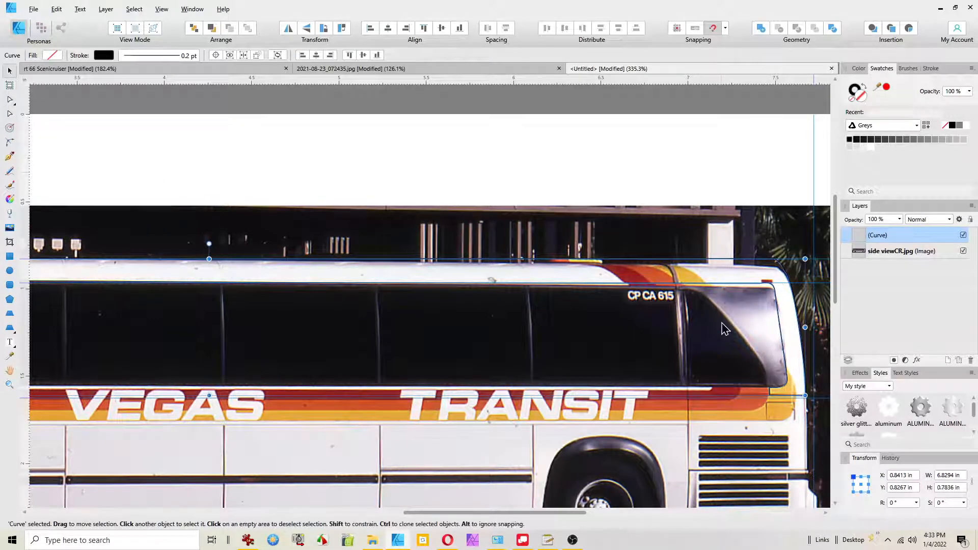
# Step: Smooth the rear window's upper corner with its curve handle and snap the top edge's end node onto the new horizontal guide
pyautogui.press('a')
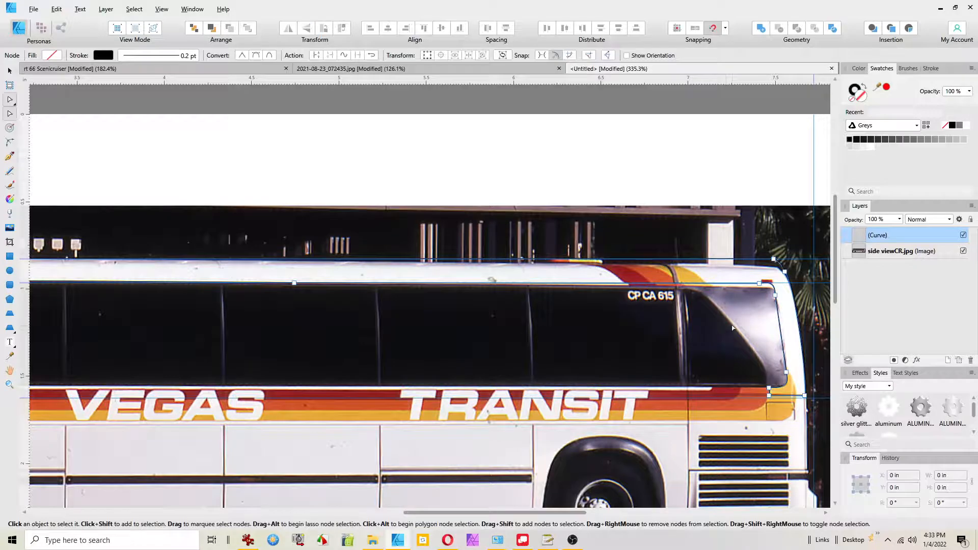
pyautogui.moveTo(731, 332); pyautogui.dragTo(408, 324)
pyautogui.scroll(2, 456, 295)
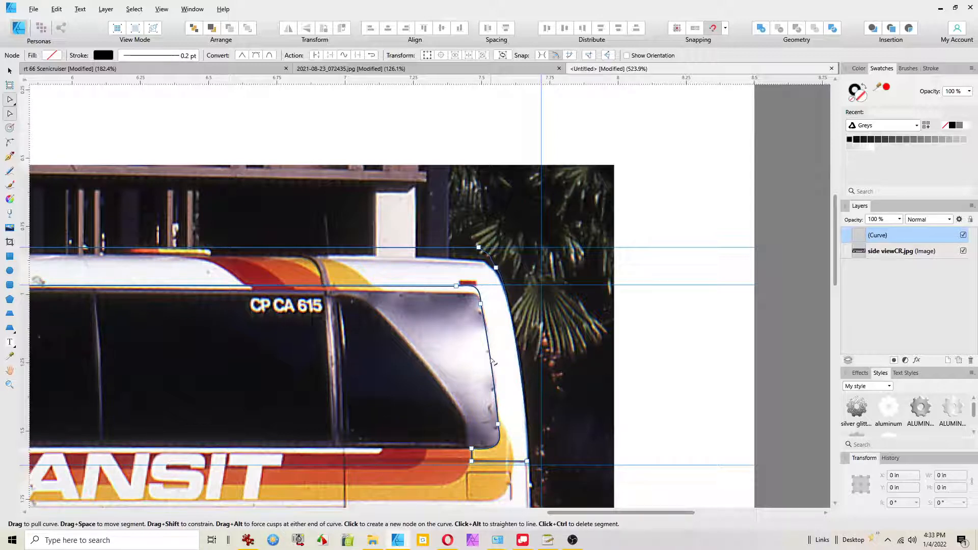
pyautogui.click(481, 303)
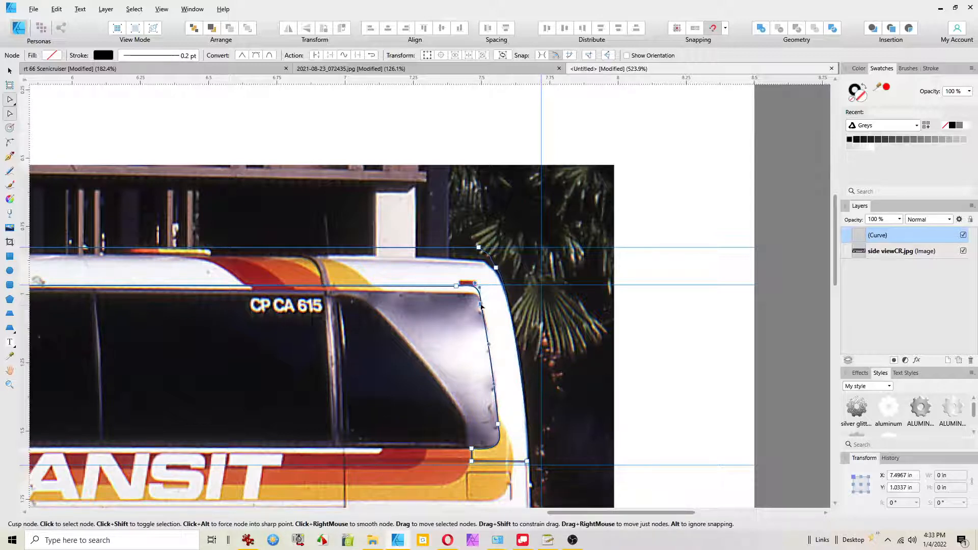
pyautogui.scroll(4, 481, 305)
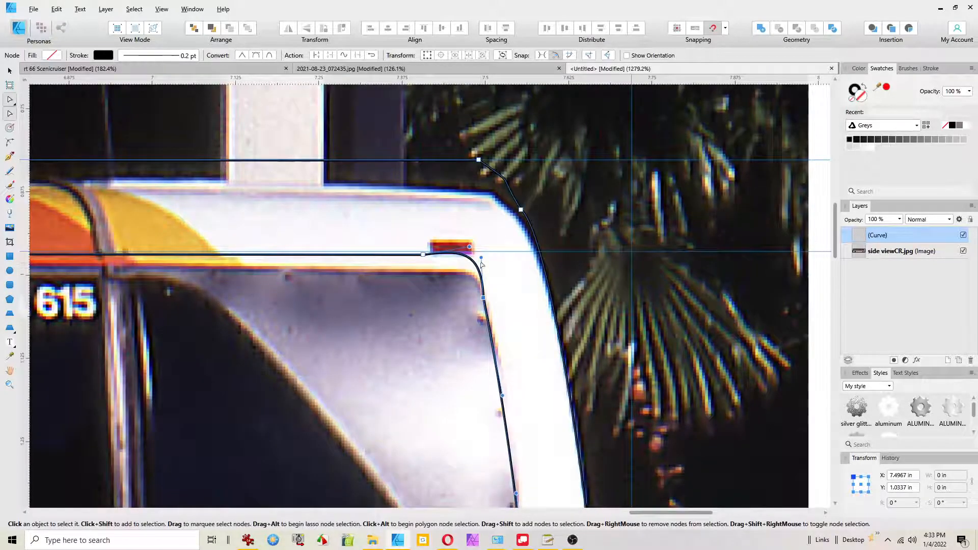
pyautogui.moveTo(481, 259); pyautogui.dragTo(478, 272)
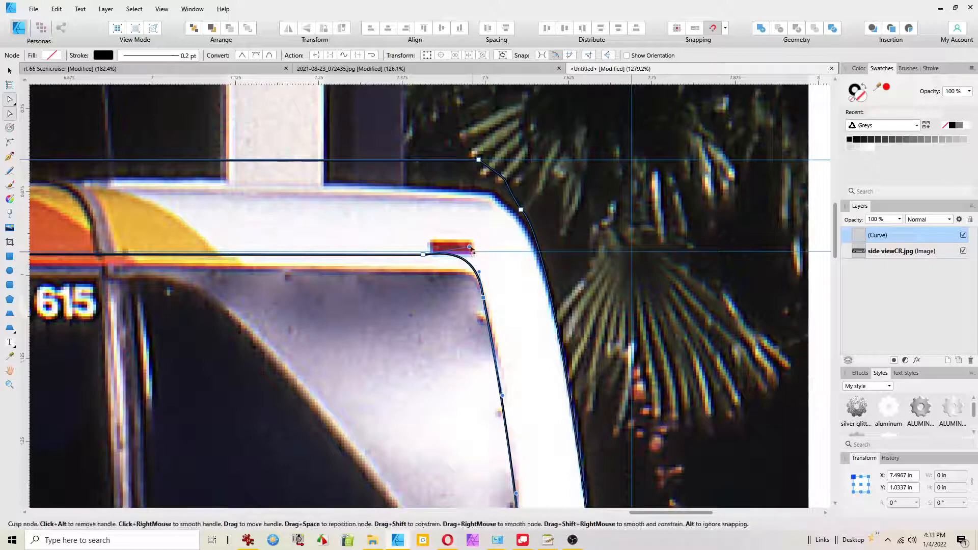
pyautogui.moveTo(471, 250); pyautogui.dragTo(423, 251)
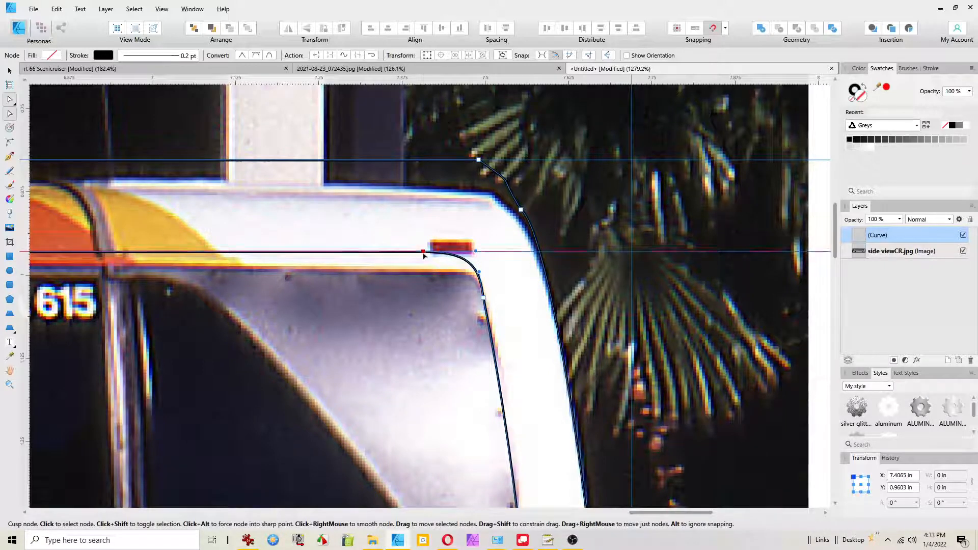
# Step: Snap the front window's top node onto the window guide and shift the node below it slightly down and forward to round the corner
pyautogui.moveTo(305, 357); pyautogui.dragTo(976, 360)
pyautogui.moveTo(283, 390); pyautogui.dragTo(976, 365)
pyautogui.moveTo(242, 361); pyautogui.dragTo(977, 371)
pyautogui.moveTo(216, 384); pyautogui.dragTo(965, 399)
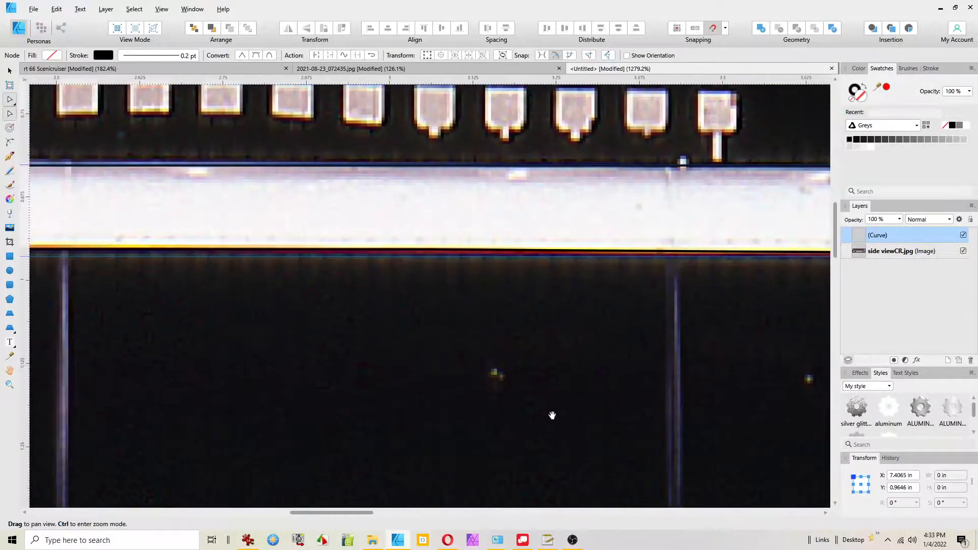
pyautogui.scroll(-5, 388, 392)
pyautogui.scroll(-4, 256, 408)
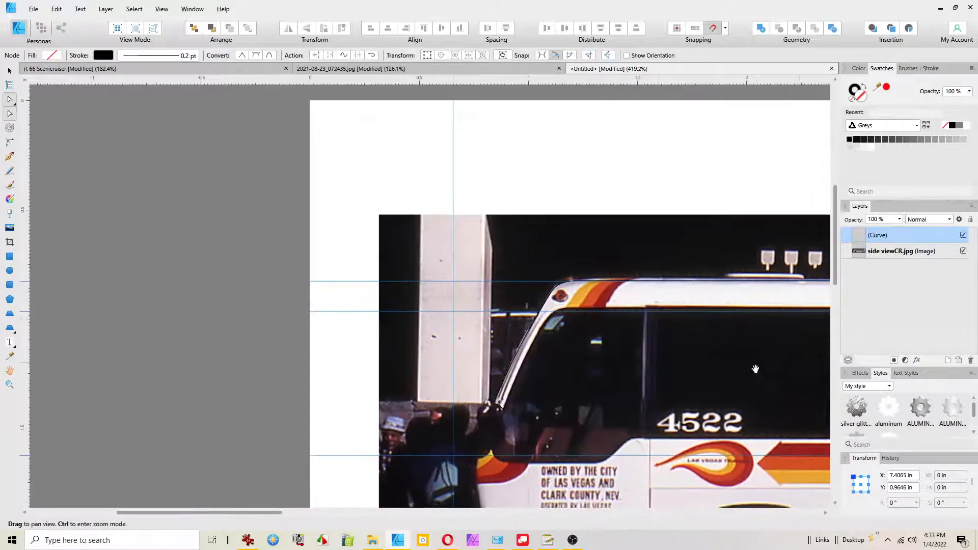
pyautogui.scroll(7, 571, 334)
pyautogui.moveTo(647, 349); pyautogui.dragTo(396, 277)
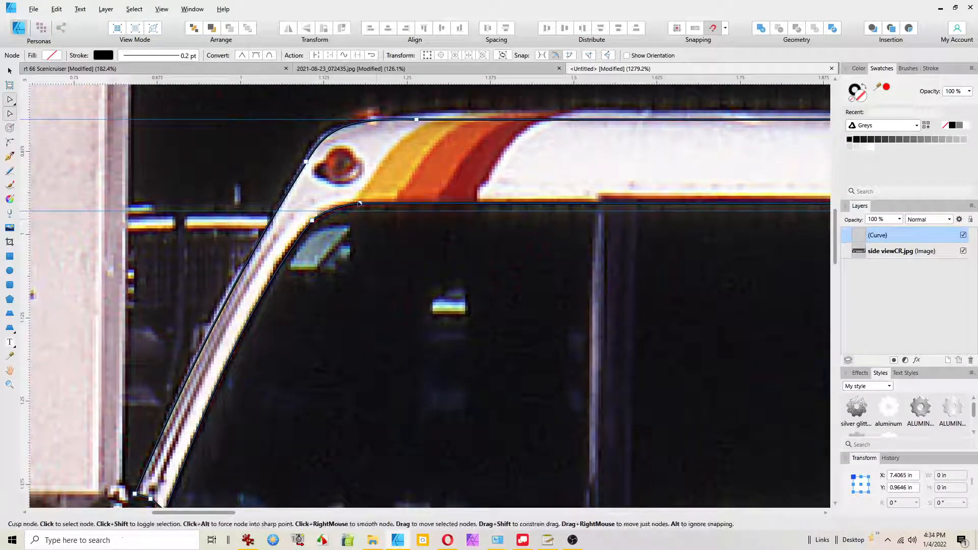
pyautogui.moveTo(359, 203); pyautogui.dragTo(359, 211)
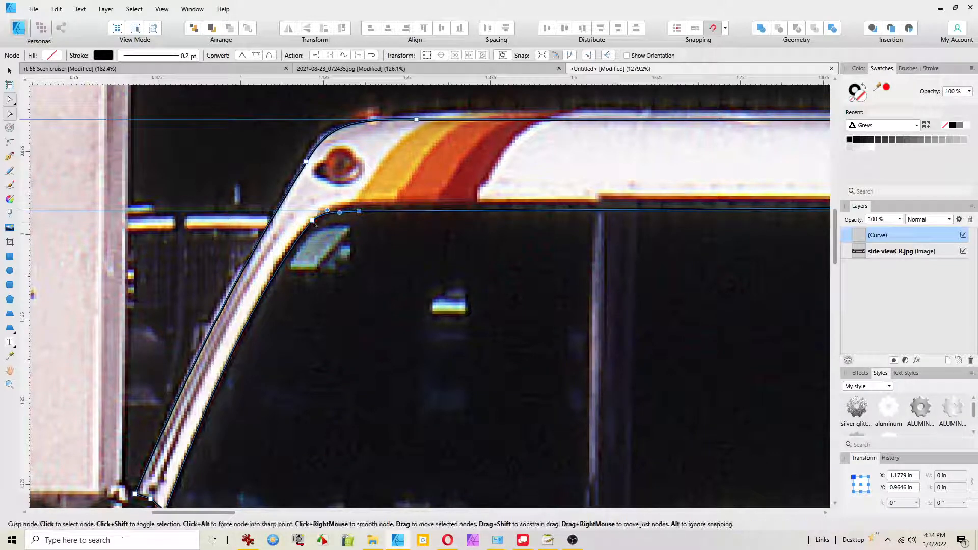
pyautogui.moveTo(313, 222); pyautogui.dragTo(308, 227)
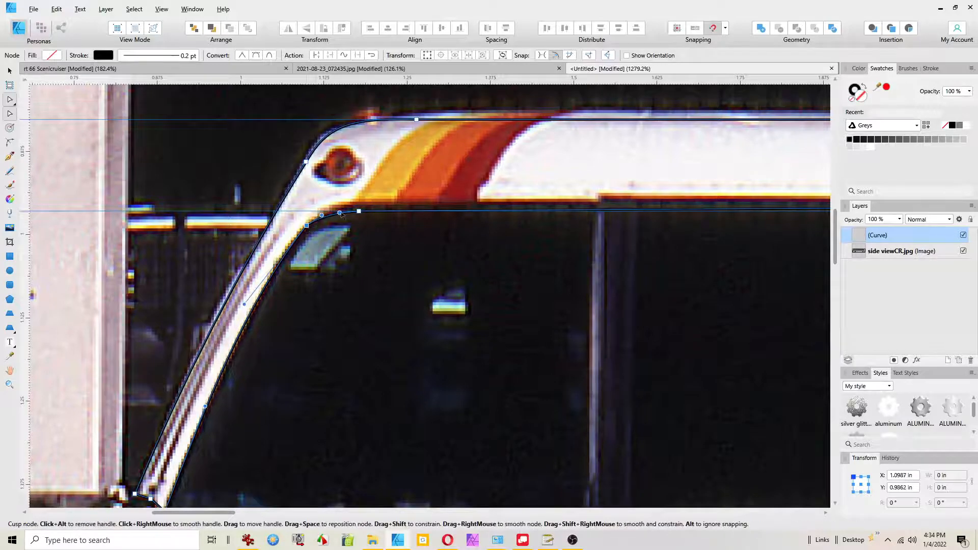
# Step: Fill the roof outline with the off-white colour sampled from the bus's side panel below the lettering
pyautogui.scroll(-6, 411, 332)
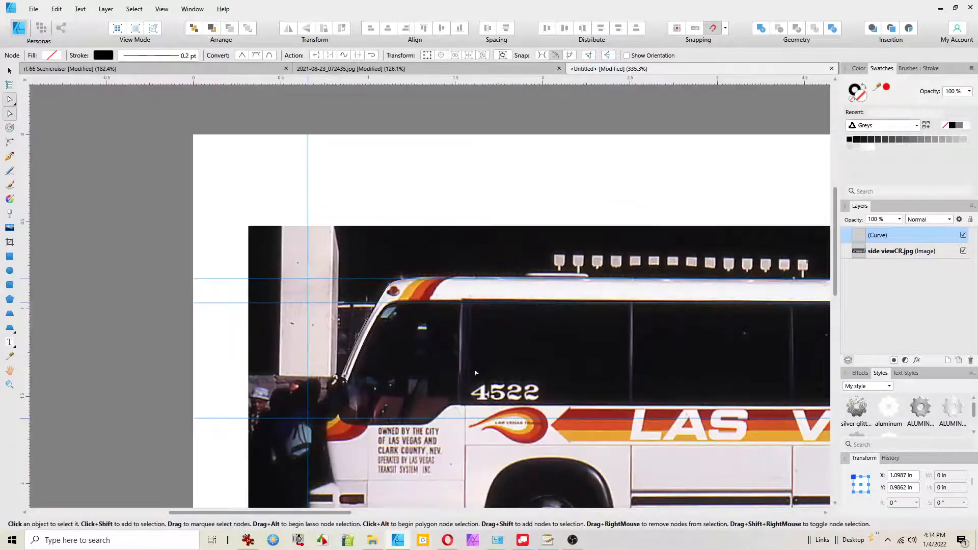
pyautogui.moveTo(568, 364); pyautogui.dragTo(206, 237)
pyautogui.scroll(-3, 434, 255)
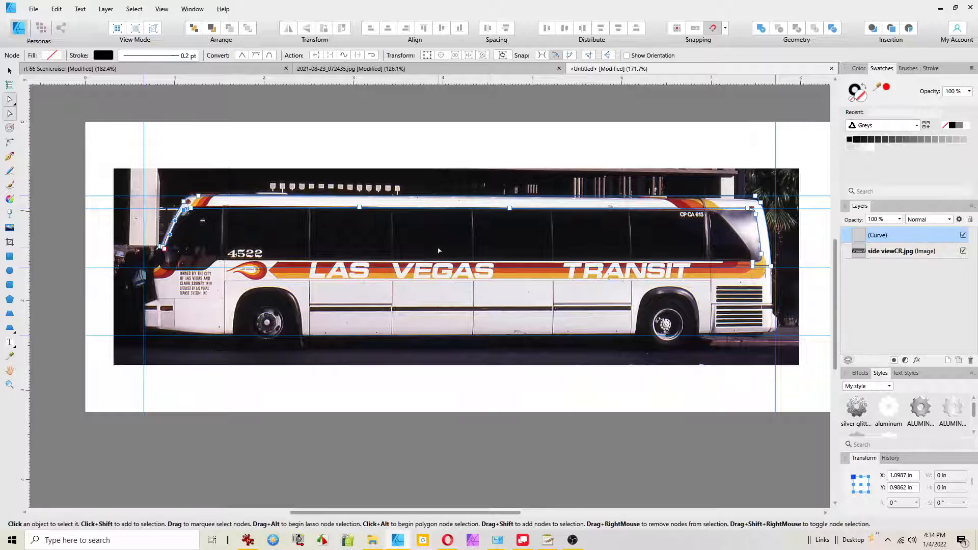
pyautogui.press('i')
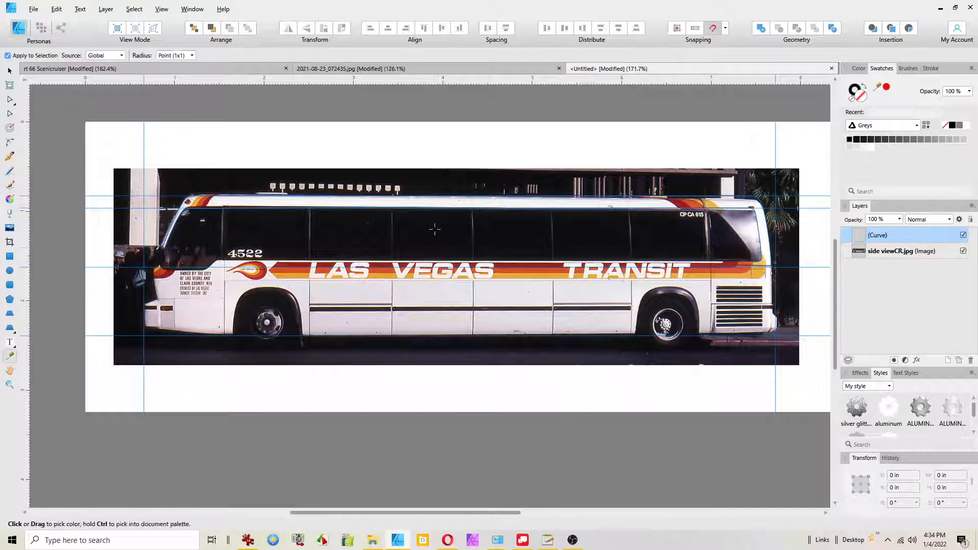
pyautogui.click(440, 289)
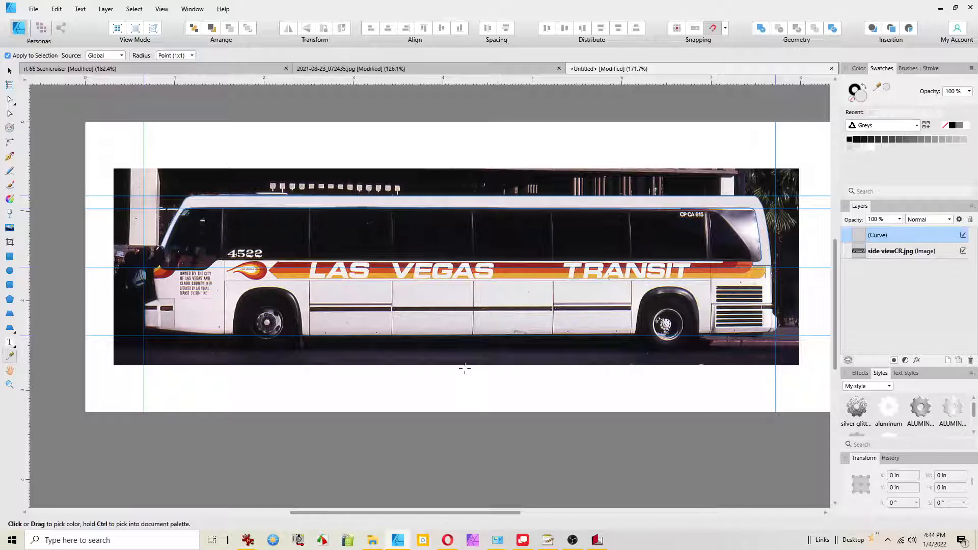
# Step: Move the horizontal guide crossing the lettering down to 1.6381 in, onto the boundary between the dark red and orange stripes
pyautogui.moveTo(368, 297); pyautogui.dragTo(378, 346)
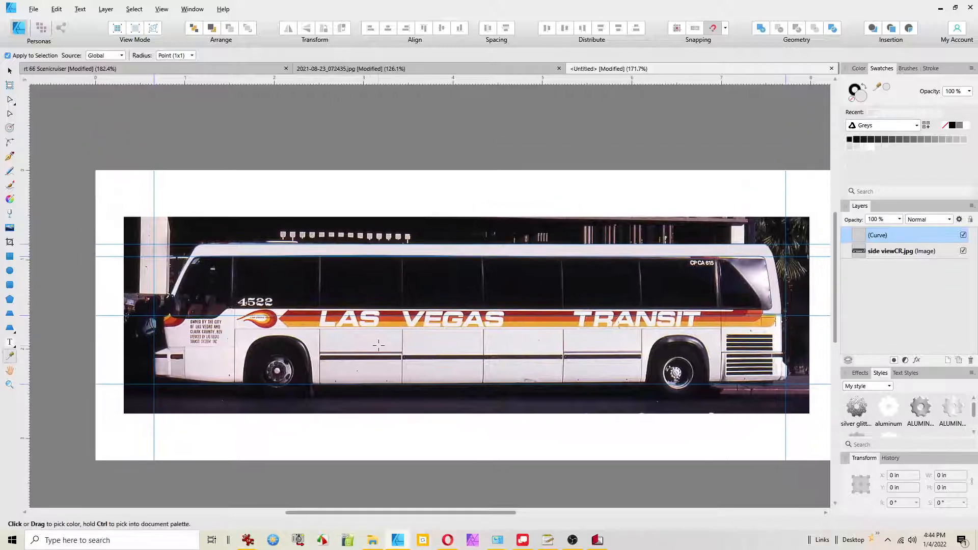
pyautogui.scroll(3, 332, 350)
pyautogui.moveTo(273, 315); pyautogui.dragTo(426, 384)
pyautogui.scroll(2, 426, 384)
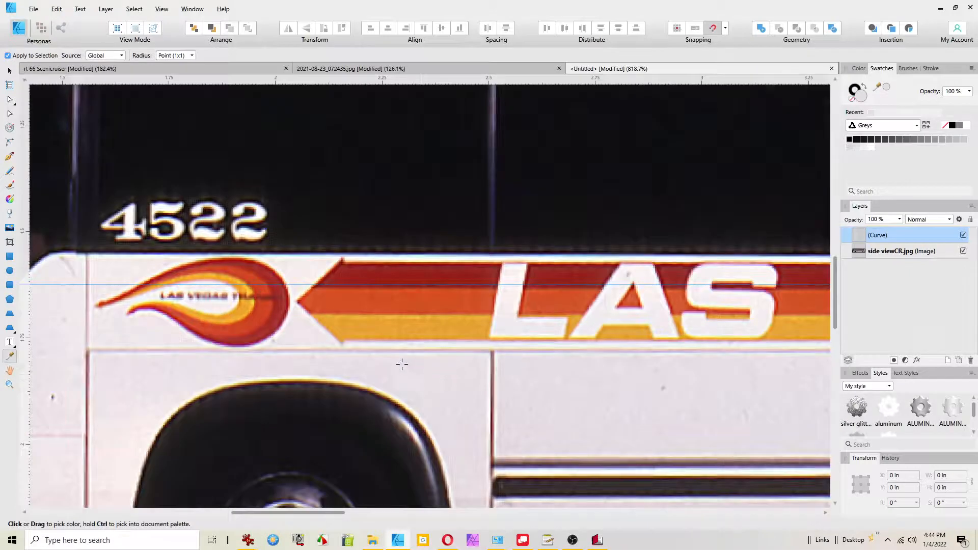
pyautogui.moveTo(611, 396); pyautogui.dragTo(299, 360)
pyautogui.moveTo(642, 378); pyautogui.dragTo(393, 378)
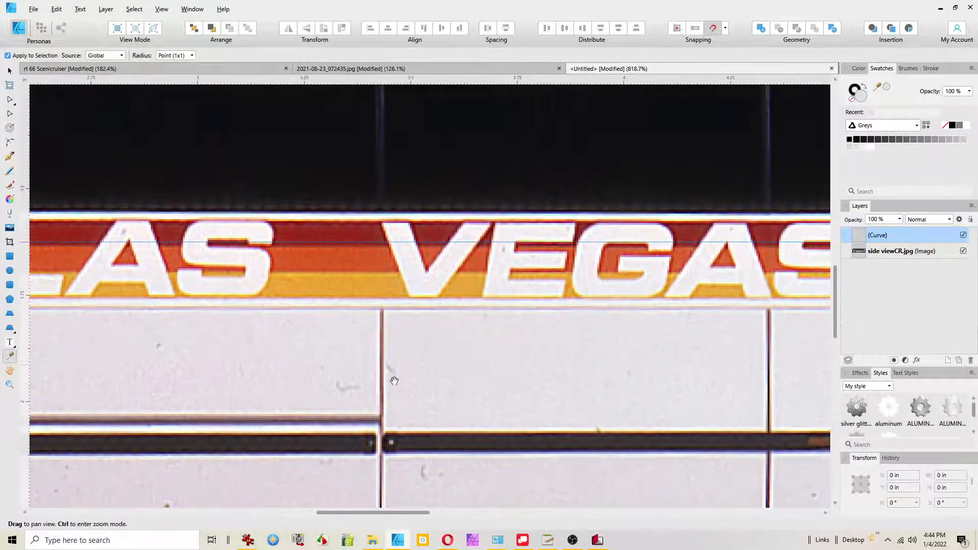
pyautogui.moveTo(550, 360)
pyautogui.mouseDown()
pyautogui.moveTo(181, 344)
pyautogui.moveTo(76, 363)
pyautogui.moveTo(6, 349)
pyautogui.mouseUp()
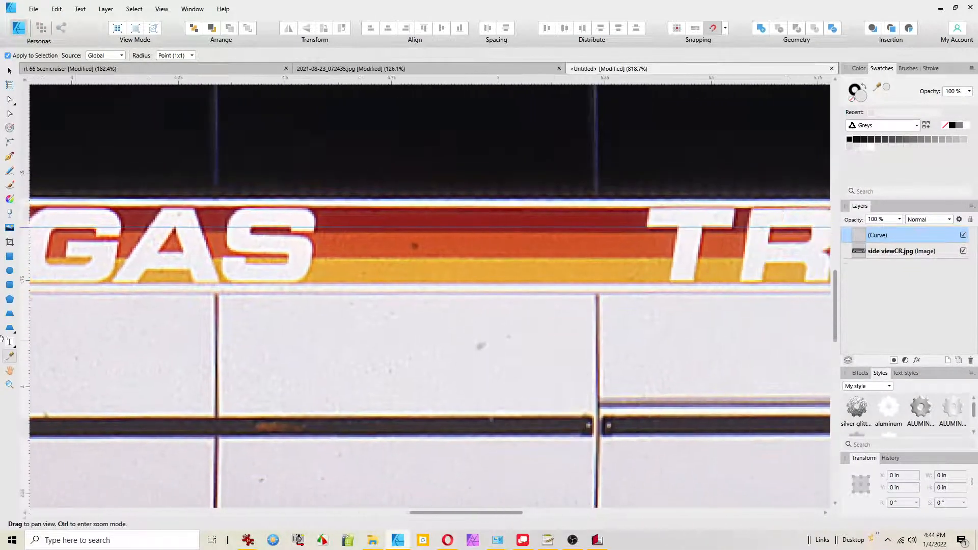
pyautogui.moveTo(445, 369); pyautogui.dragTo(644, 419)
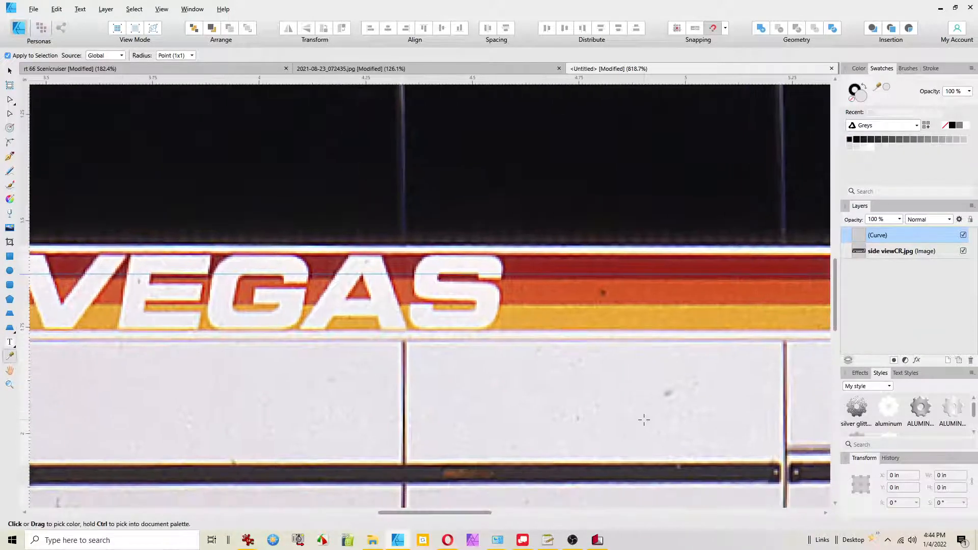
pyautogui.press('v')
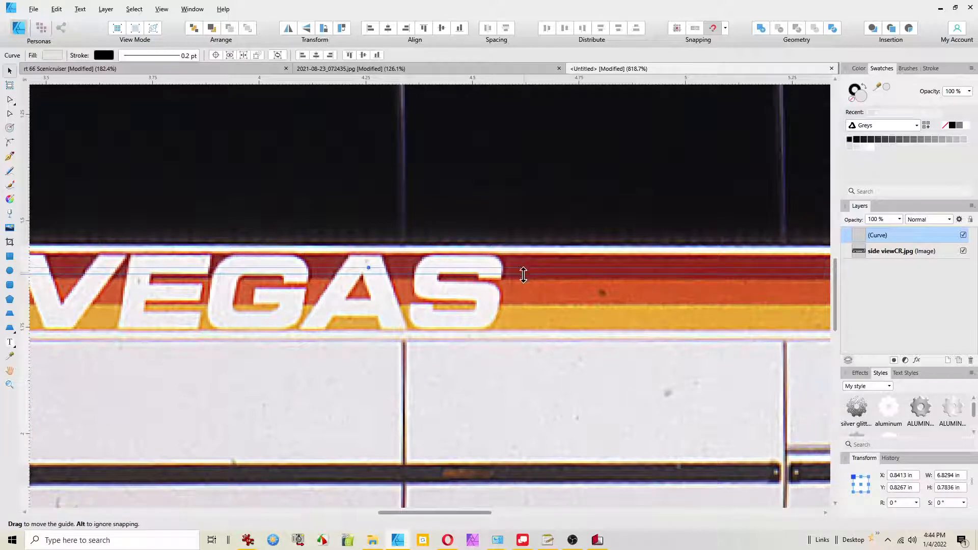
pyautogui.moveTo(523, 276); pyautogui.dragTo(524, 280)
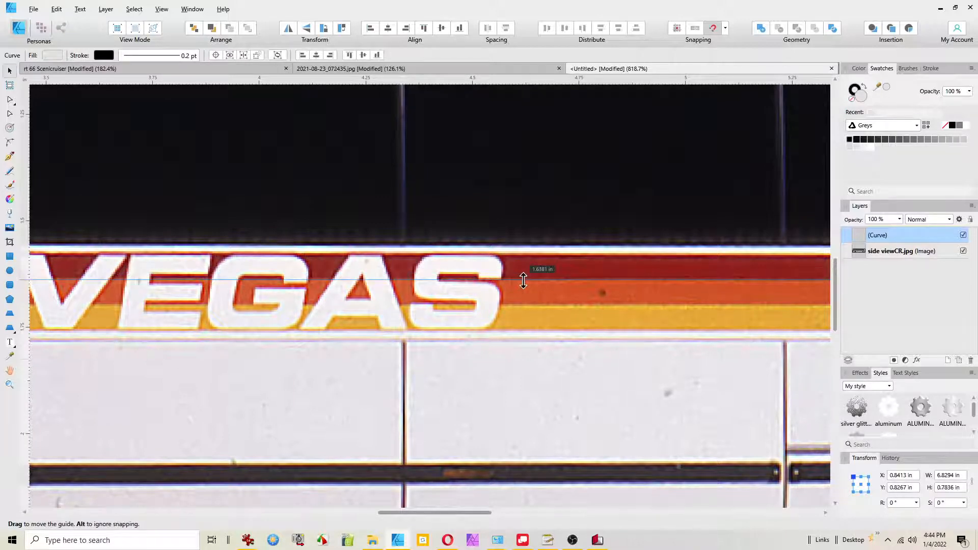
# Step: Add horizontal guides at the top of the dark red stripe, the orange-yellow boundary, and the bottom of the yellow stripe
pyautogui.scroll(-1, 546, 401)
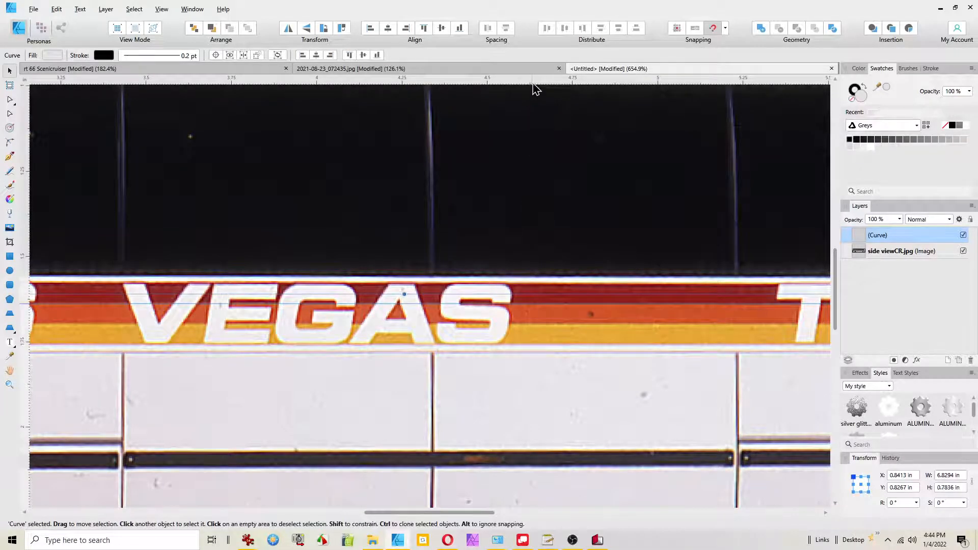
pyautogui.moveTo(533, 80); pyautogui.dragTo(526, 279)
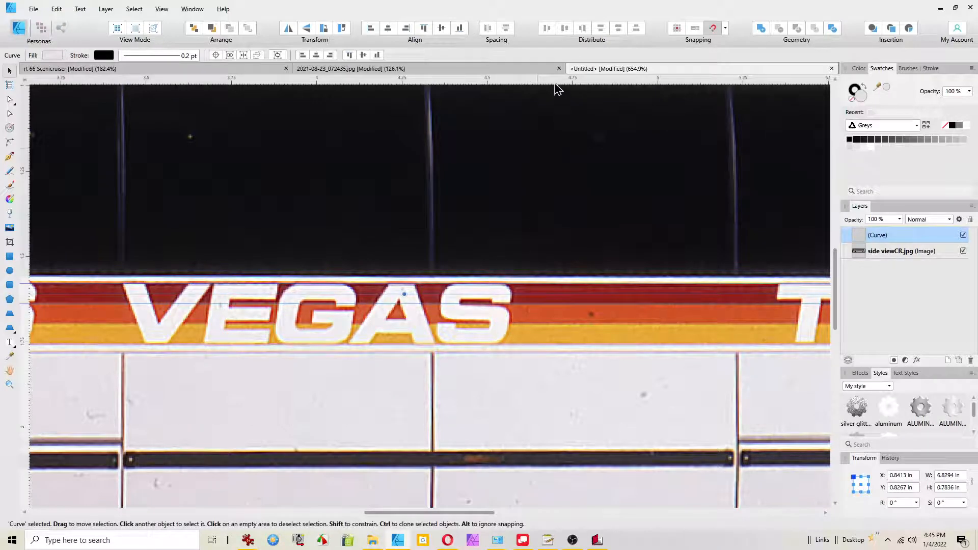
pyautogui.moveTo(554, 81); pyautogui.dragTo(559, 325)
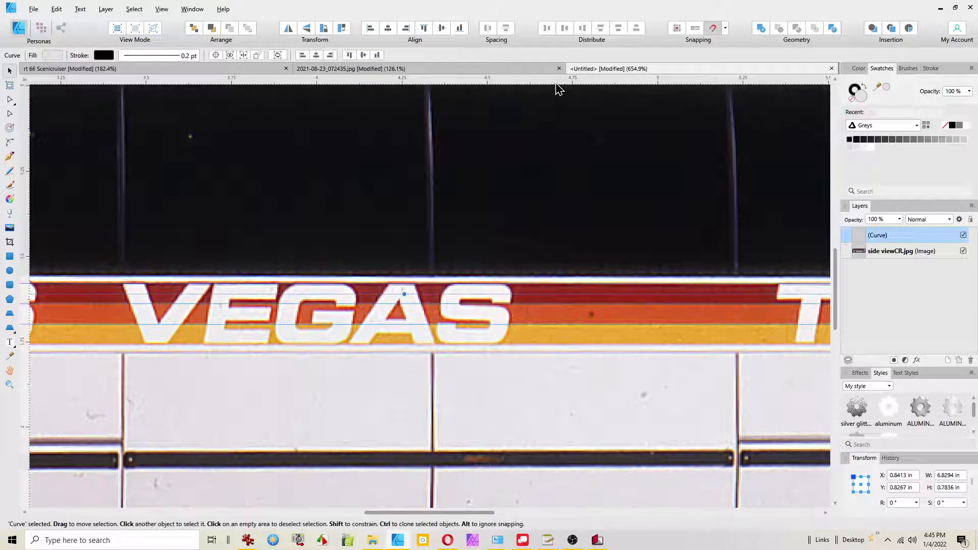
pyautogui.moveTo(557, 82); pyautogui.dragTo(539, 344)
pyautogui.scroll(-3, 493, 401)
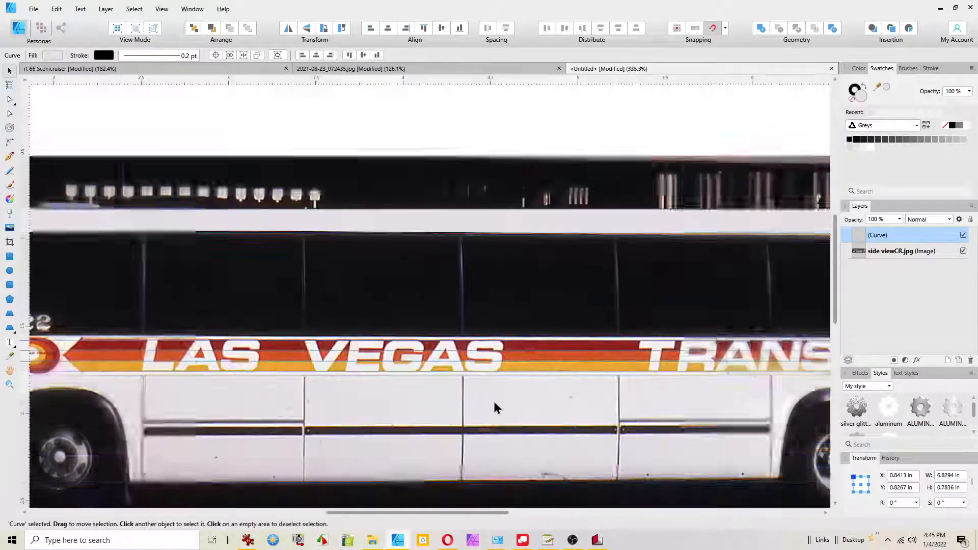
pyautogui.moveTo(213, 408); pyautogui.dragTo(488, 369)
pyautogui.scroll(5, 412, 352)
pyautogui.scroll(1, 411, 353)
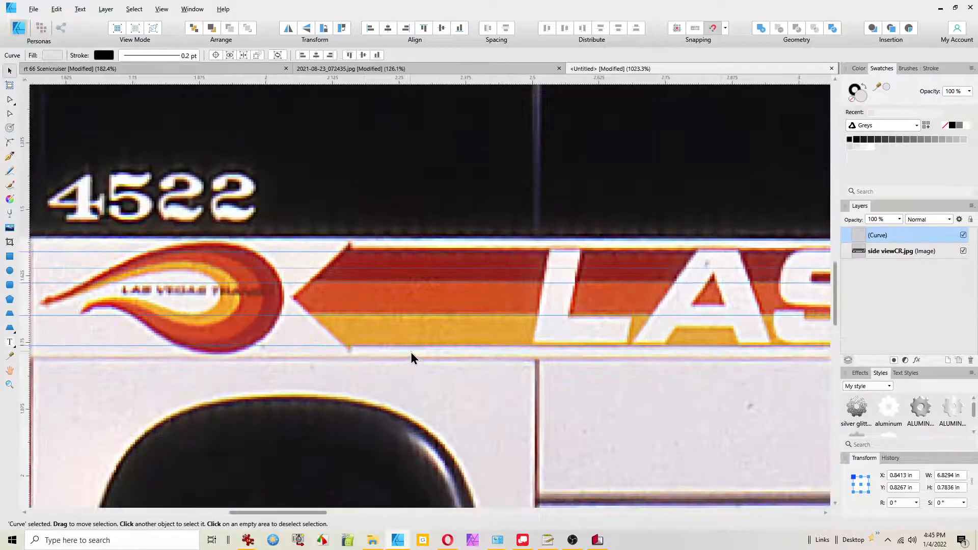
# Step: Start a Pen outline of the dark red stripe at its lower front corner, up the arrow slope to the tip and down to the stripe-top guide
pyautogui.scroll(-3, 612, 374)
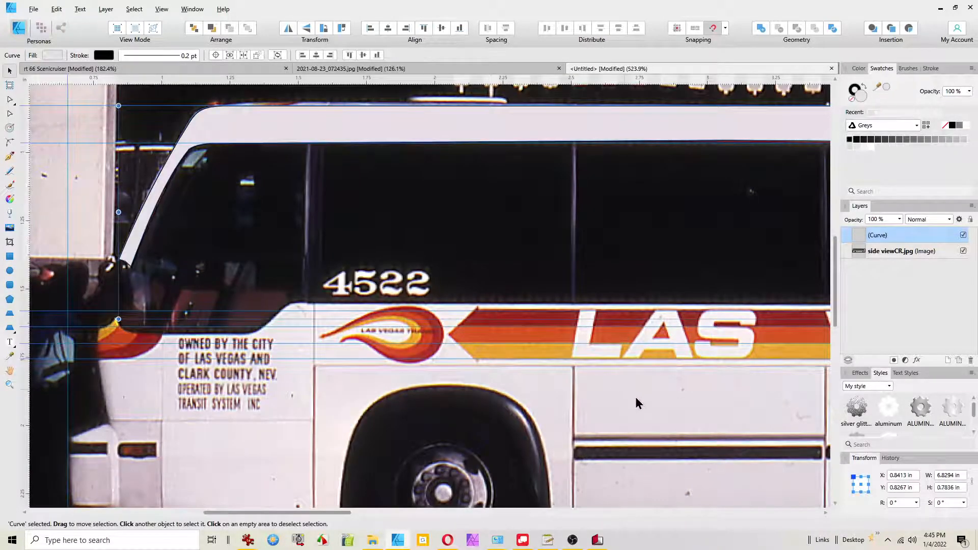
pyautogui.click(417, 378)
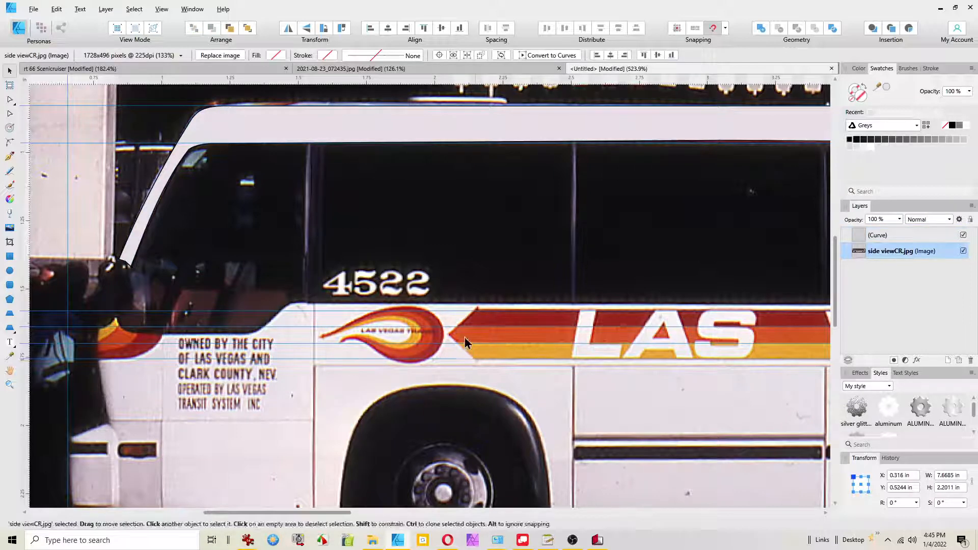
pyautogui.press('space')
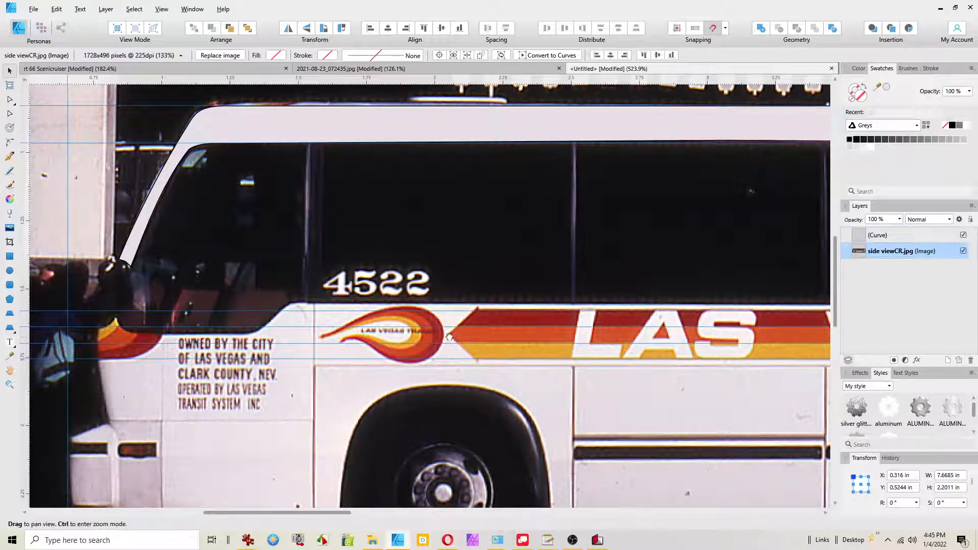
pyautogui.moveTo(448, 336); pyautogui.dragTo(405, 349)
pyautogui.scroll(5, 404, 349)
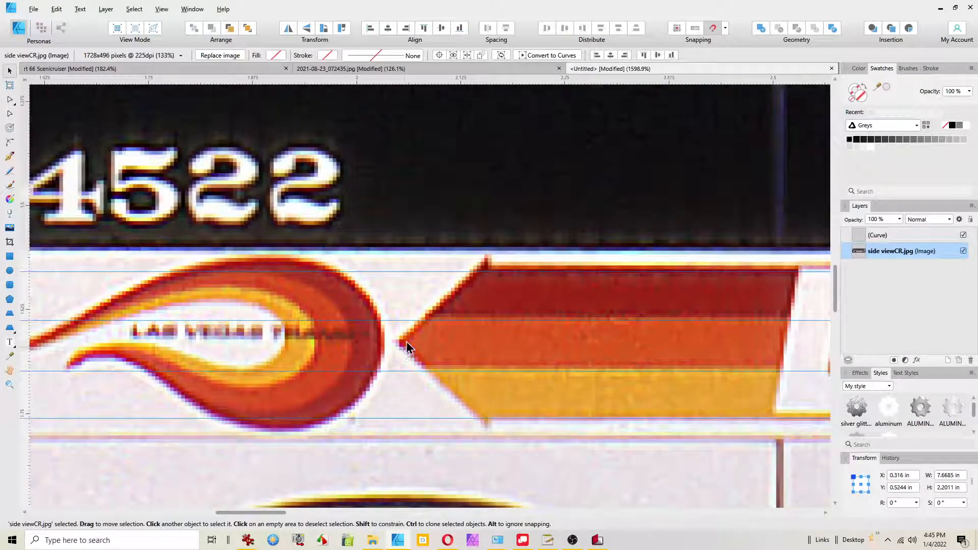
pyautogui.press('a')
pyautogui.press('p')
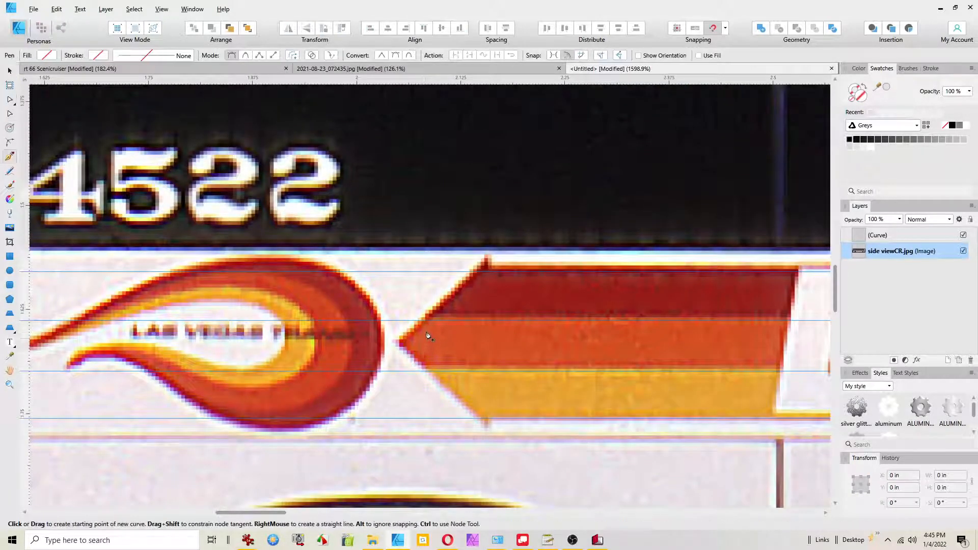
pyautogui.click(427, 320)
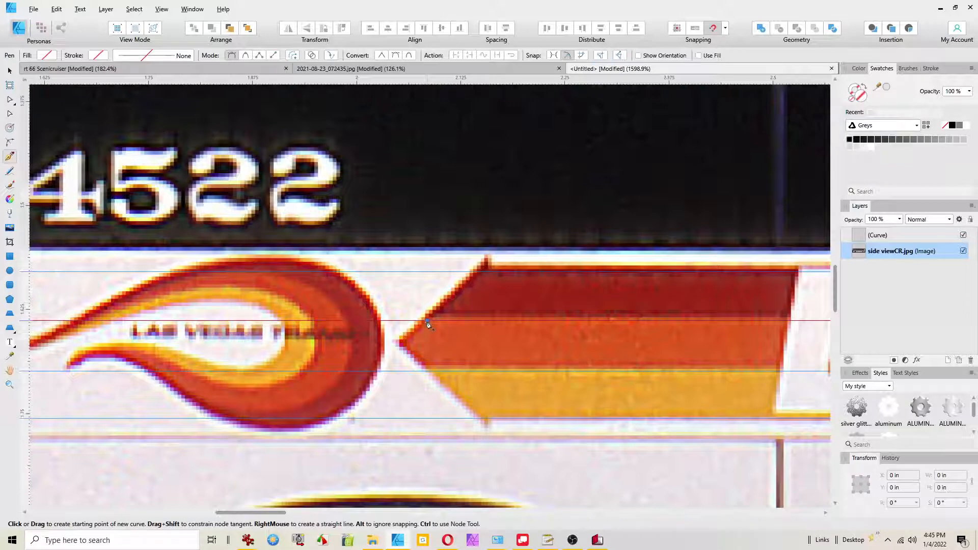
pyautogui.click(476, 272)
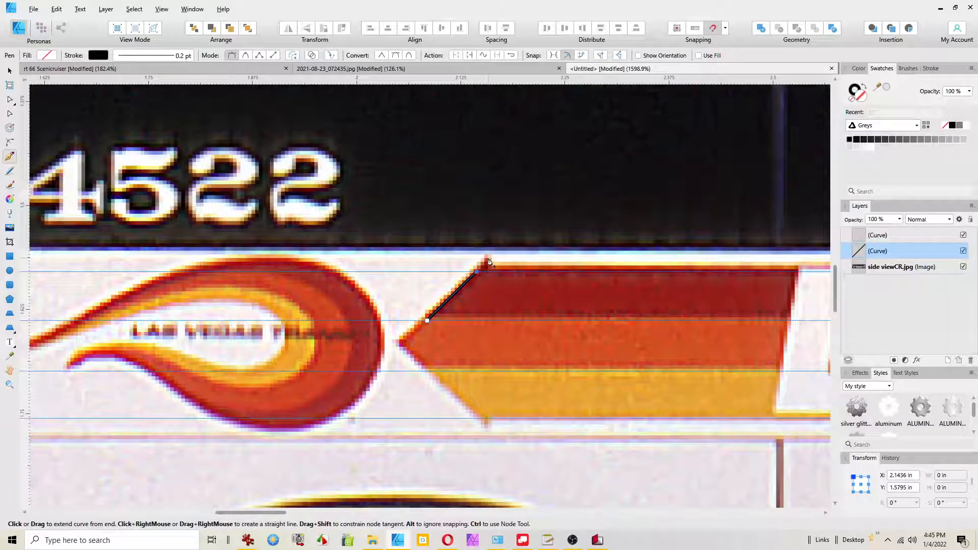
pyautogui.click(488, 259)
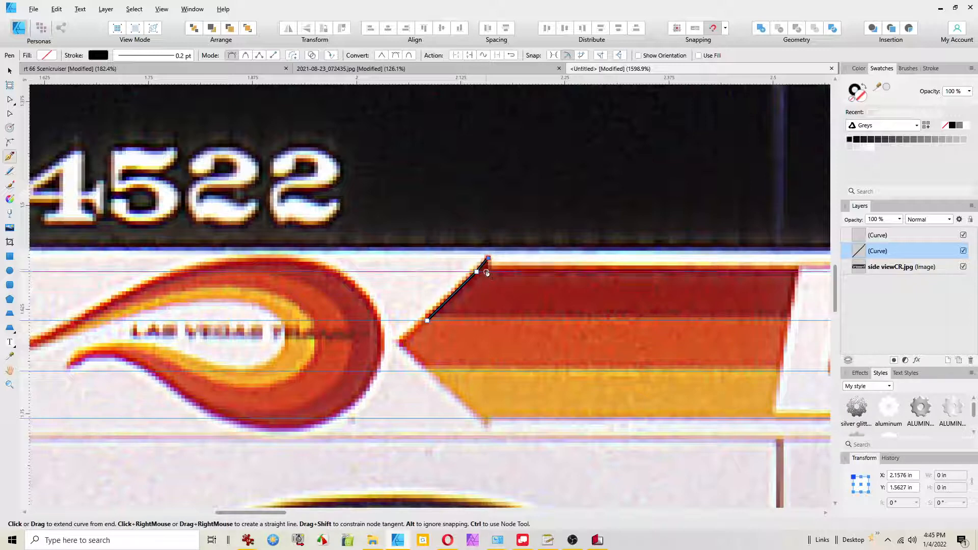
pyautogui.click(488, 272)
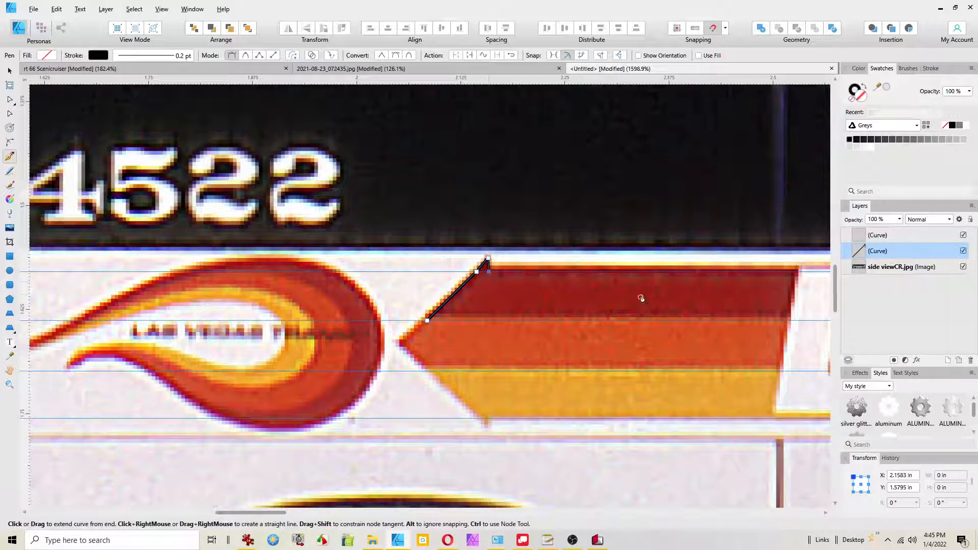
# Step: Extend the dark red stripe's outline straight along the stripe-top guide to the rear end of the white strip
pyautogui.moveTo(641, 298); pyautogui.dragTo(381, 322)
pyautogui.moveTo(793, 330); pyautogui.dragTo(174, 348)
pyautogui.scroll(-4, 306, 389)
pyautogui.moveTo(711, 377); pyautogui.dragTo(50, 374)
pyautogui.moveTo(688, 375); pyautogui.dragTo(219, 363)
pyautogui.scroll(5, 432, 357)
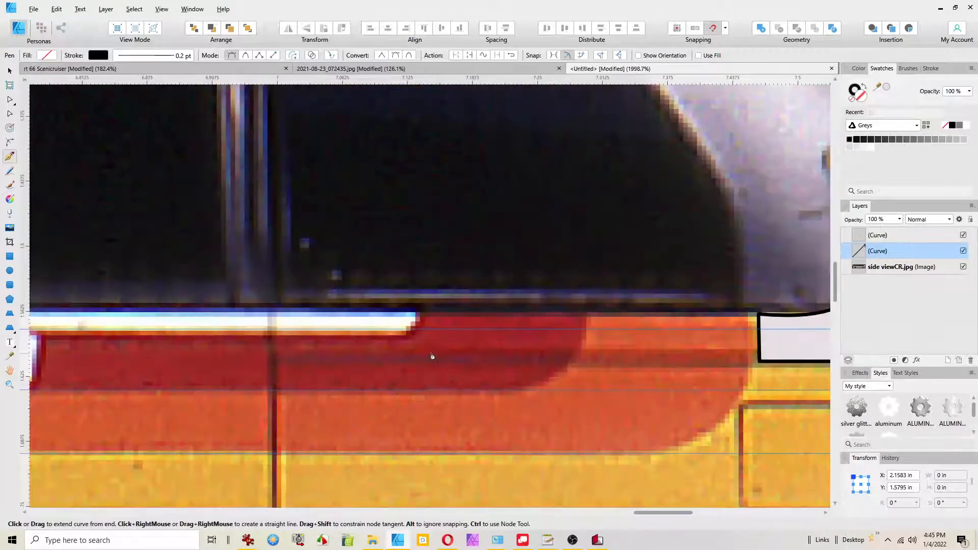
pyautogui.click(404, 329)
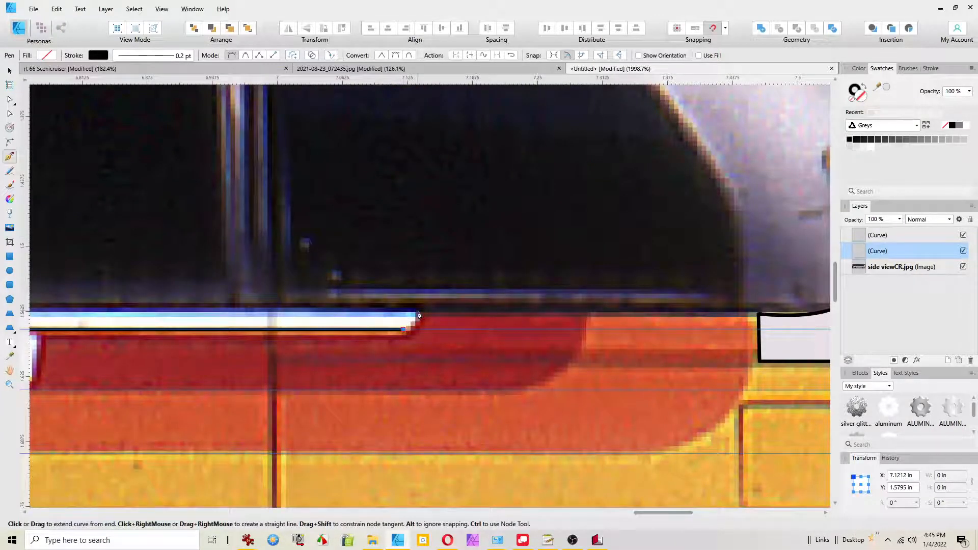
# Step: Add a horizontal guide at the windows' lower edge and outline the dark red stripe's rear end from it down to the stripe's lower guide
pyautogui.moveTo(365, 82); pyautogui.dragTo(383, 311)
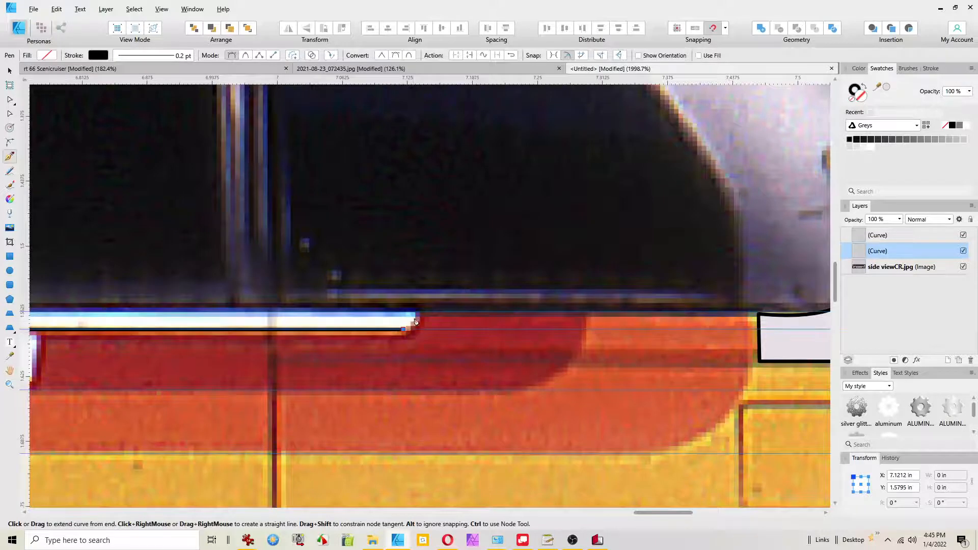
pyautogui.click(417, 312)
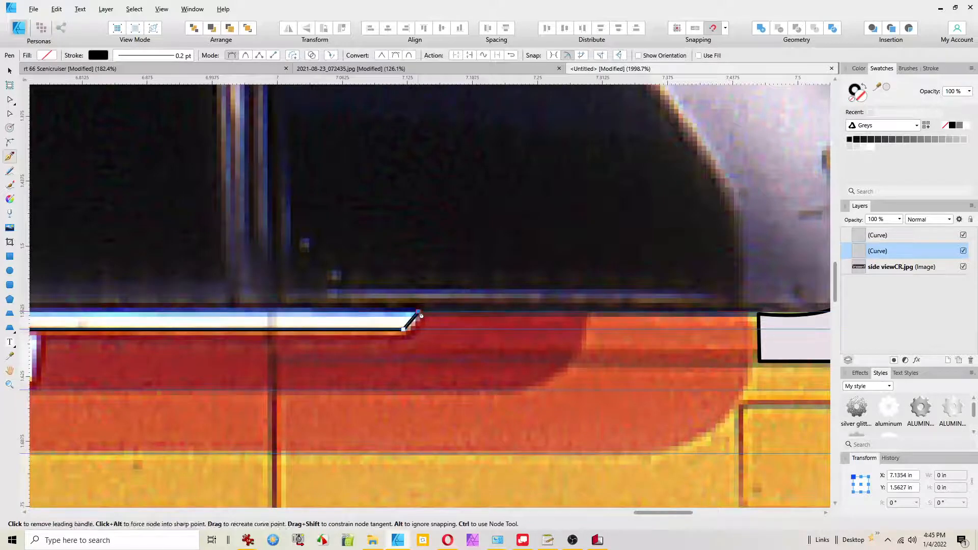
pyautogui.click(584, 312)
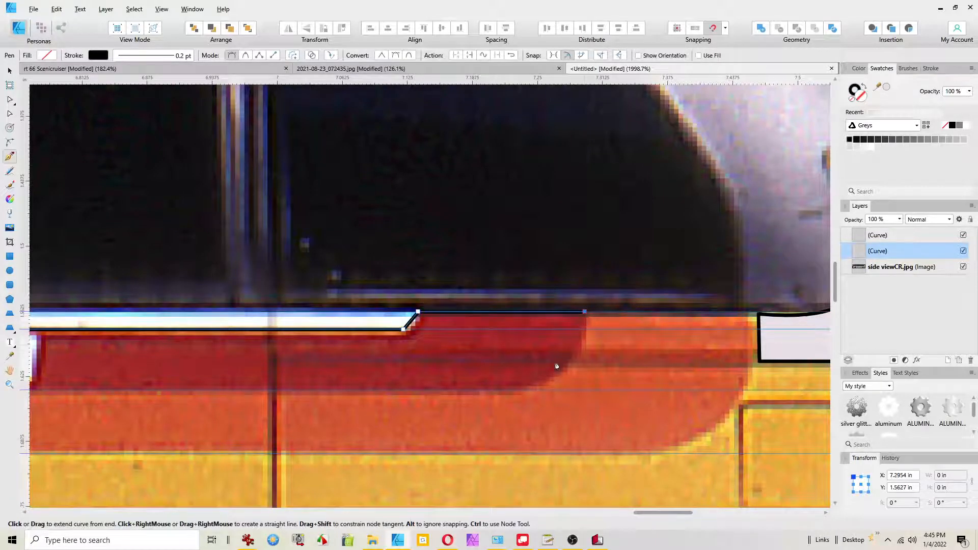
pyautogui.click(501, 390)
# Step: Close the dark red stripe's outline along its lower guide at the starting node on the front arrow
pyautogui.press('space')
pyautogui.moveTo(222, 405); pyautogui.dragTo(892, 381)
pyautogui.scroll(-6, 232, 402)
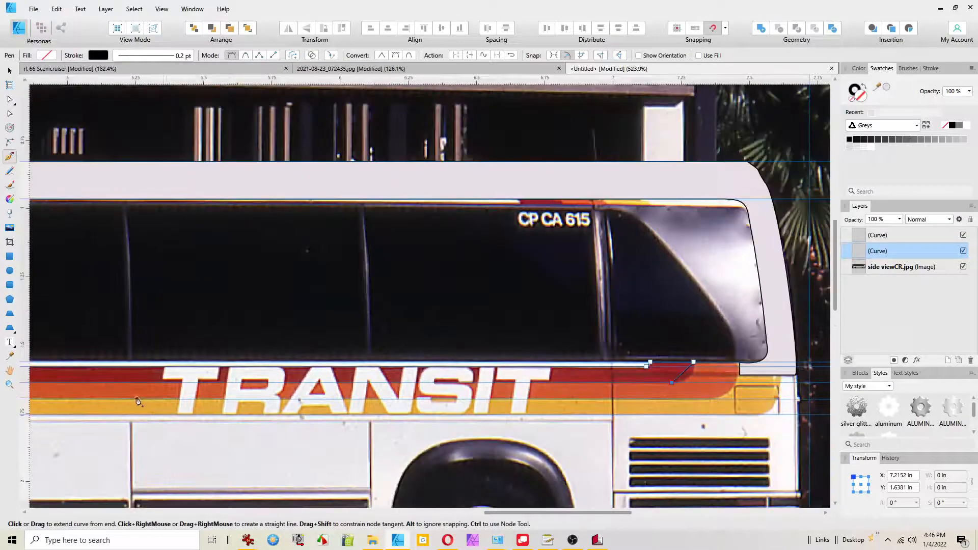
pyautogui.press('space')
pyautogui.moveTo(87, 391); pyautogui.dragTo(977, 380)
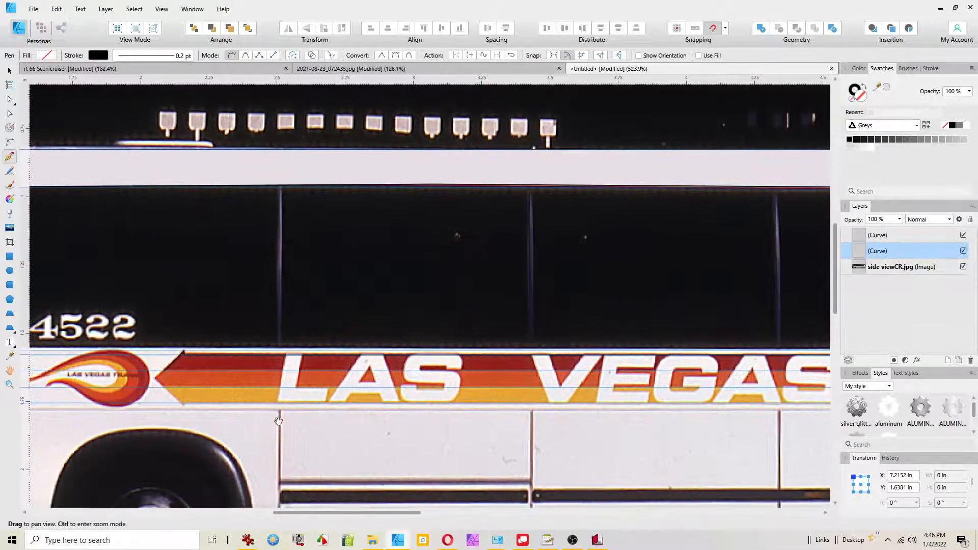
pyautogui.click(165, 374)
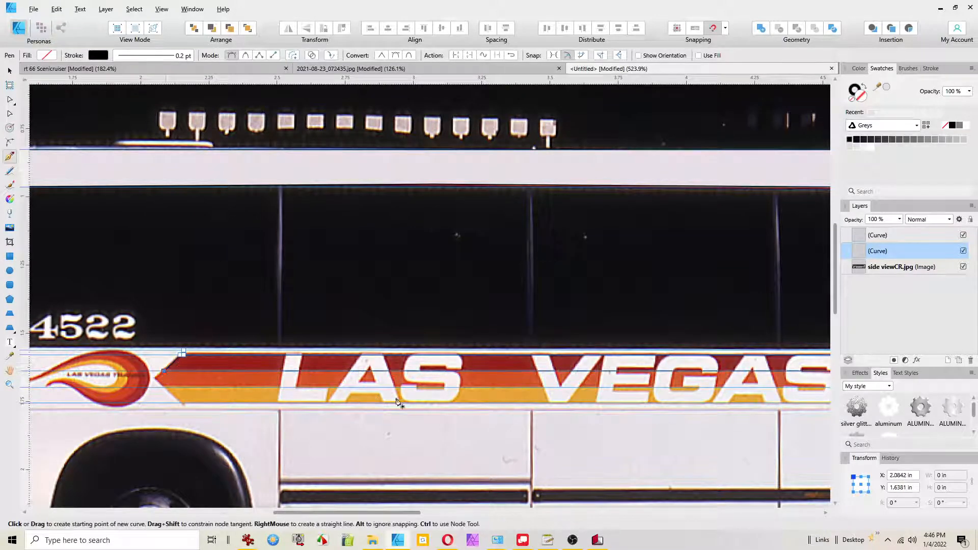
# Step: Bend the dark red outline's slanted rear segment into a rounded end and curve the small corner where the white strip ends
pyautogui.press('space')
pyautogui.moveTo(691, 386); pyautogui.dragTo(131, 402)
pyautogui.moveTo(759, 411); pyautogui.dragTo(54, 445)
pyautogui.scroll(5, 279, 430)
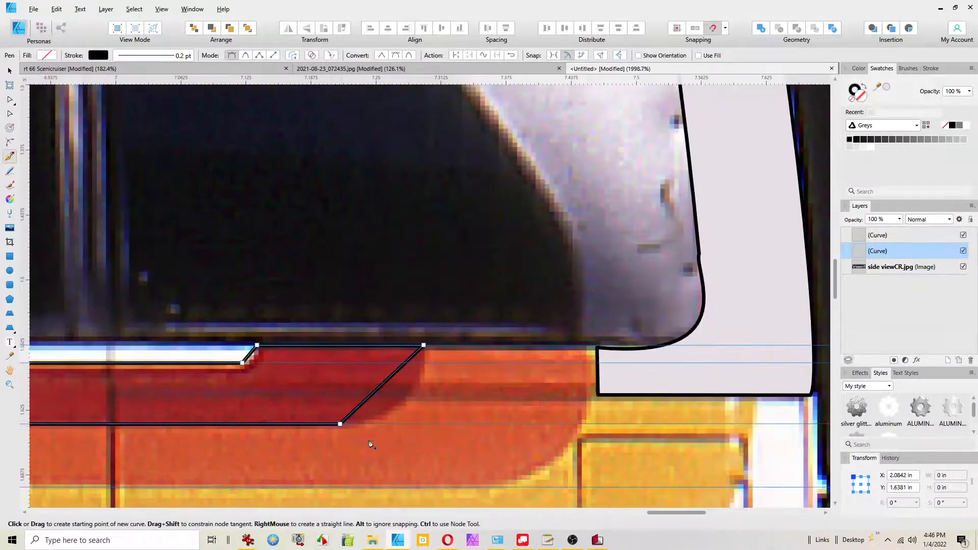
pyautogui.press('a')
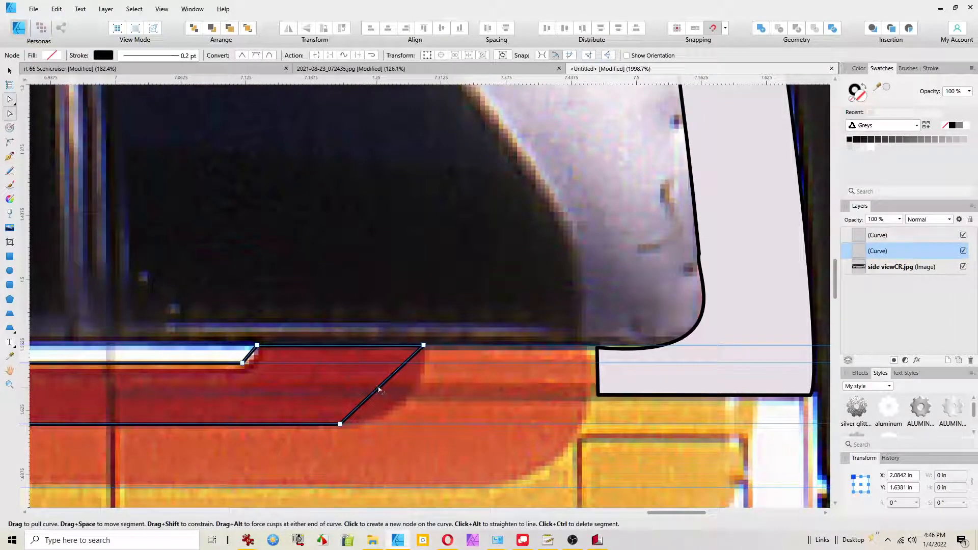
pyautogui.moveTo(378, 390); pyautogui.dragTo(398, 407)
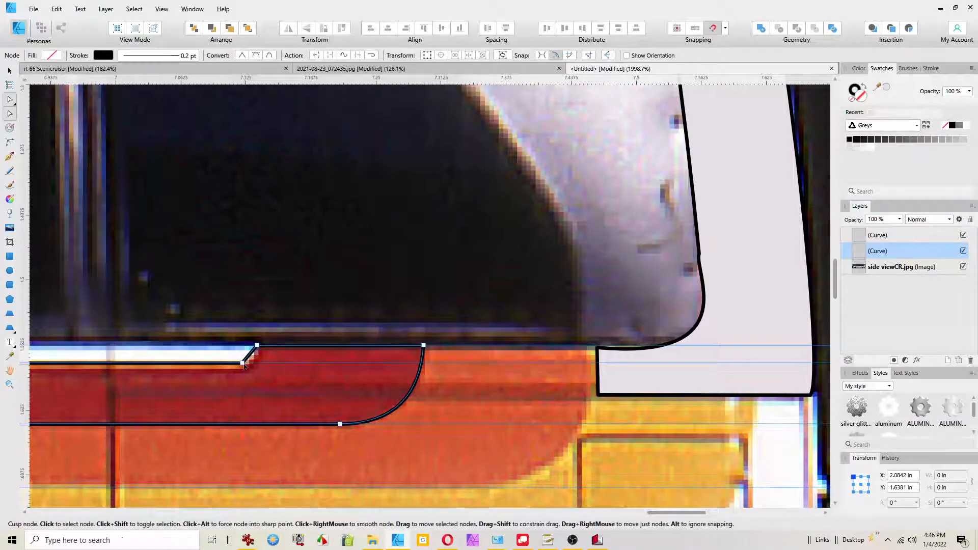
pyautogui.moveTo(246, 365); pyautogui.dragTo(257, 359)
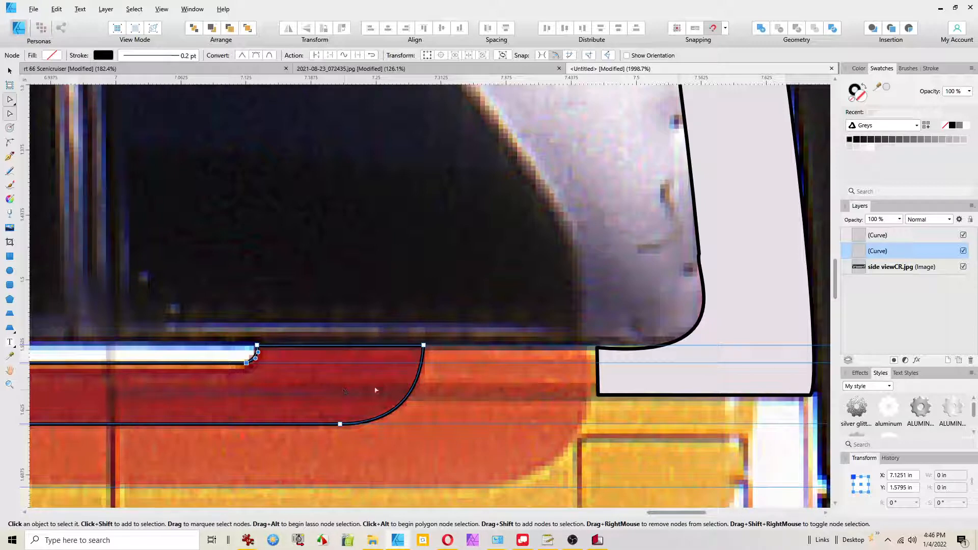
# Step: Remove the dark red stripe outline's stroke and fill the shape with the dark red sampled from the photo's stripe
pyautogui.press('space')
pyautogui.moveTo(310, 401); pyautogui.dragTo(567, 449)
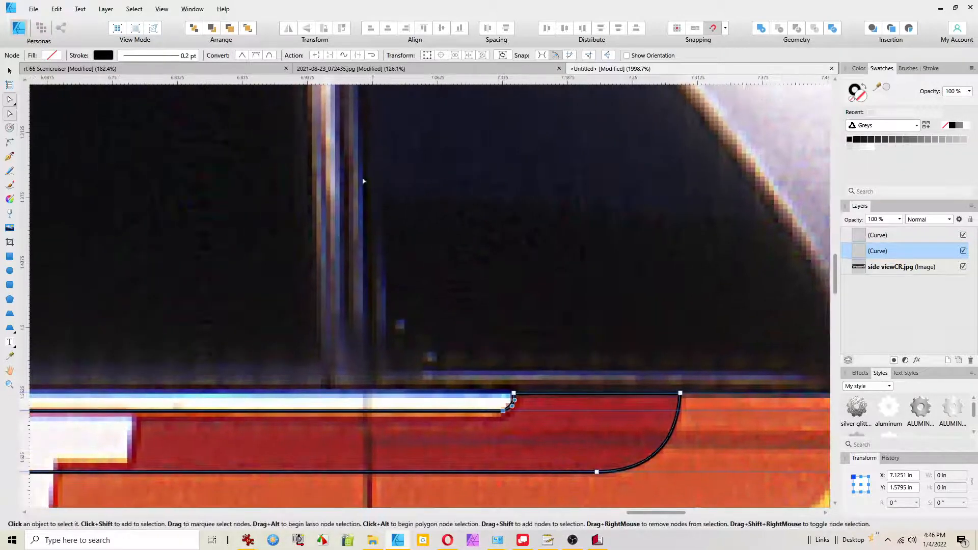
pyautogui.click(173, 56)
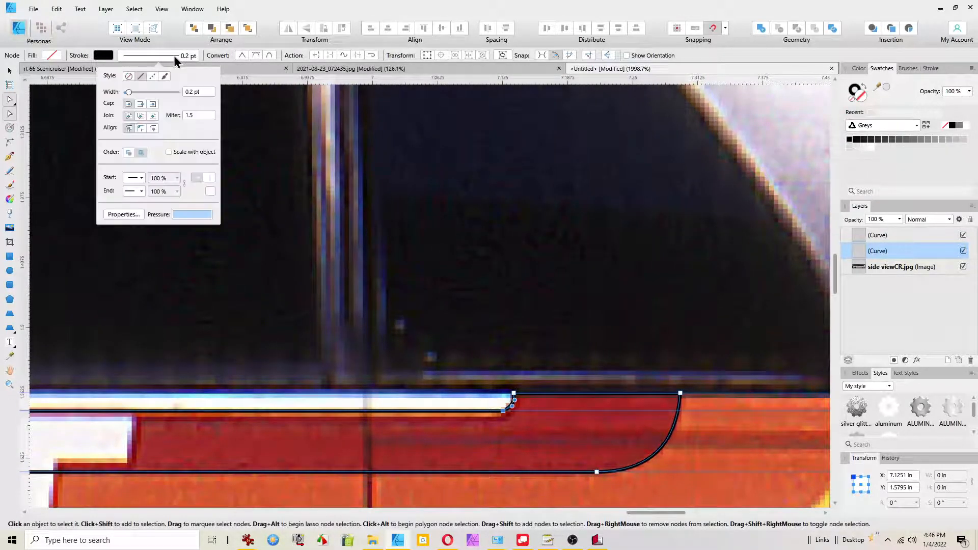
pyautogui.click(128, 76)
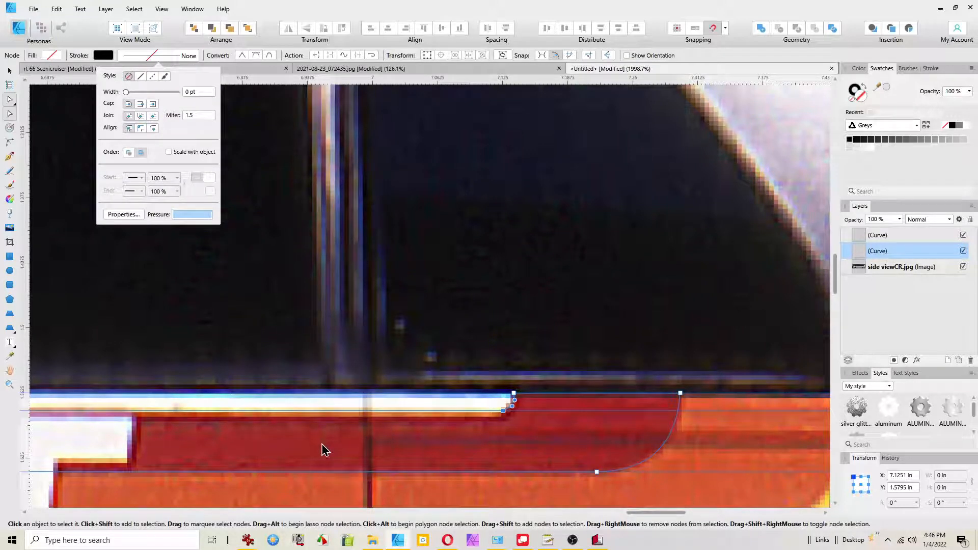
pyautogui.press('i')
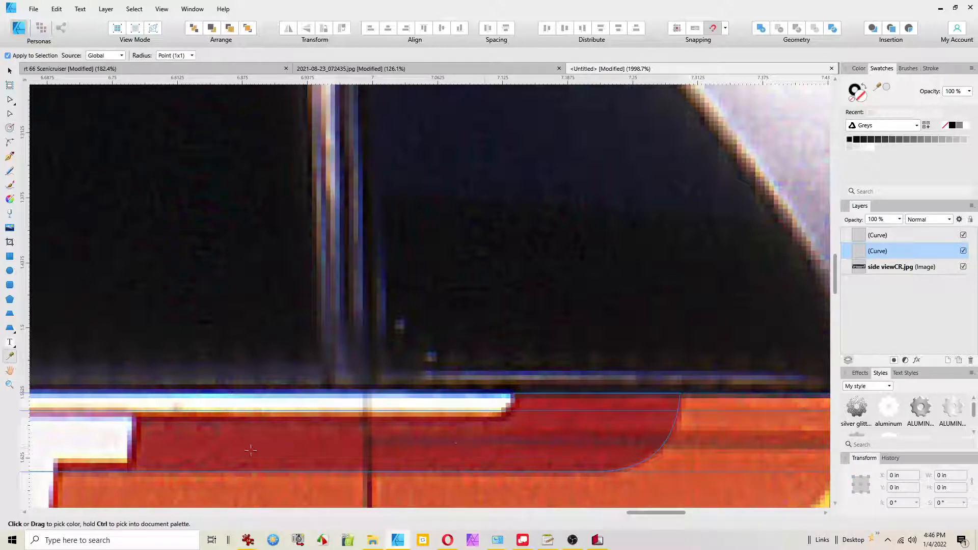
pyautogui.click(262, 439)
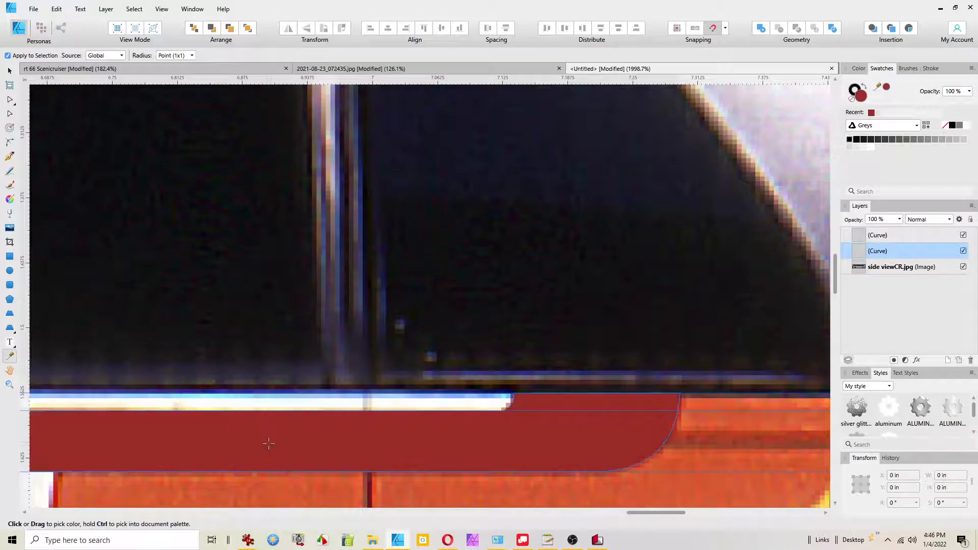
# Step: Start the orange stripe's outline at the dark red stripe's lower front corner, through the arrow's tip, down to the orange stripe's lower guide
pyautogui.scroll(-2, 270, 444)
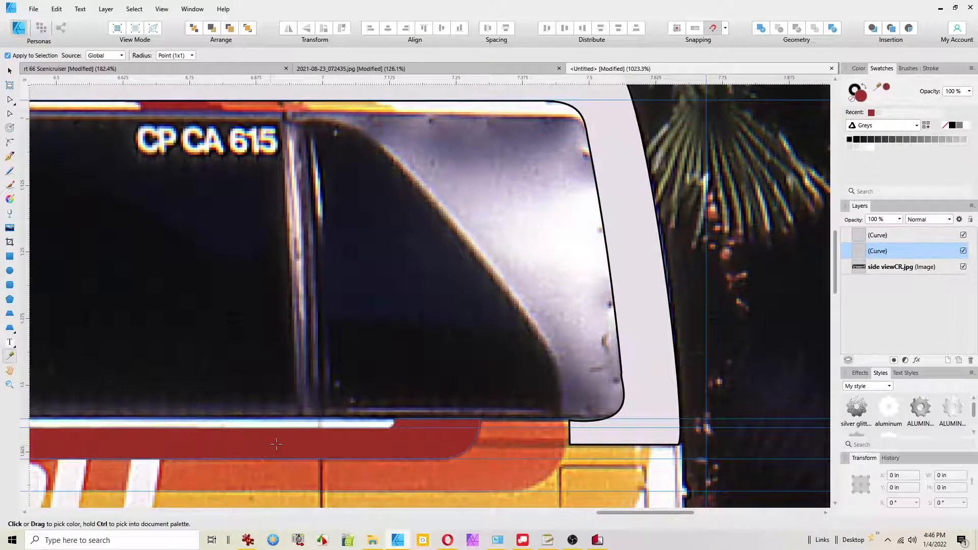
pyautogui.press('space')
pyautogui.moveTo(283, 445); pyautogui.dragTo(802, 388)
pyautogui.press('space')
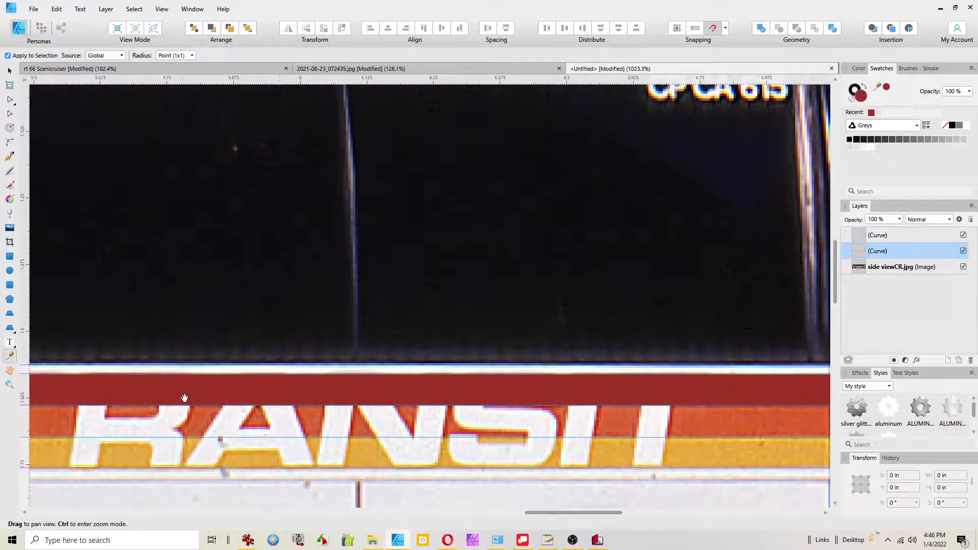
pyautogui.moveTo(185, 398); pyautogui.dragTo(737, 380)
pyautogui.press('space')
pyautogui.moveTo(167, 376); pyautogui.dragTo(359, 376)
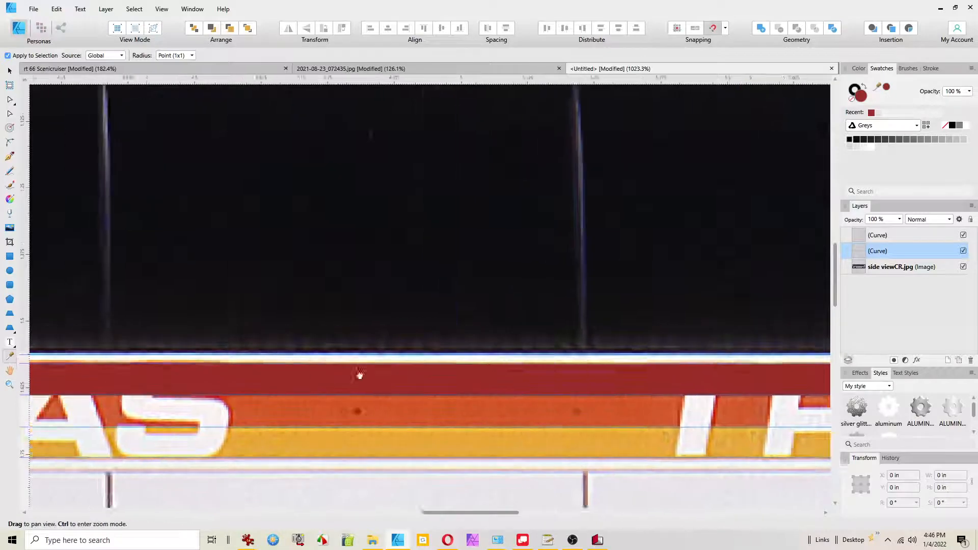
pyautogui.scroll(-3, 360, 375)
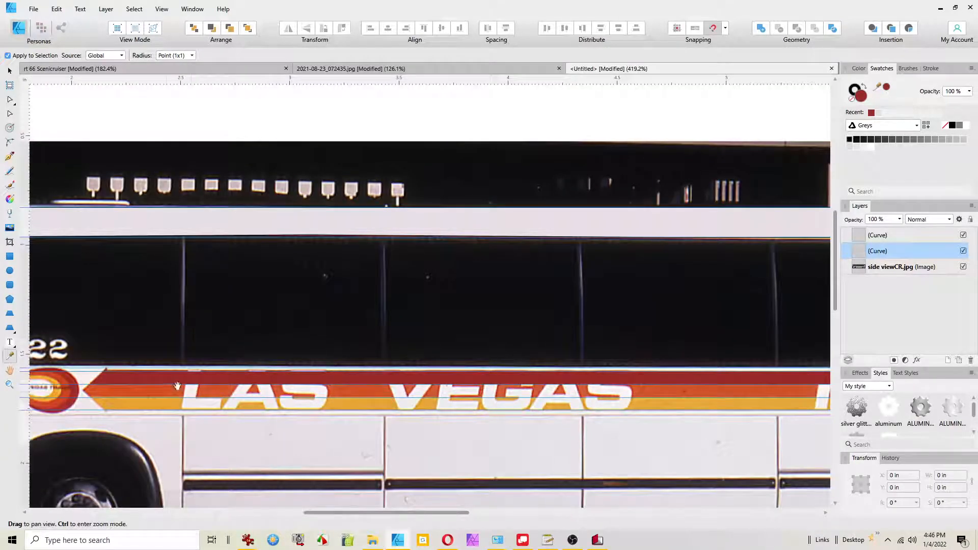
pyautogui.moveTo(167, 382); pyautogui.dragTo(435, 372)
pyautogui.scroll(7, 356, 385)
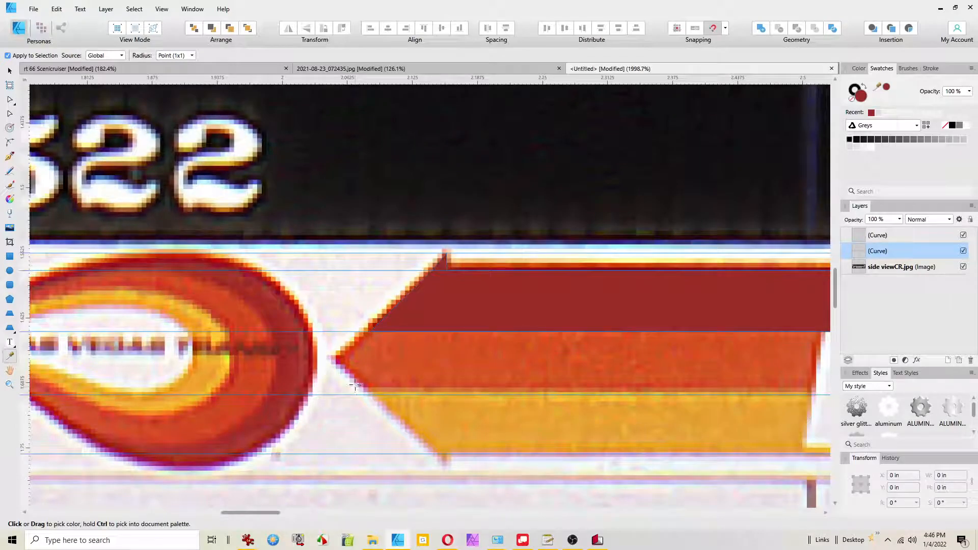
pyautogui.press('p')
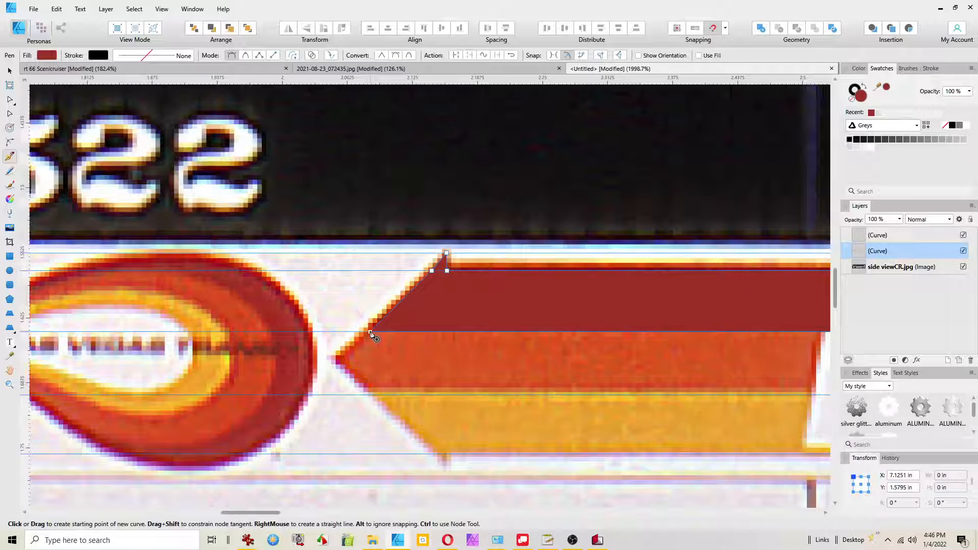
pyautogui.click(370, 332)
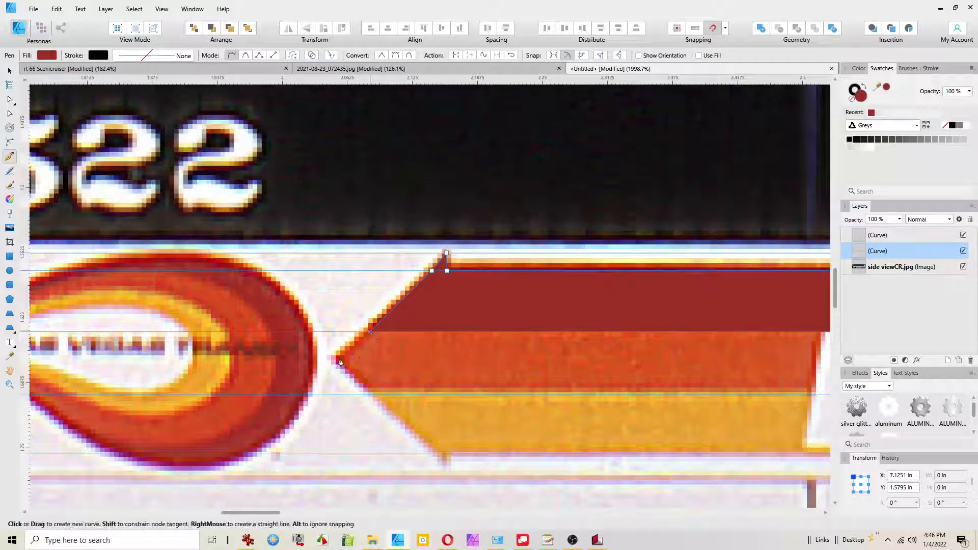
pyautogui.click(339, 360)
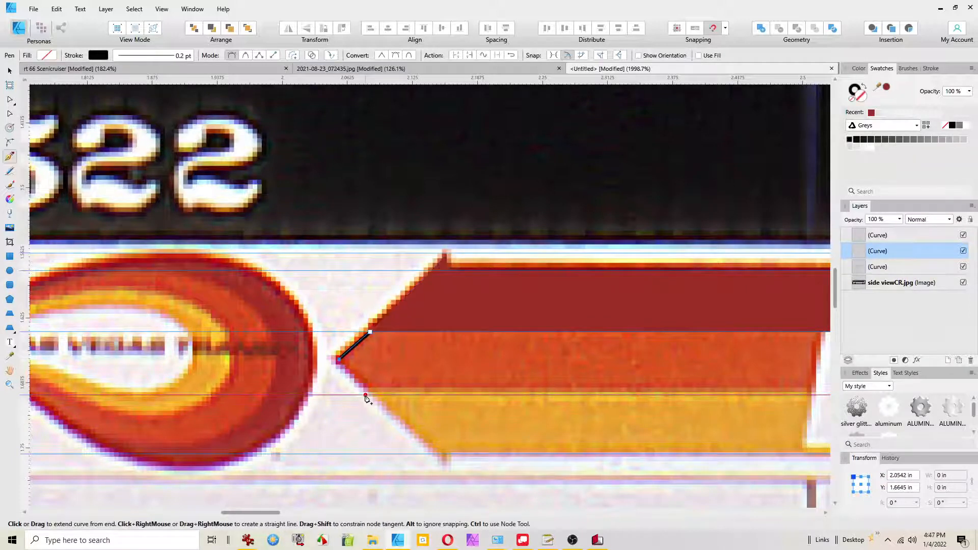
pyautogui.click(366, 395)
# Step: Extend the orange outline along its lower guide to the rear, around the rear end to the windows' edge and back beneath the dark red stripe
pyautogui.scroll(-5, 503, 427)
pyautogui.press('space')
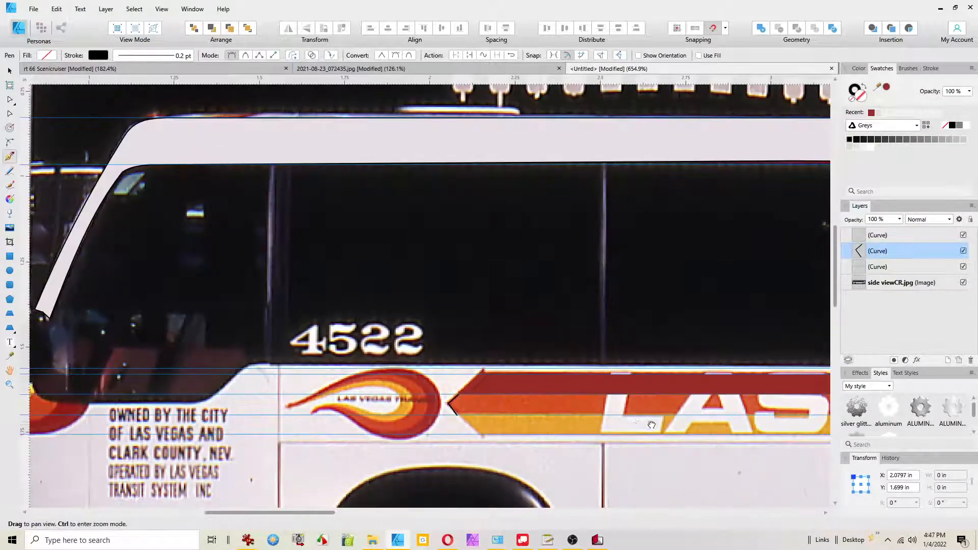
pyautogui.moveTo(677, 436); pyautogui.dragTo(27, 358)
pyautogui.moveTo(728, 402); pyautogui.dragTo(31, 439)
pyautogui.moveTo(589, 462); pyautogui.dragTo(29, 402)
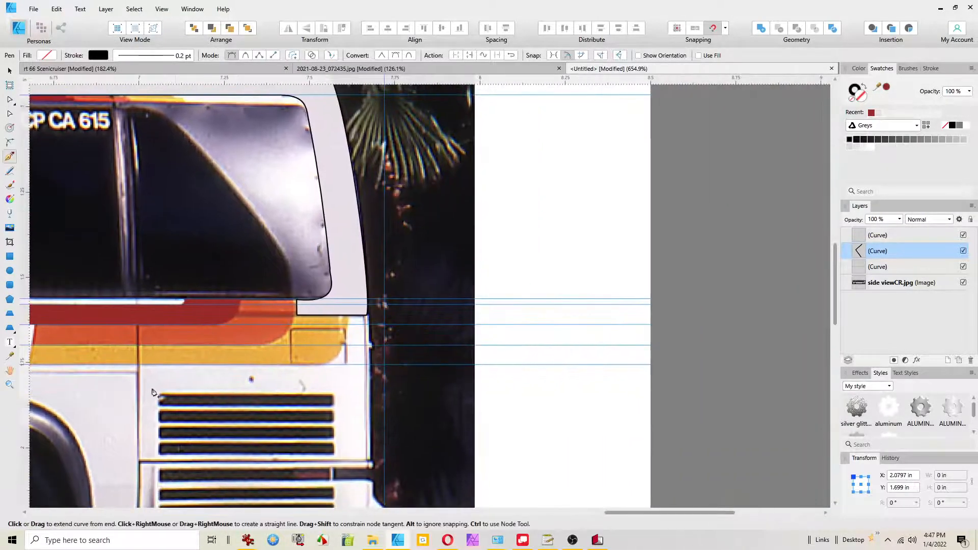
pyautogui.click(261, 345)
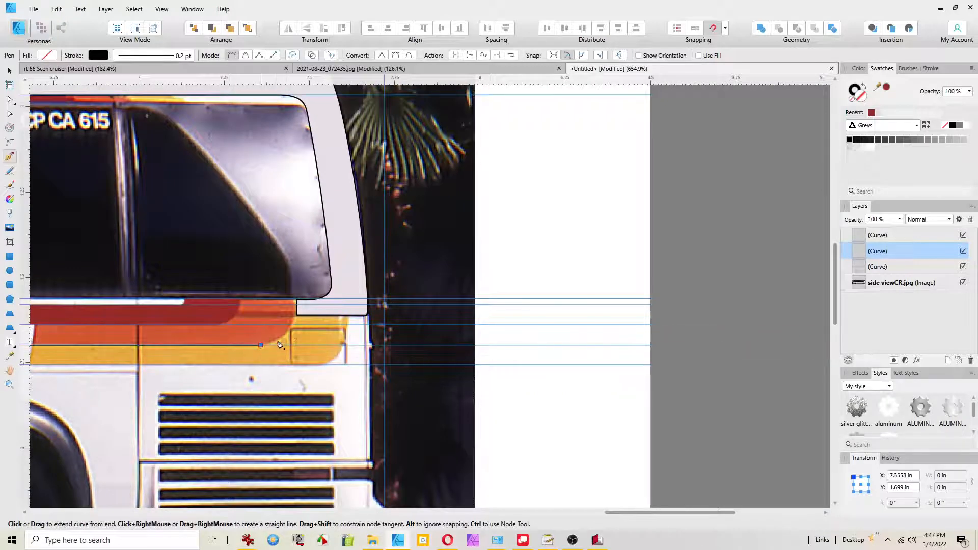
pyautogui.click(292, 315)
pyautogui.click(293, 300)
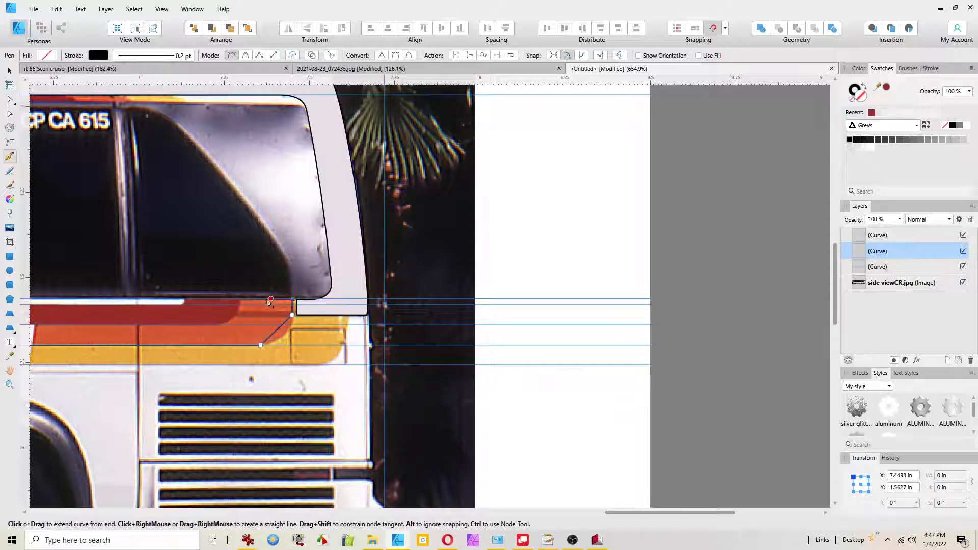
pyautogui.click(240, 301)
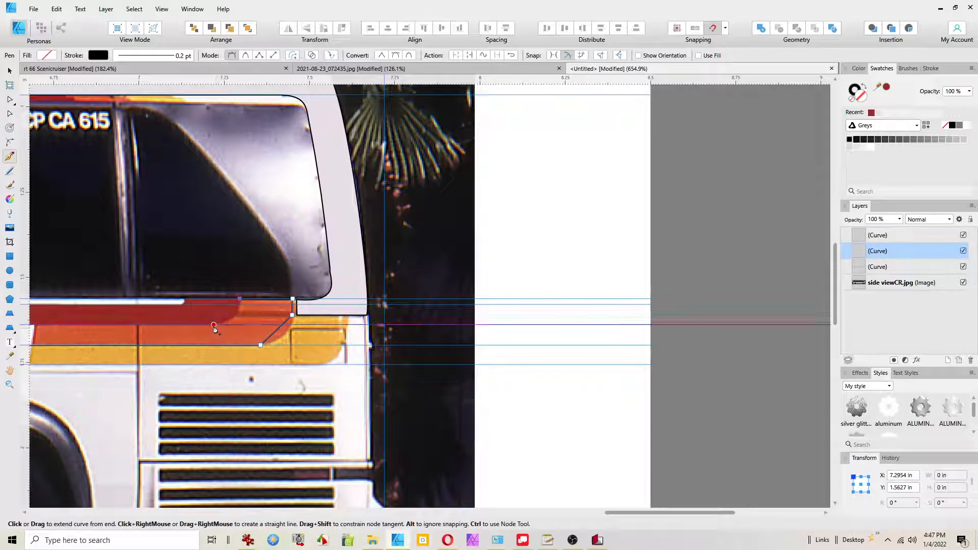
pyautogui.click(213, 325)
# Step: Close the orange stripe's outline along the dark red stripe's lower guide at the starting node on the front arrow
pyautogui.scroll(-5, 232, 376)
pyautogui.press('space')
pyautogui.moveTo(236, 403); pyautogui.dragTo(657, 423)
pyautogui.scroll(10, 538, 405)
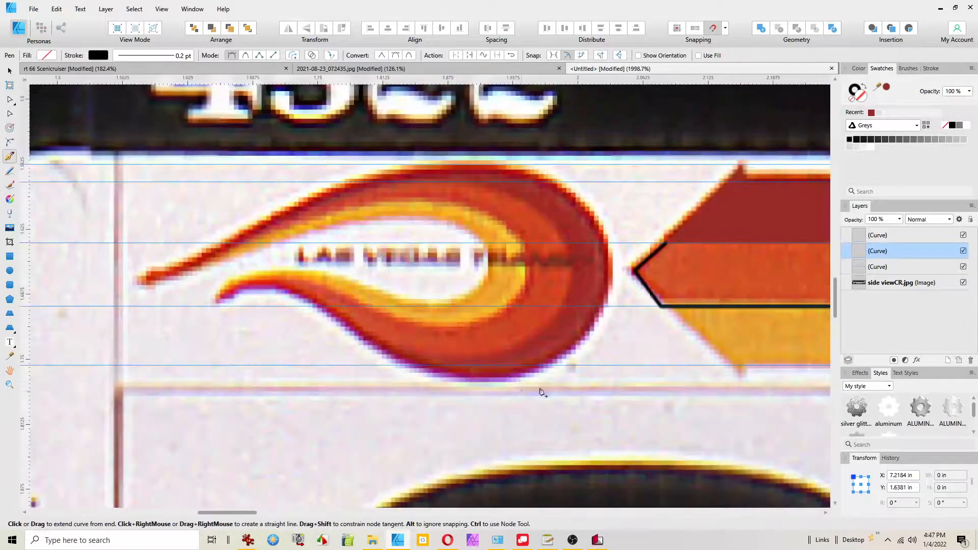
pyautogui.press('space')
pyautogui.moveTo(541, 391); pyautogui.dragTo(197, 465)
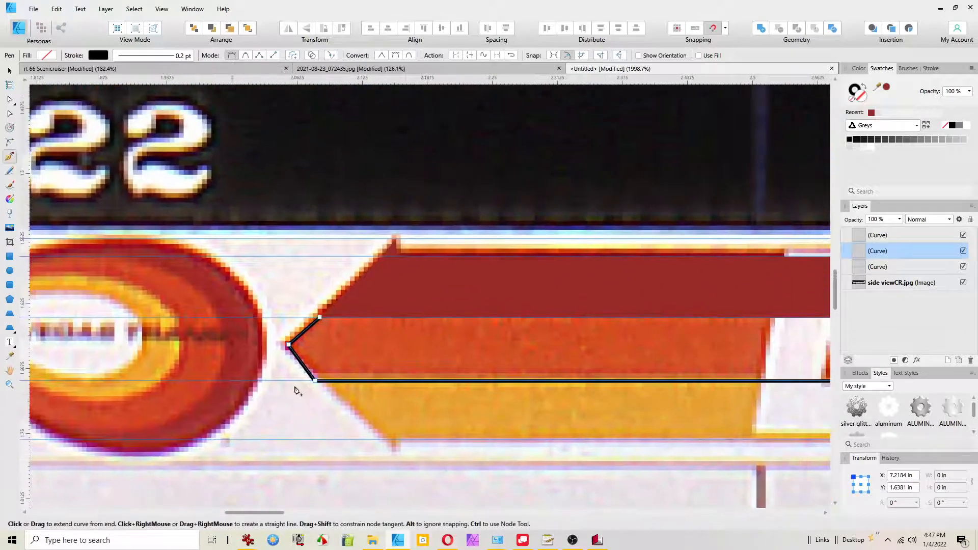
pyautogui.click(319, 319)
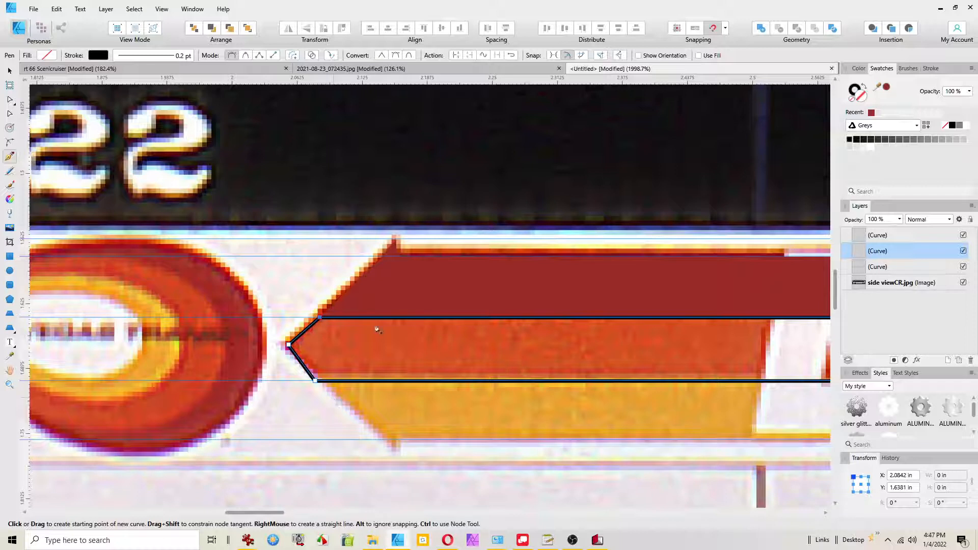
# Step: Remove the stroke from the orange stripe's closed outline
pyautogui.click(188, 56)
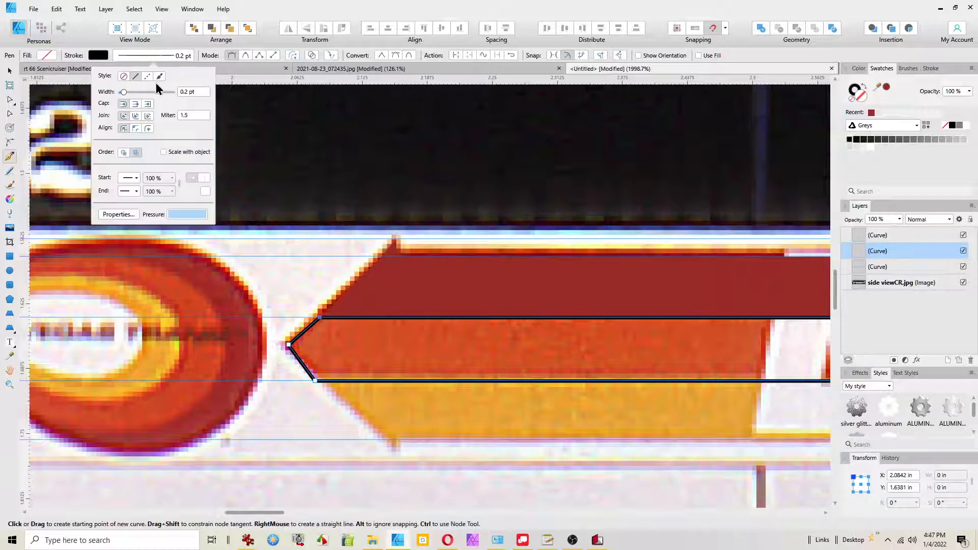
pyautogui.click(123, 76)
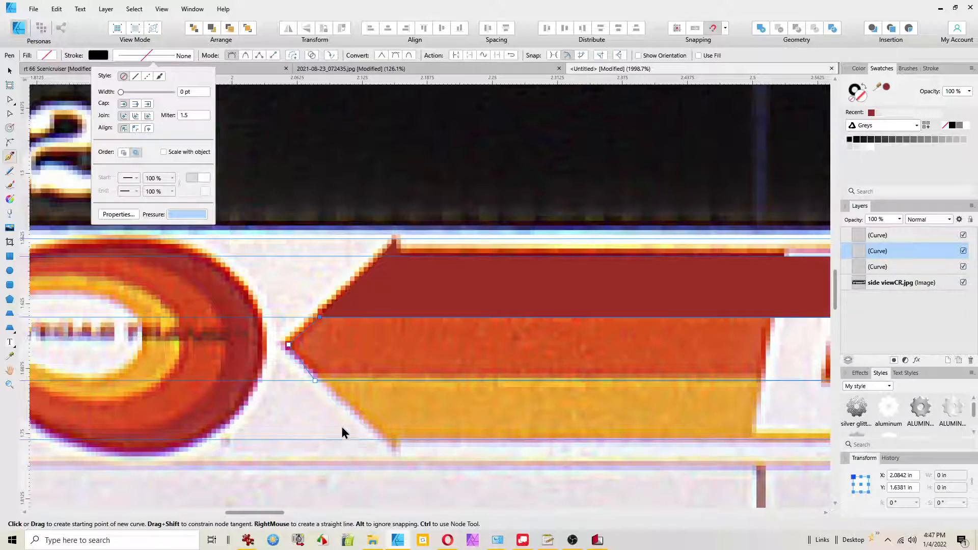
pyautogui.press('Escape')
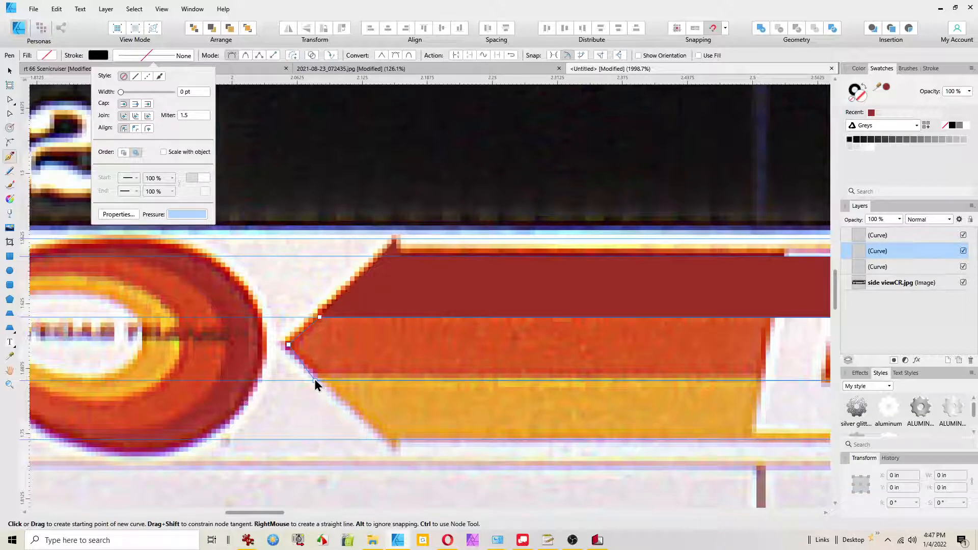
# Step: Reselect the orange stripe's outline for node editing so that its nodes show on the front arrow
pyautogui.press('i')
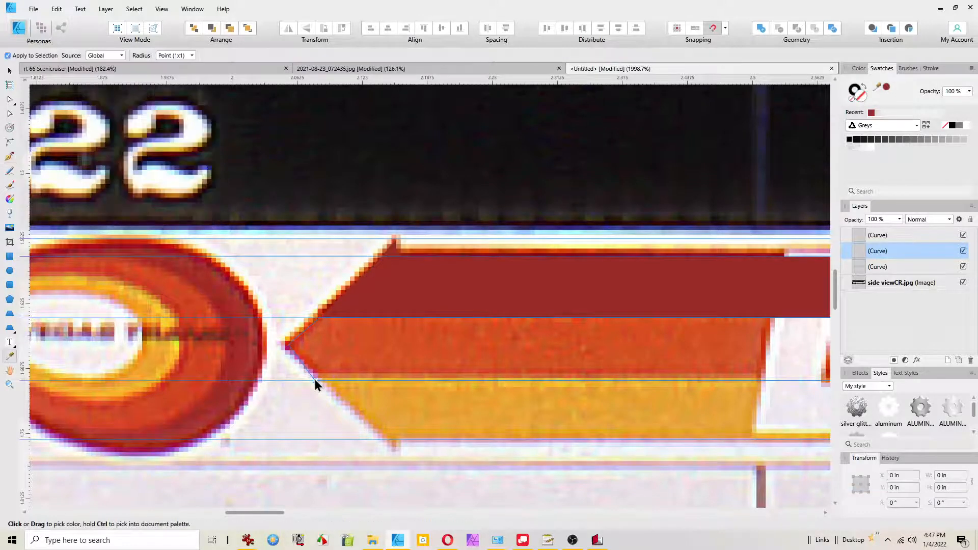
pyautogui.click(314, 414)
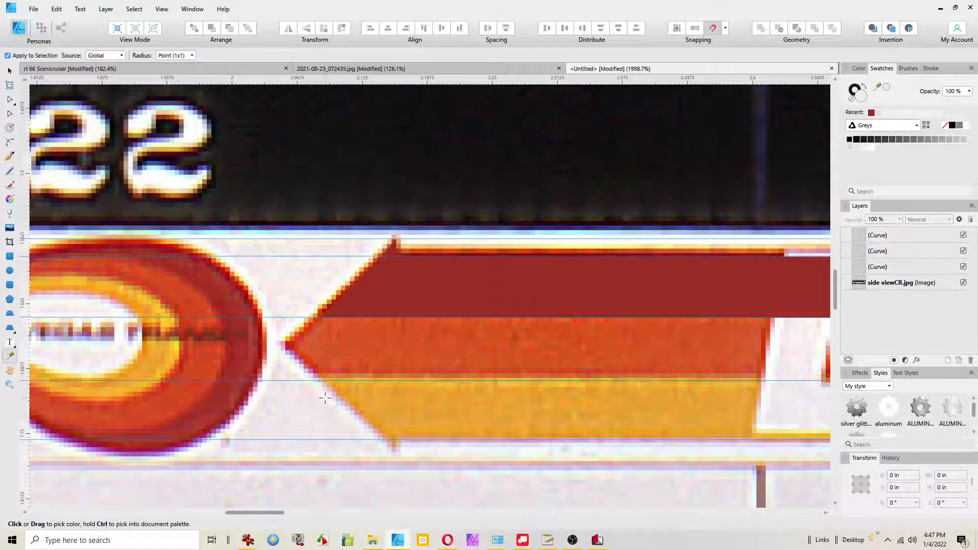
pyautogui.press('a')
pyautogui.click(315, 373)
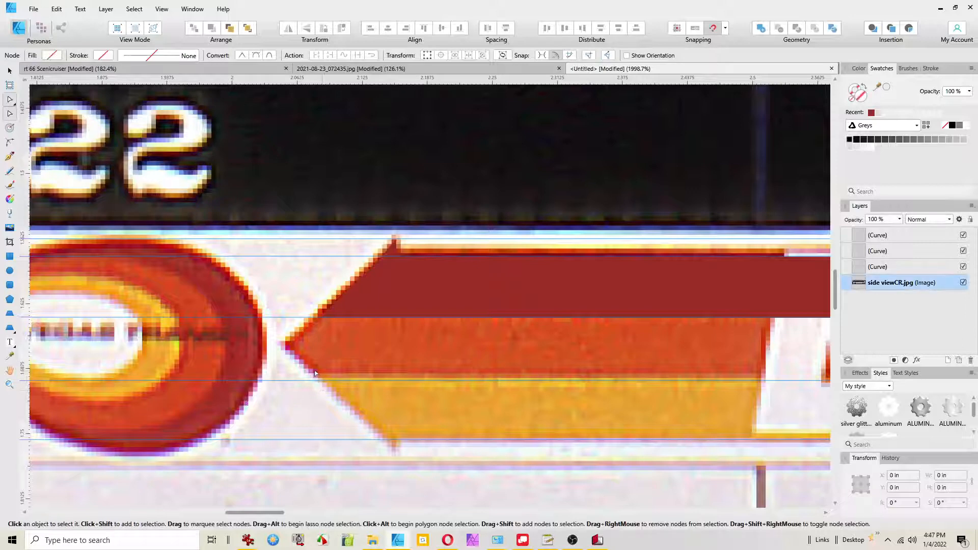
pyautogui.click(884, 267)
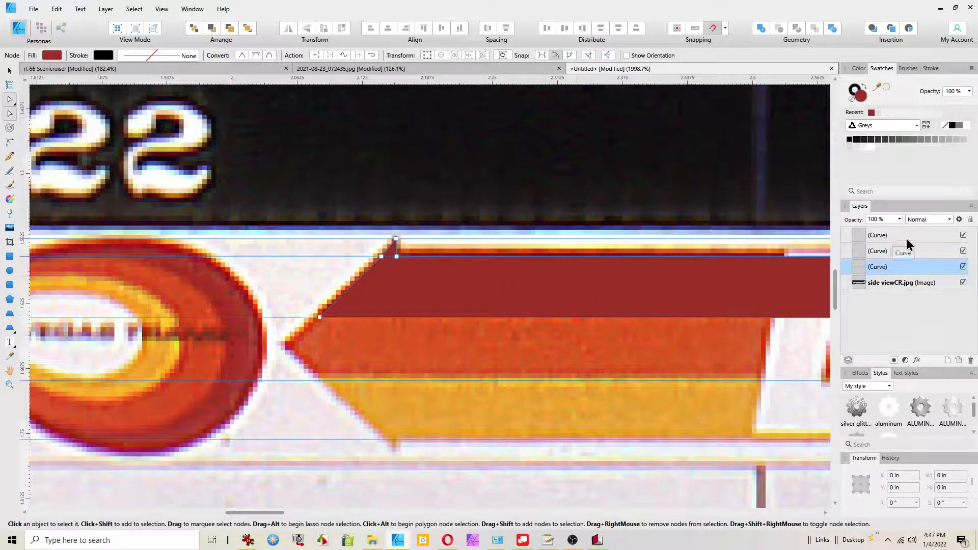
pyautogui.click(907, 242)
pyautogui.click(903, 252)
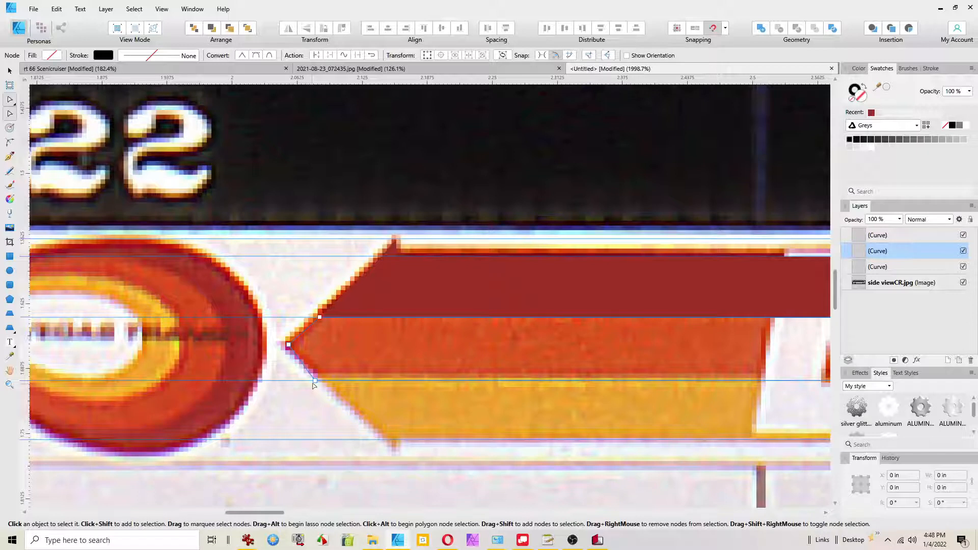
# Step: Start the yellow stripe's outline at the arrow's lower corner and run it up the slanted edge to the orange stripe's lower guide
pyautogui.press('p')
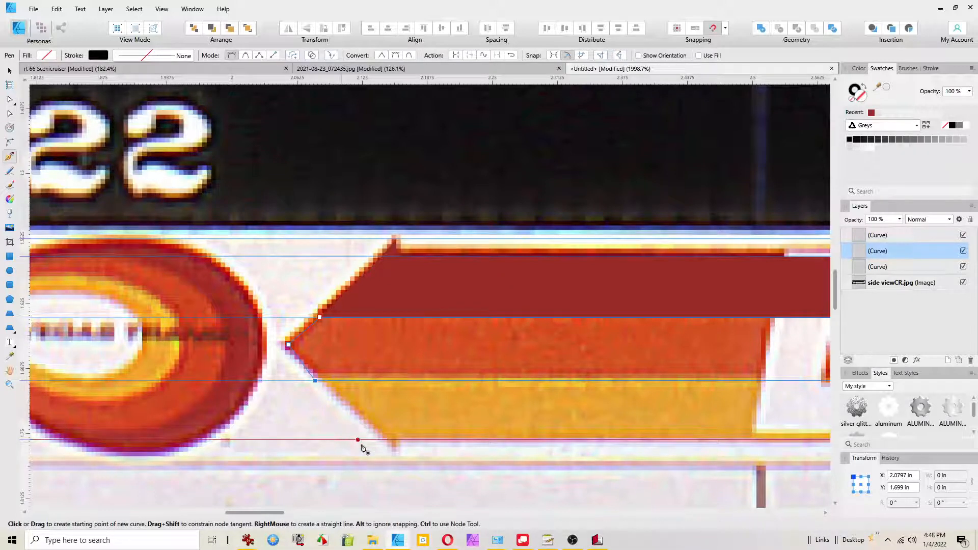
pyautogui.click(393, 451)
pyautogui.click(398, 441)
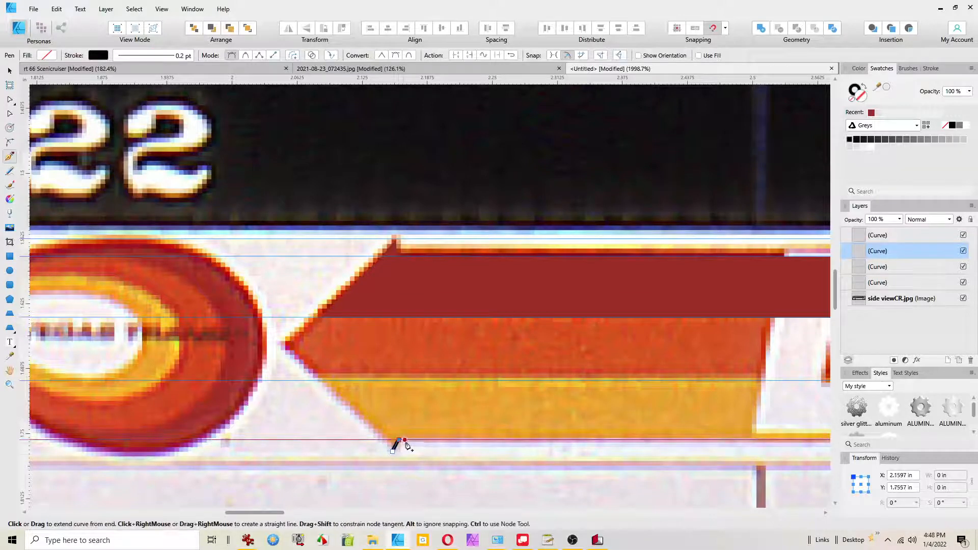
pyautogui.click(319, 381)
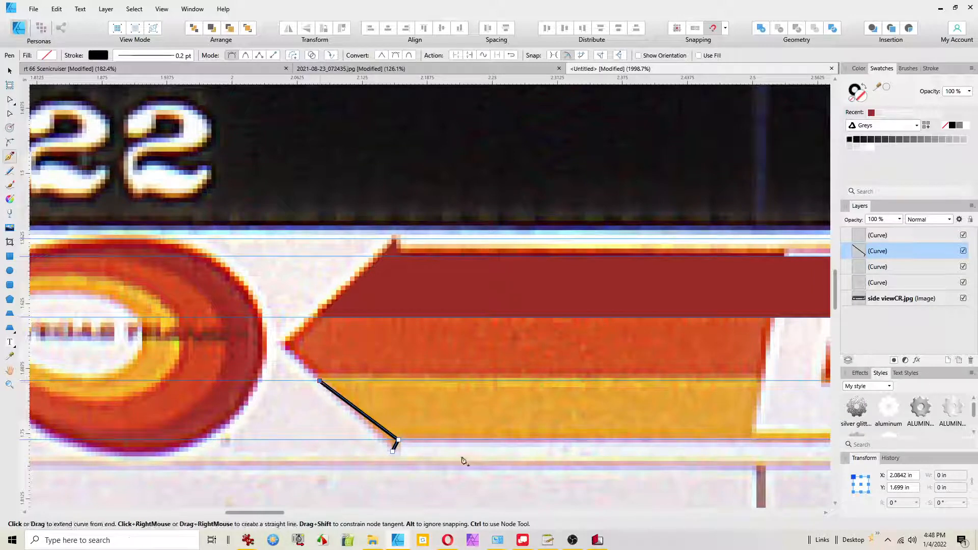
# Step: Extend the yellow stripe's outline along its lower guide to the bus's rear and around the lower rear corner to the roof shape's lower edge
pyautogui.moveTo(445, 415); pyautogui.dragTo(98, 376)
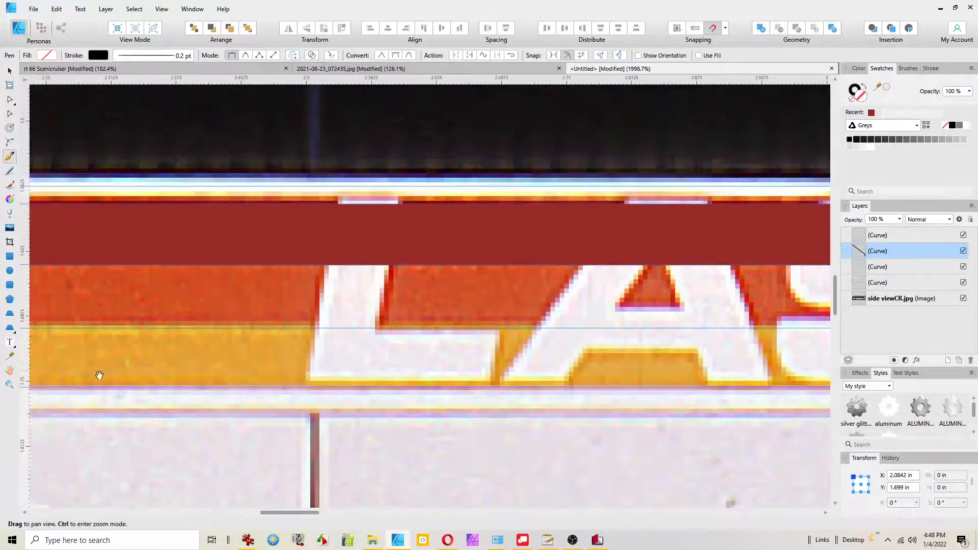
pyautogui.moveTo(628, 377); pyautogui.dragTo(15, 427)
pyautogui.moveTo(676, 426); pyautogui.dragTo(9, 390)
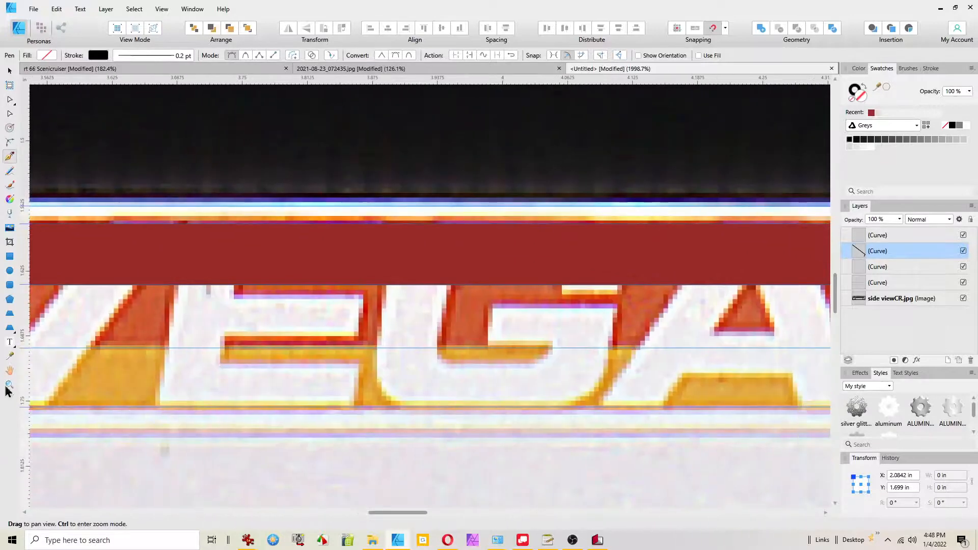
pyautogui.scroll(-5, 615, 398)
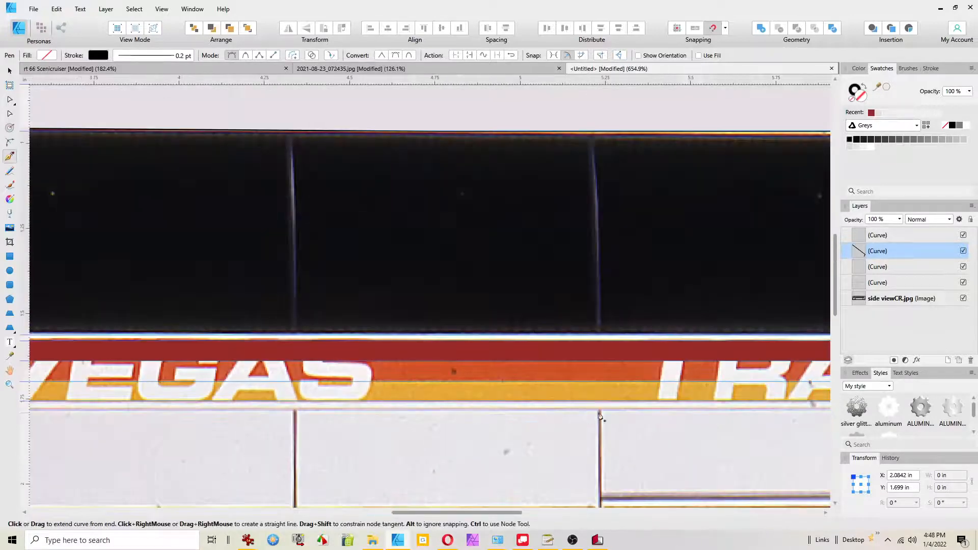
pyautogui.moveTo(702, 392); pyautogui.dragTo(4, 342)
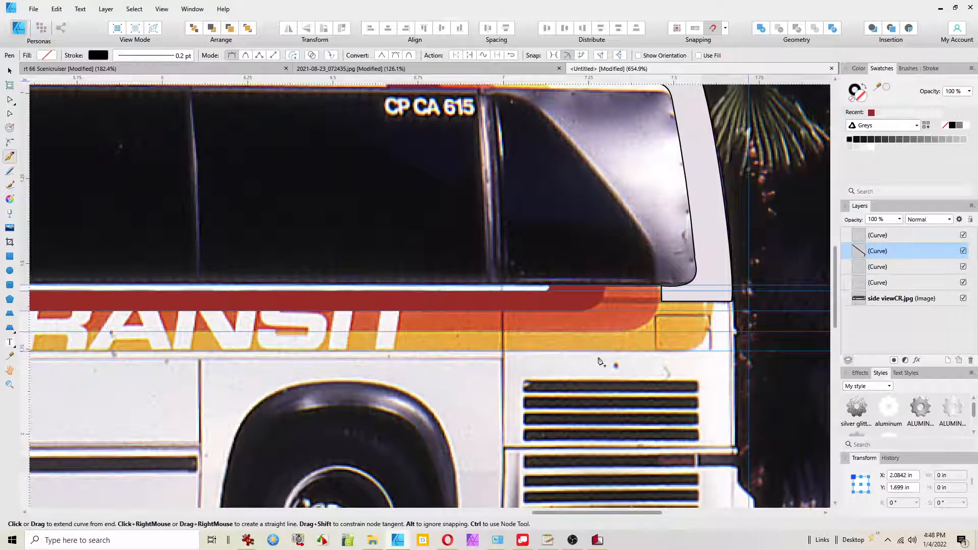
pyautogui.scroll(1, 631, 364)
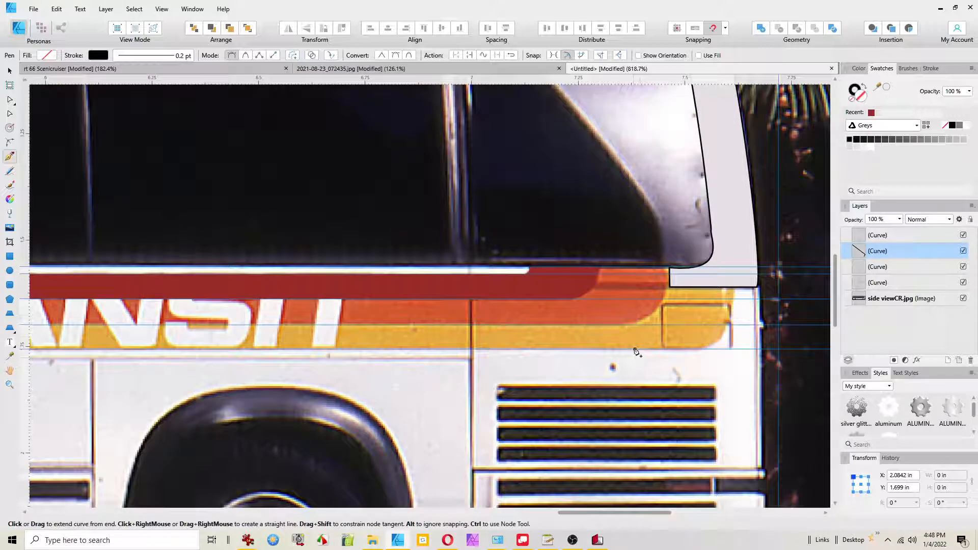
pyautogui.click(696, 349)
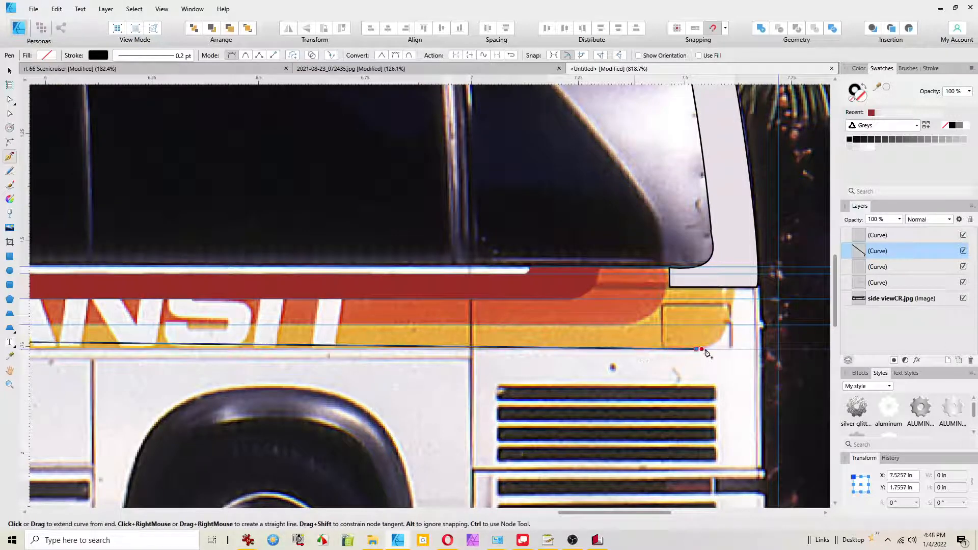
pyautogui.click(728, 325)
pyautogui.click(734, 287)
# Step: Hide the roof shape so the photo's yellow stripe tail beneath it can be traced
pyautogui.scroll(5, 671, 289)
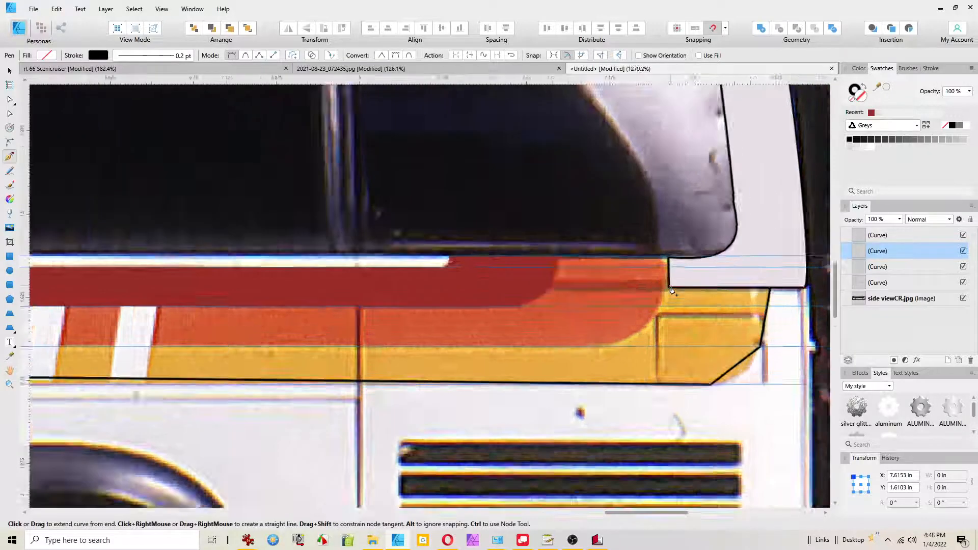
pyautogui.click(671, 289)
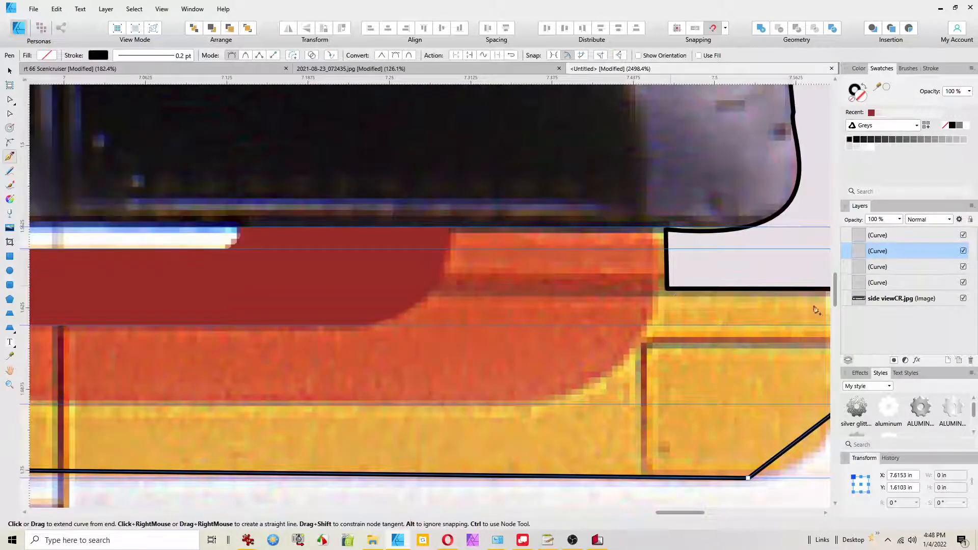
pyautogui.click(963, 267)
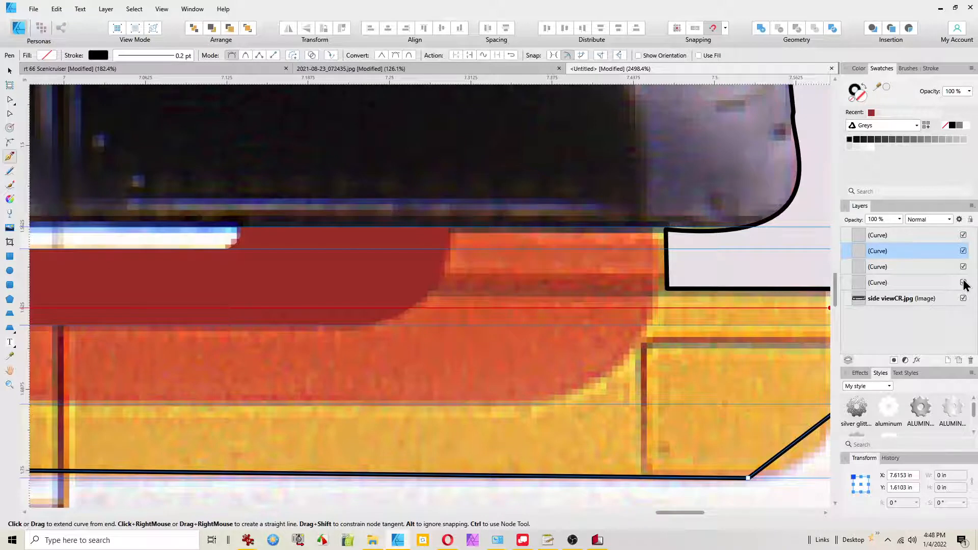
pyautogui.click(964, 282)
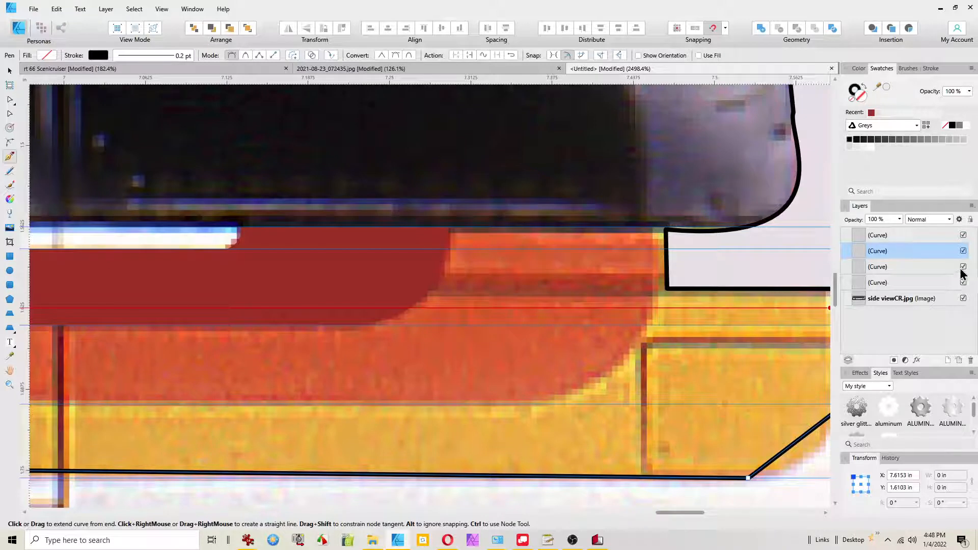
pyautogui.click(963, 236)
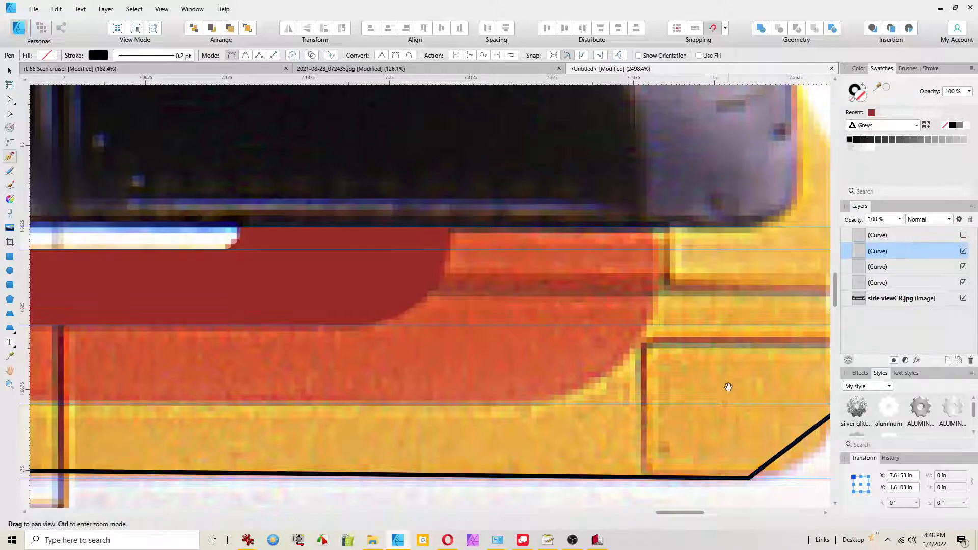
# Step: Trace the yellow tail up to its tip, back beneath the rear window and down the orange stripe's rear edge to its lower guide
pyautogui.moveTo(720, 389); pyautogui.dragTo(424, 415)
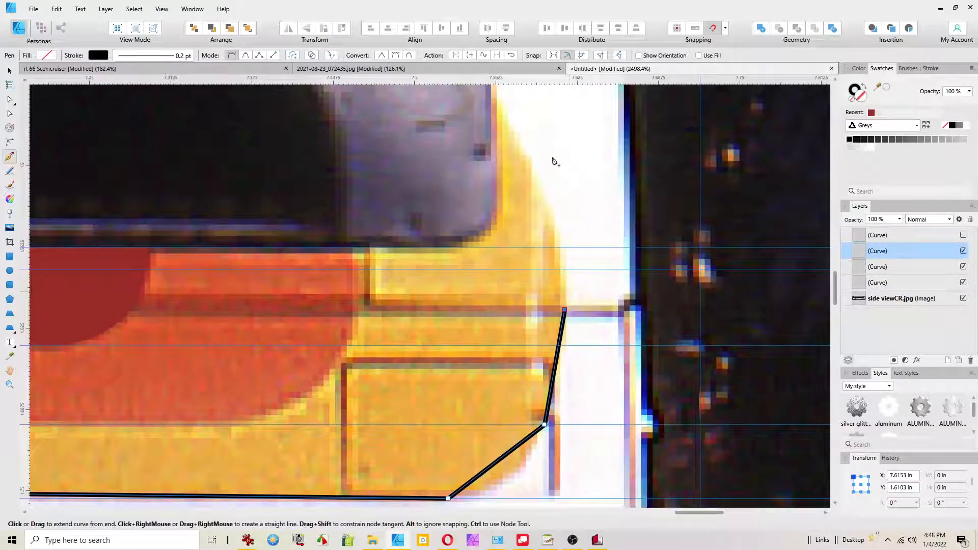
pyautogui.click(492, 95)
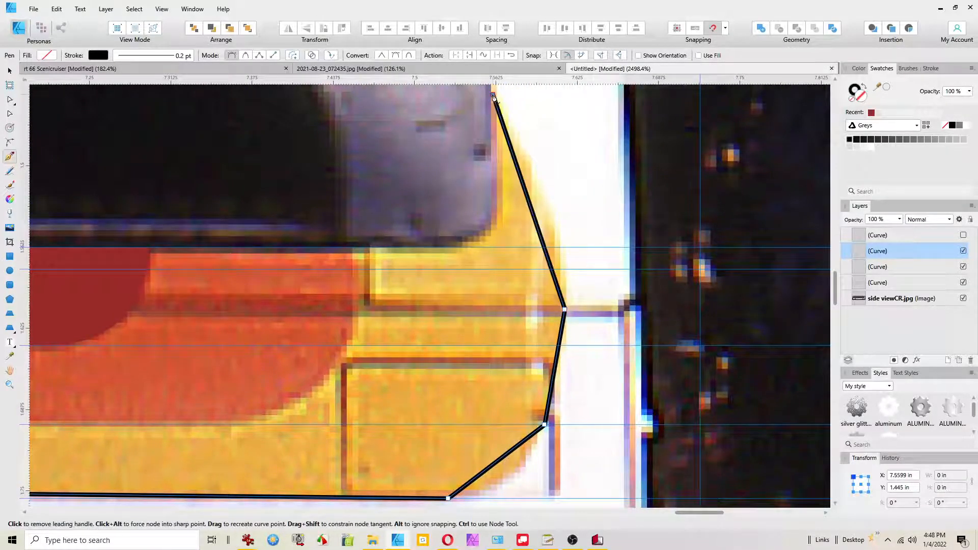
pyautogui.click(455, 248)
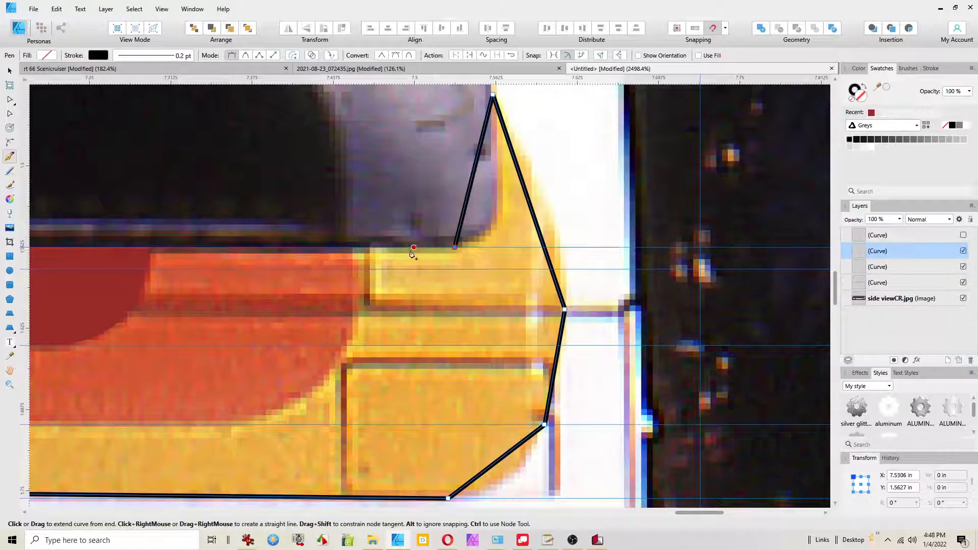
pyautogui.click(357, 247)
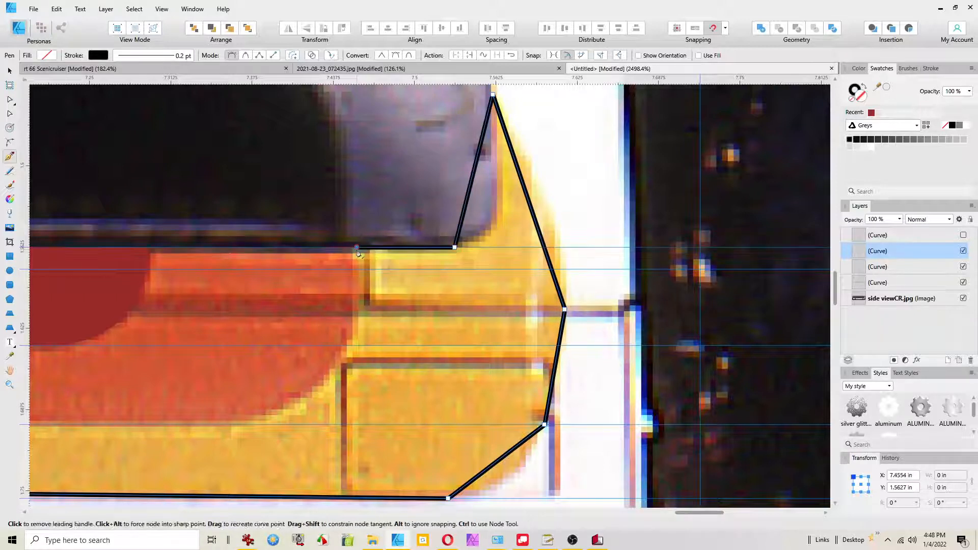
pyautogui.click(350, 347)
pyautogui.press('Escape')
pyautogui.moveTo(162, 439); pyautogui.dragTo(640, 353)
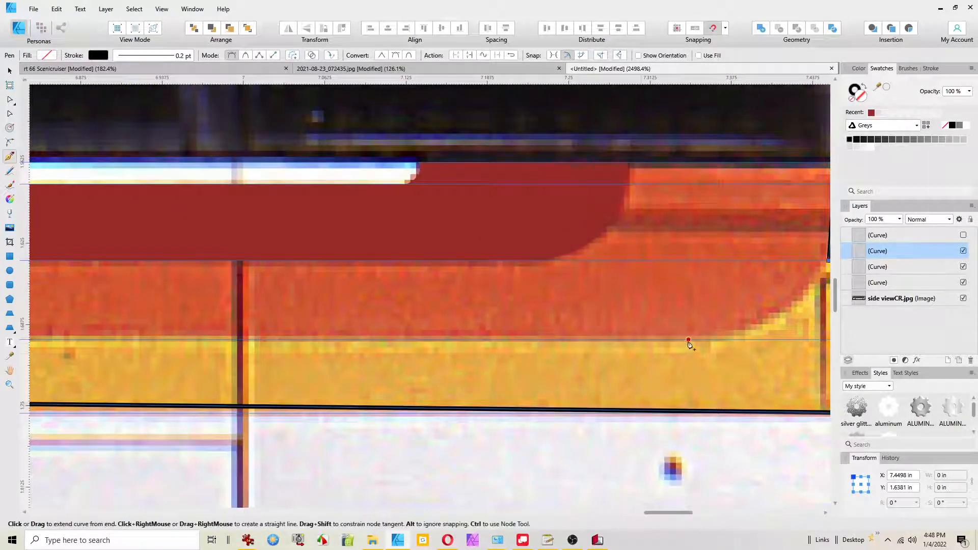
pyautogui.click(723, 339)
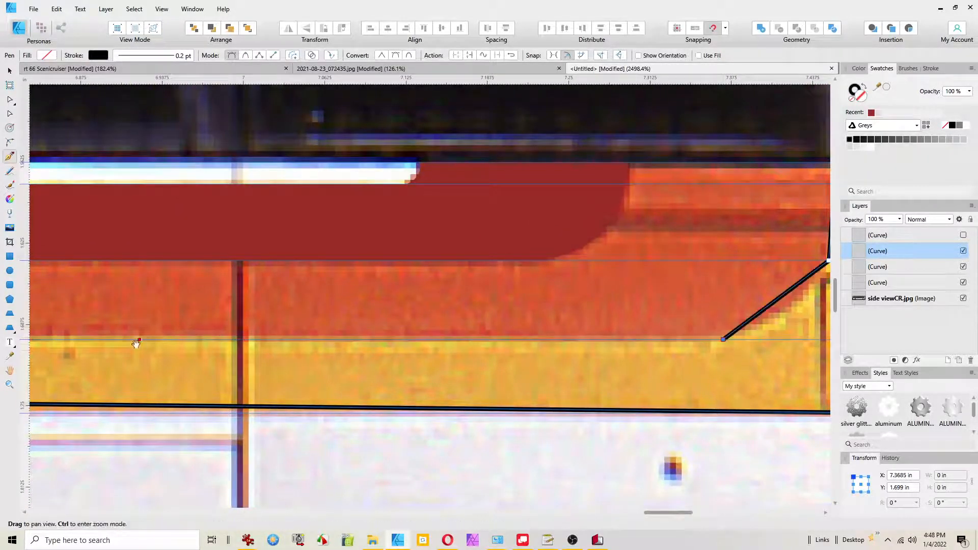
# Step: Close the yellow stripe's outline at its starting node on the front arrow's lower corner
pyautogui.moveTo(76, 357); pyautogui.dragTo(953, 333)
pyautogui.scroll(-8, 337, 347)
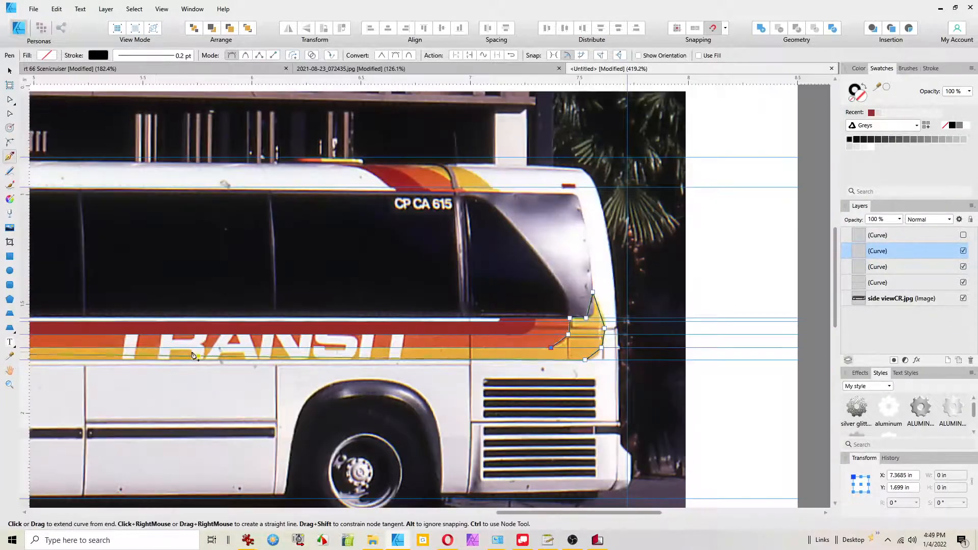
pyautogui.moveTo(143, 346); pyautogui.dragTo(975, 338)
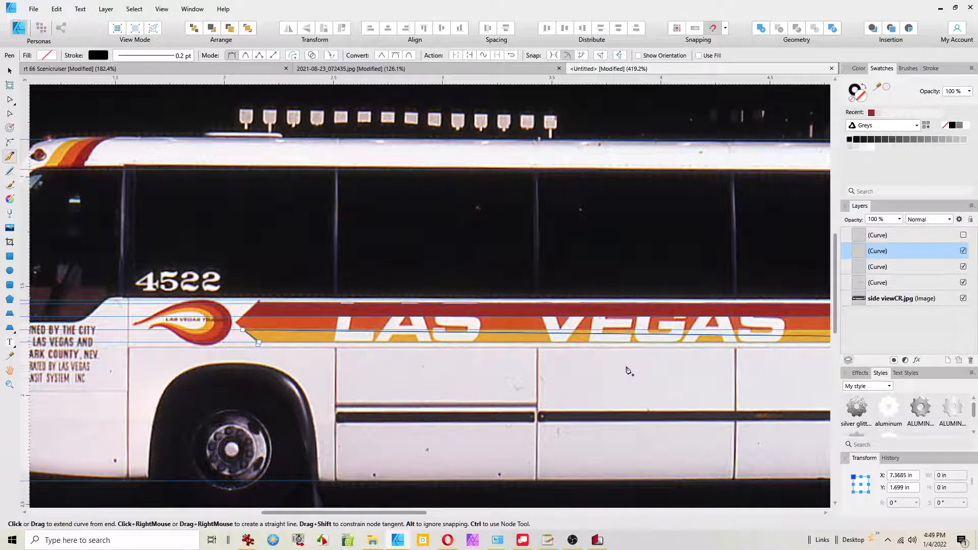
pyautogui.moveTo(630, 371); pyautogui.dragTo(39, 358)
pyautogui.moveTo(671, 336); pyautogui.dragTo(955, 321)
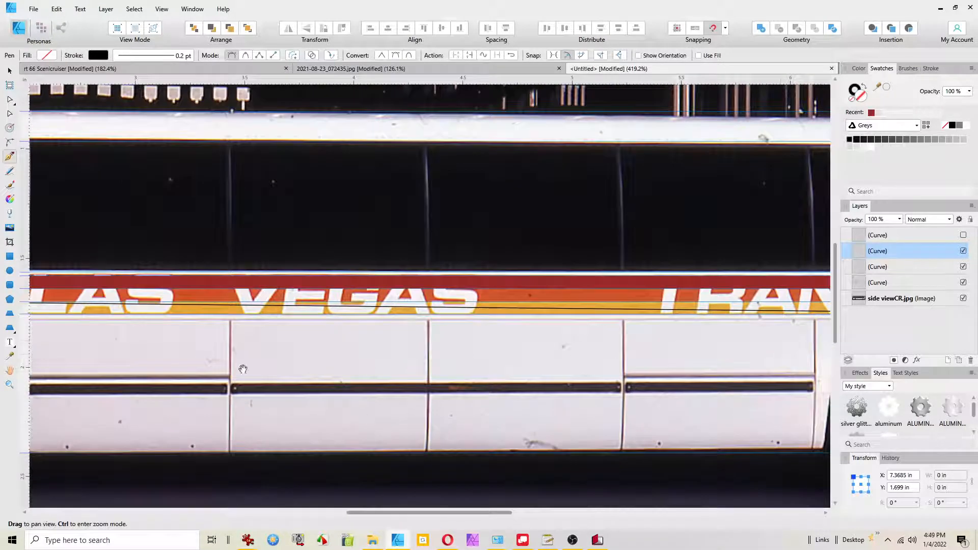
pyautogui.moveTo(165, 354); pyautogui.dragTo(470, 416)
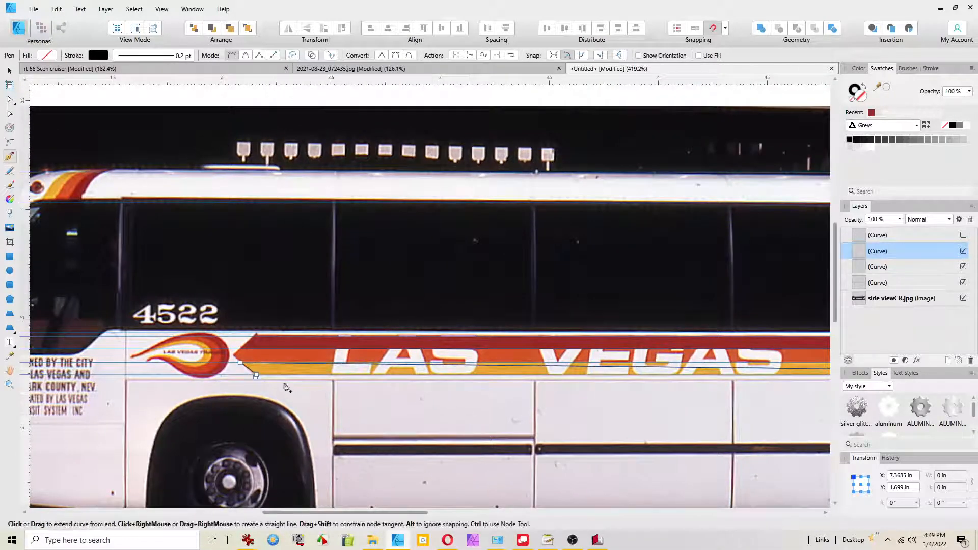
pyautogui.scroll(5, 274, 373)
pyautogui.click(221, 393)
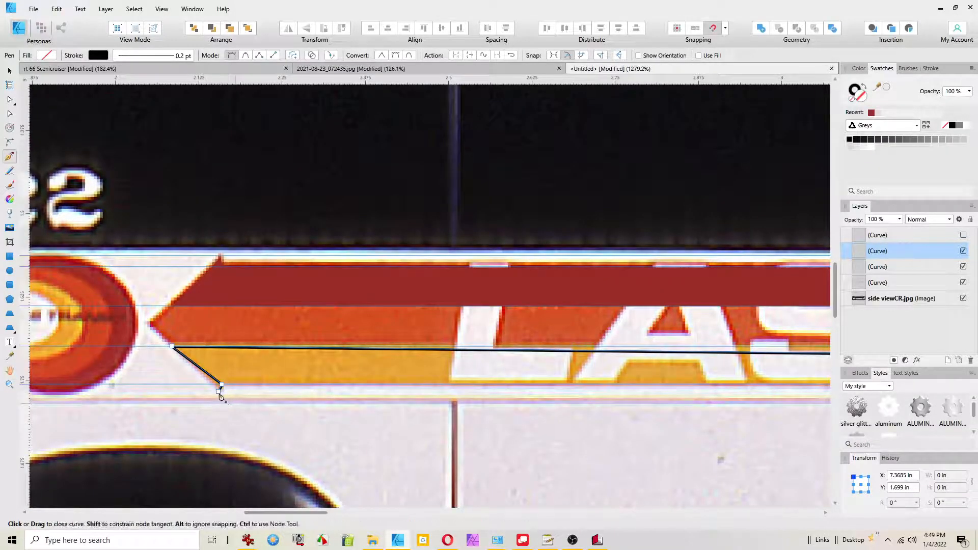
pyautogui.click(220, 394)
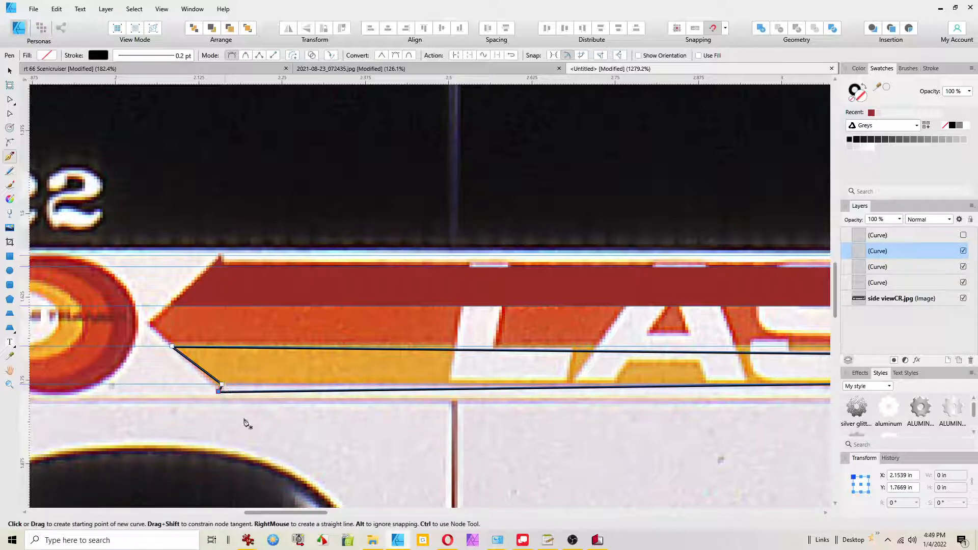
# Step: Rearrange the yellow outline's front nodes so its long edges follow the two guides and its lower corner matches the arrow
pyautogui.press('a')
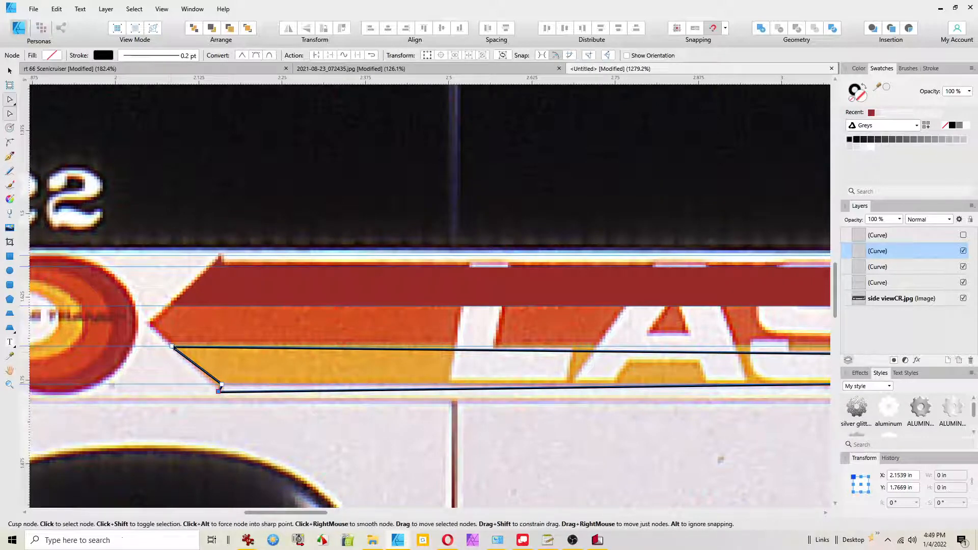
pyautogui.moveTo(173, 347); pyautogui.dragTo(163, 386)
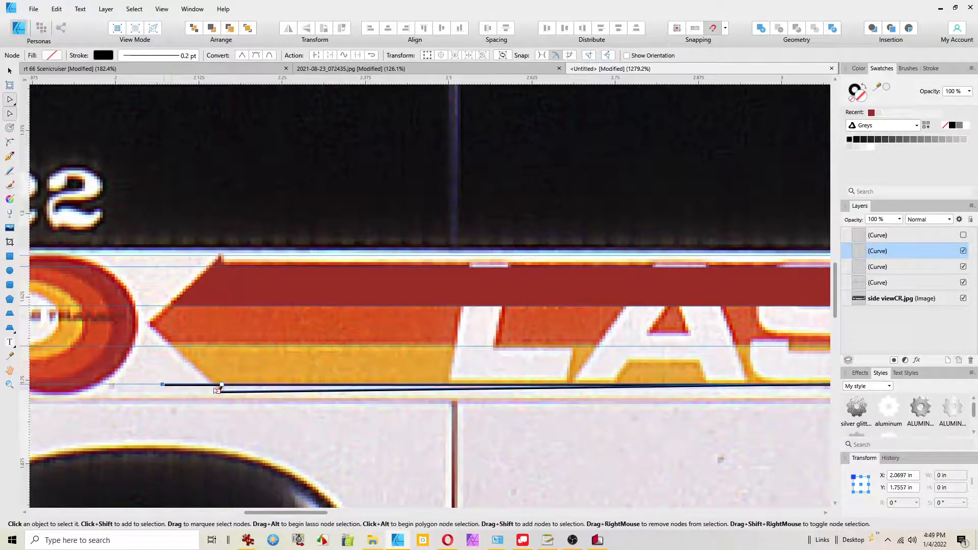
pyautogui.moveTo(218, 391); pyautogui.dragTo(173, 346)
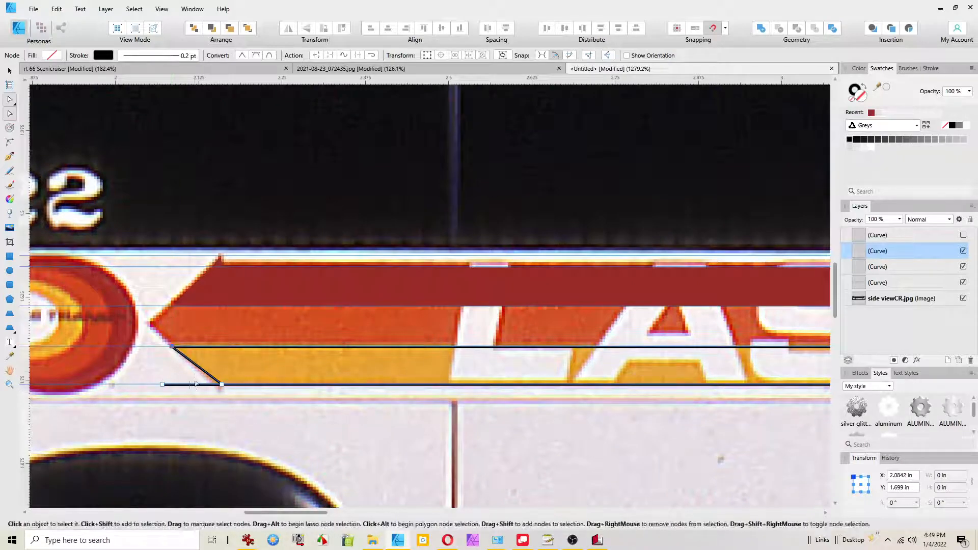
pyautogui.moveTo(166, 387); pyautogui.dragTo(221, 392)
pyautogui.click(216, 392)
# Step: Add a node to the yellow tail's inner edge, fit it to the rear window's lower corner and bow the tail's upper outer edge
pyautogui.press('space')
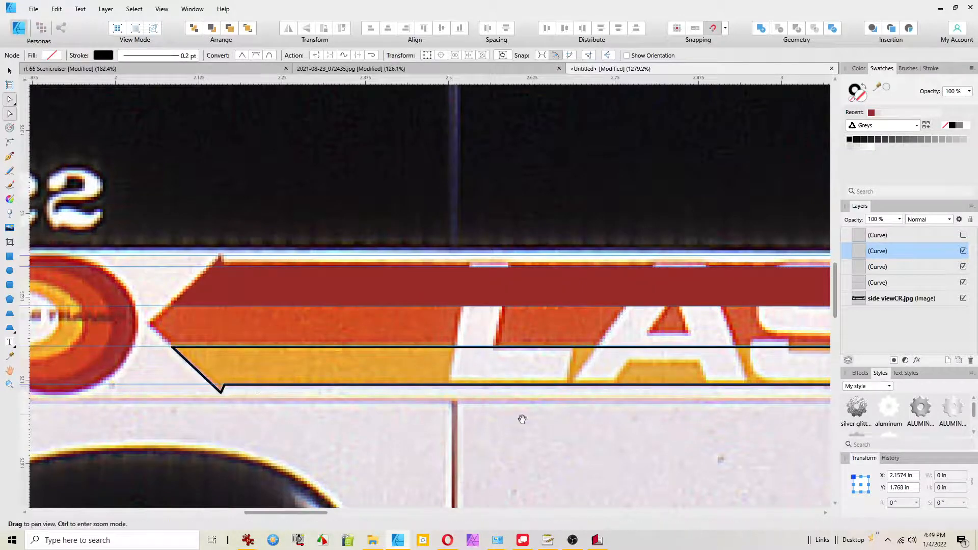
pyautogui.moveTo(576, 445); pyautogui.dragTo(2, 369)
pyautogui.scroll(-7, 764, 372)
pyautogui.press('space')
pyautogui.moveTo(787, 394); pyautogui.dragTo(2, 388)
pyautogui.scroll(5, 389, 392)
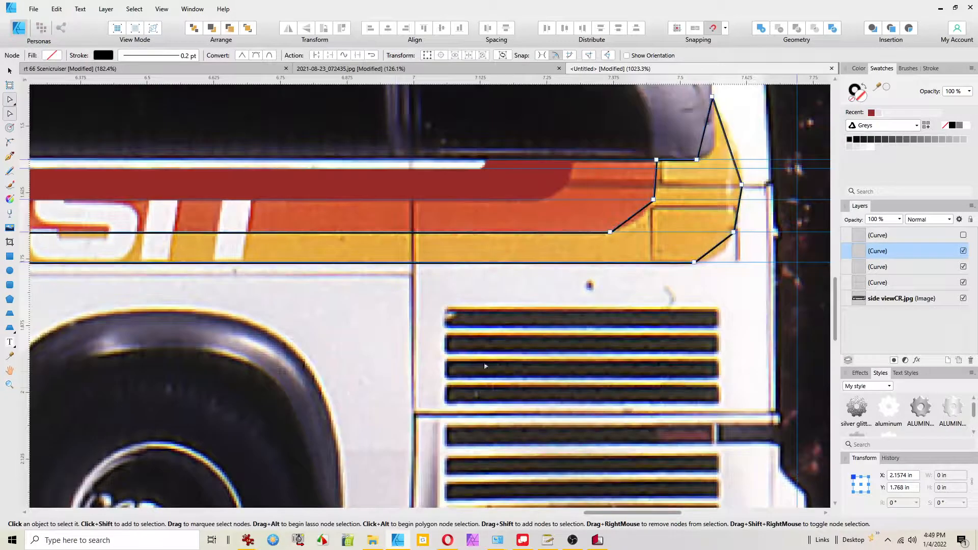
pyautogui.press('space')
pyautogui.moveTo(642, 299); pyautogui.dragTo(437, 418)
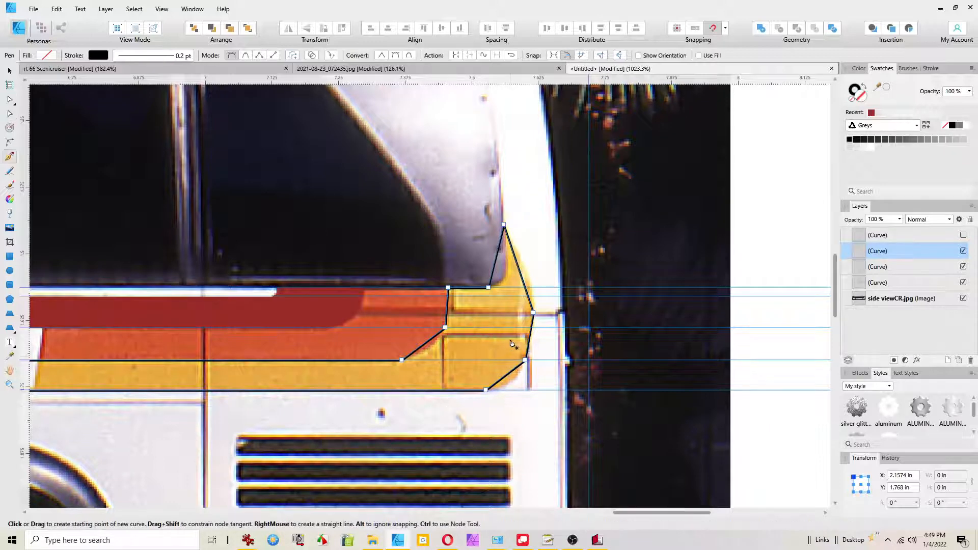
pyautogui.click(495, 262)
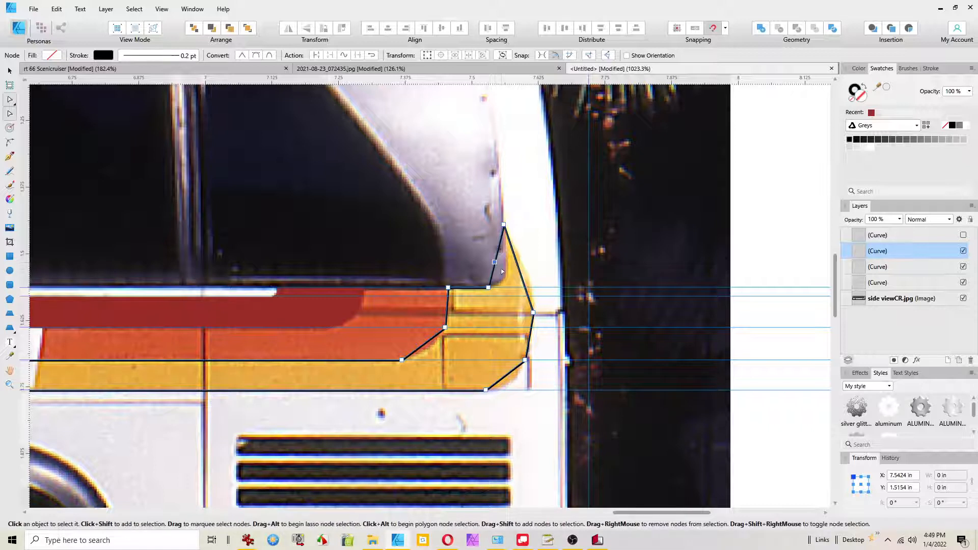
pyautogui.moveTo(494, 262); pyautogui.dragTo(530, 281)
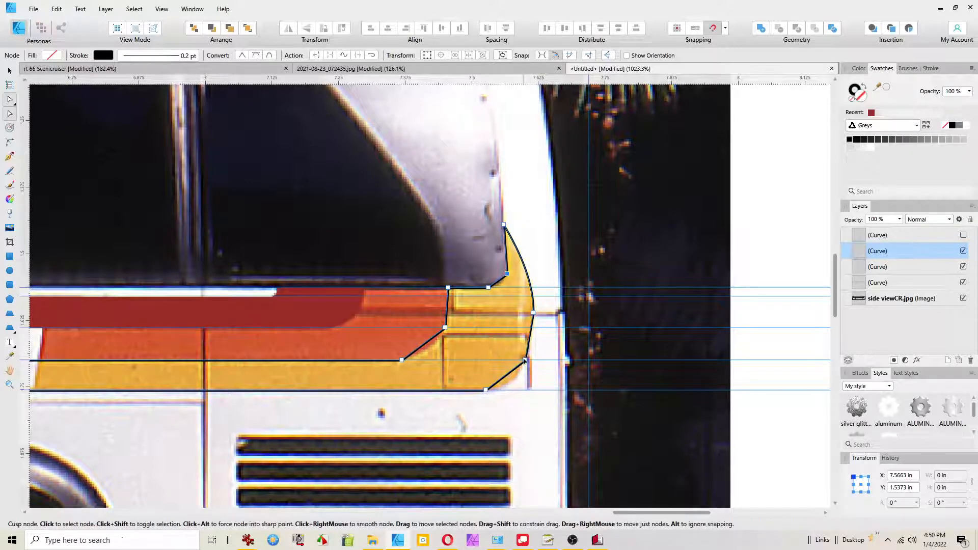
# Step: Round the yellow tail's lower rear corner to match the photo and delete the node midway up its outer edge
pyautogui.moveTo(526, 361); pyautogui.dragTo(526, 365)
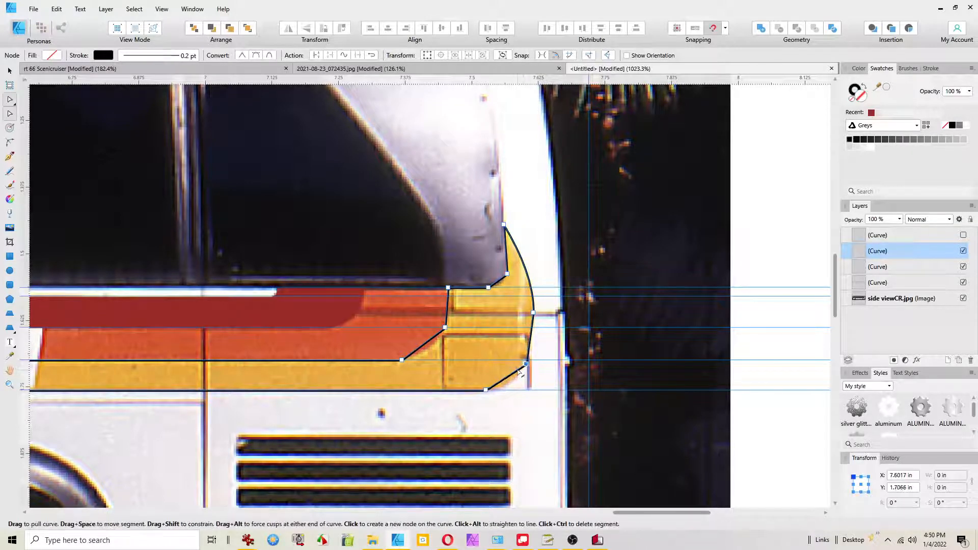
pyautogui.click(508, 376)
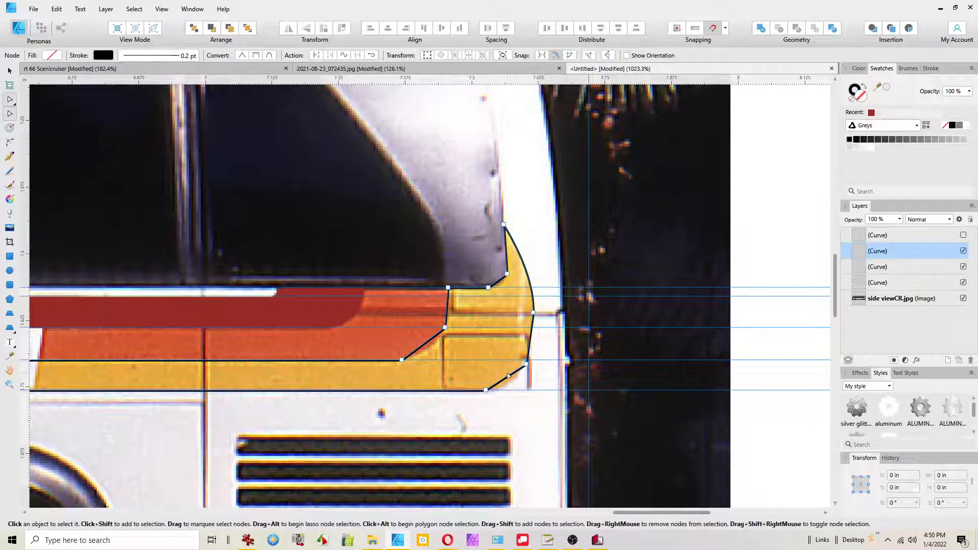
pyautogui.moveTo(508, 376); pyautogui.dragTo(513, 386)
pyautogui.click(532, 312)
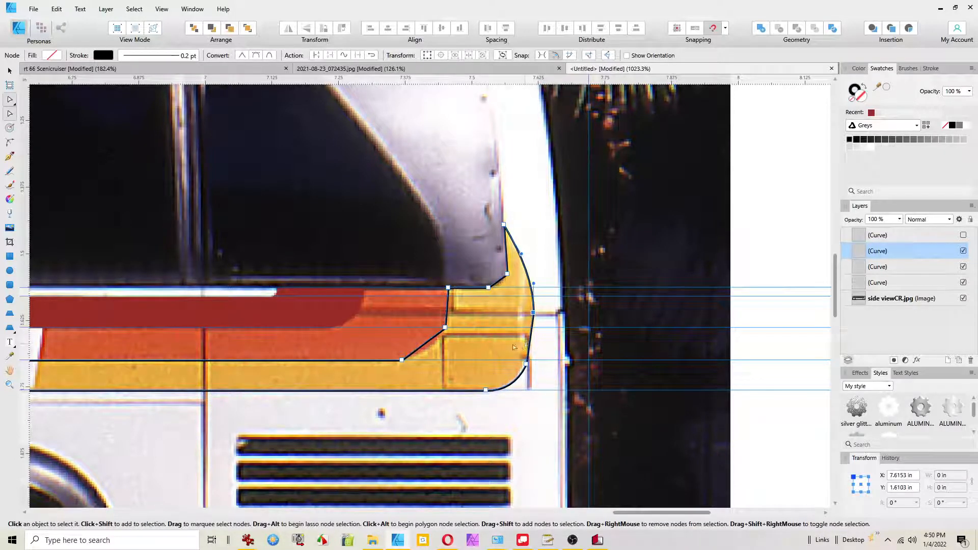
pyautogui.press('Delete')
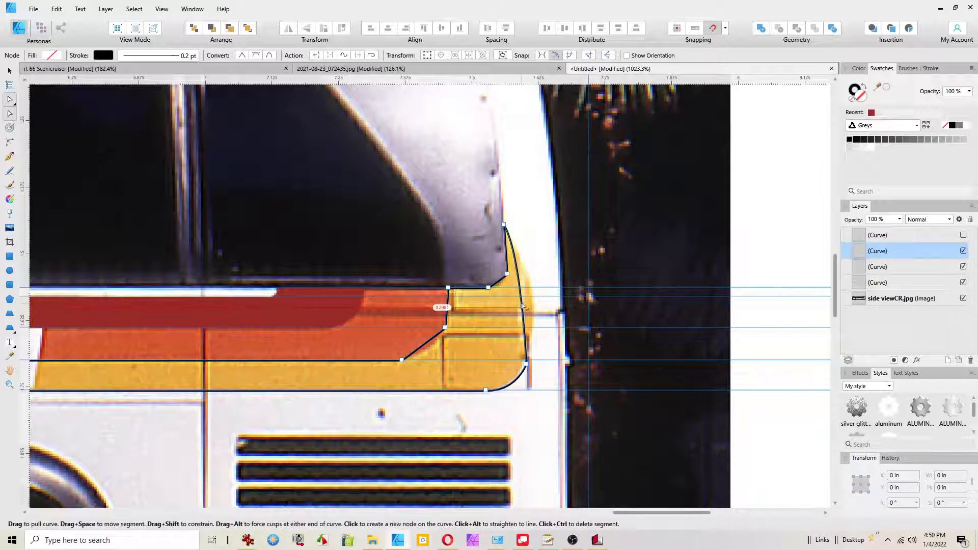
# Step: Delete the node at the yellow tail's lower rear corner and reshape its outer edge into one smooth curve matching the photo
pyautogui.moveTo(522, 306); pyautogui.dragTo(533, 305)
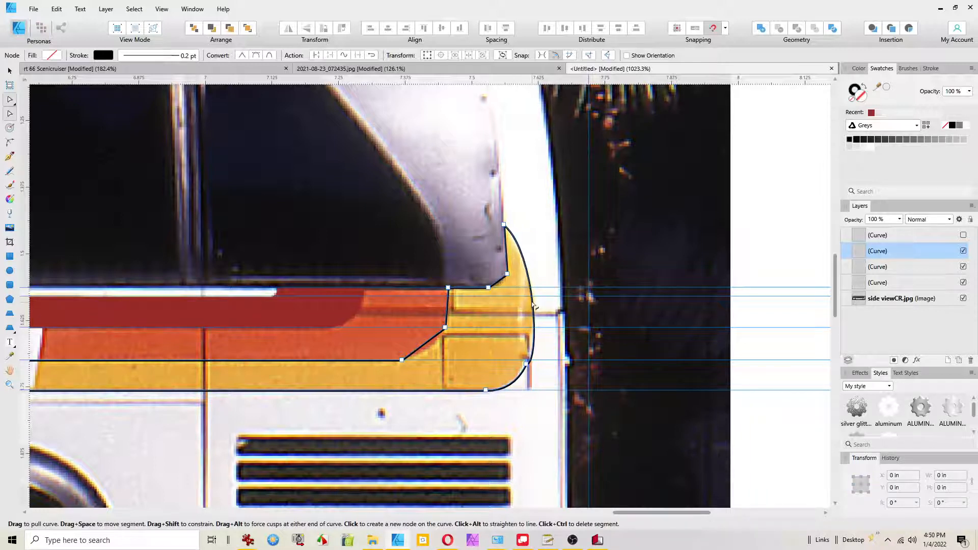
pyautogui.click(525, 365)
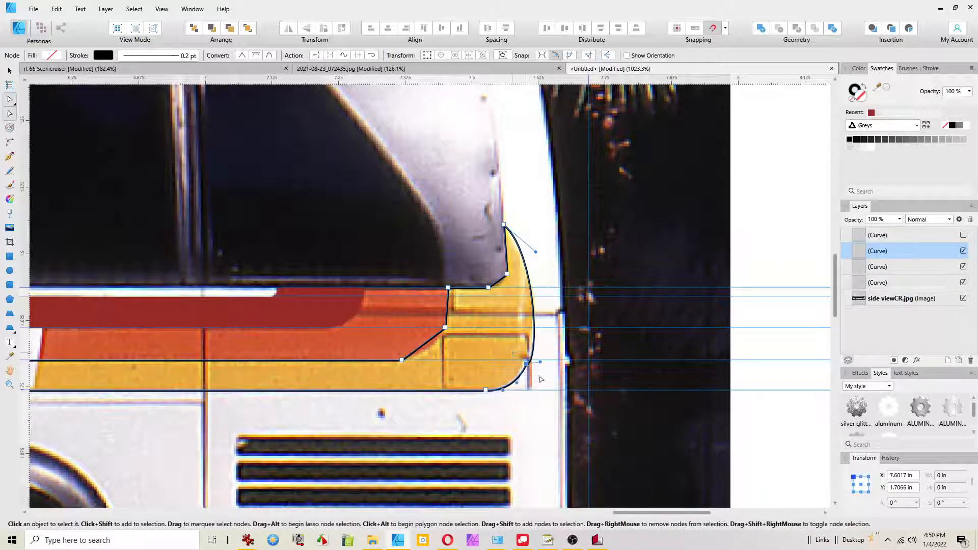
pyautogui.press('Delete')
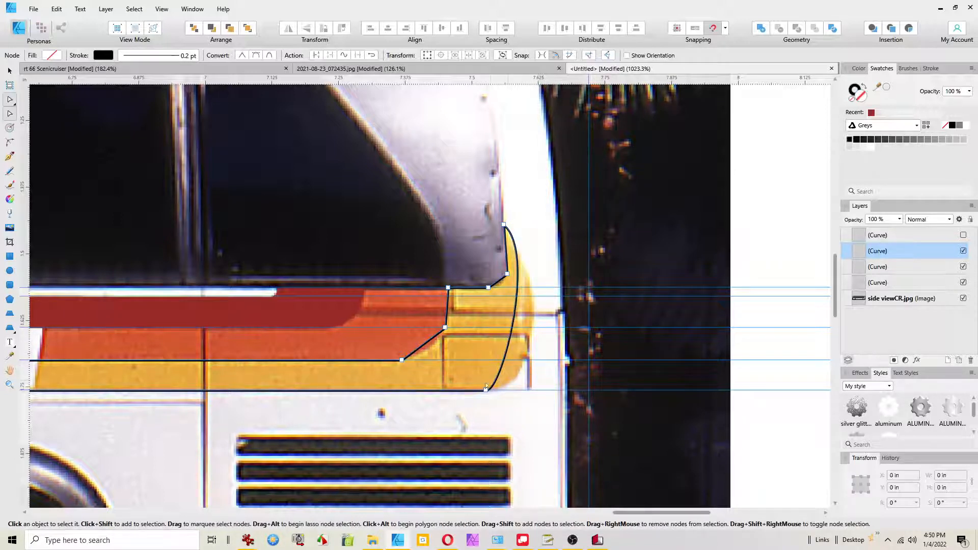
pyautogui.click(486, 390)
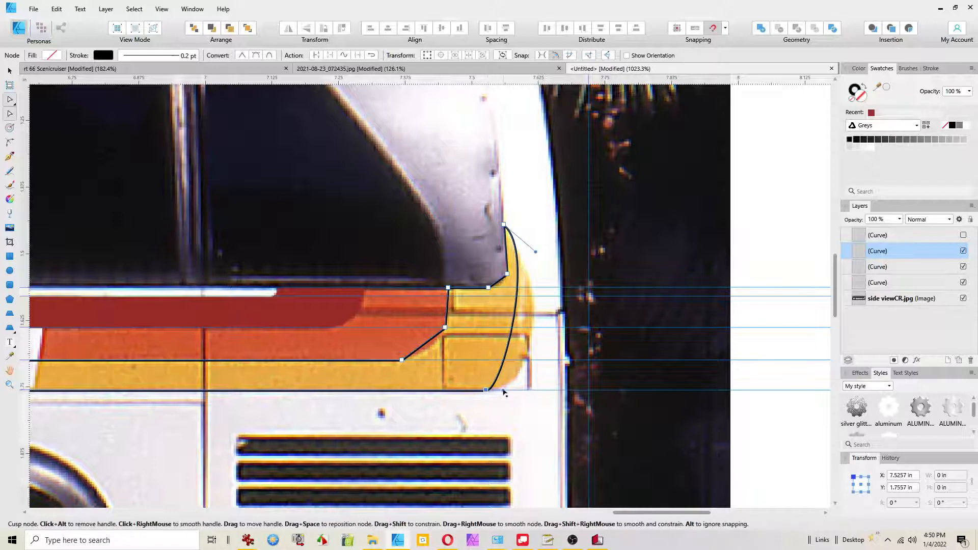
pyautogui.moveTo(503, 391); pyautogui.dragTo(548, 390)
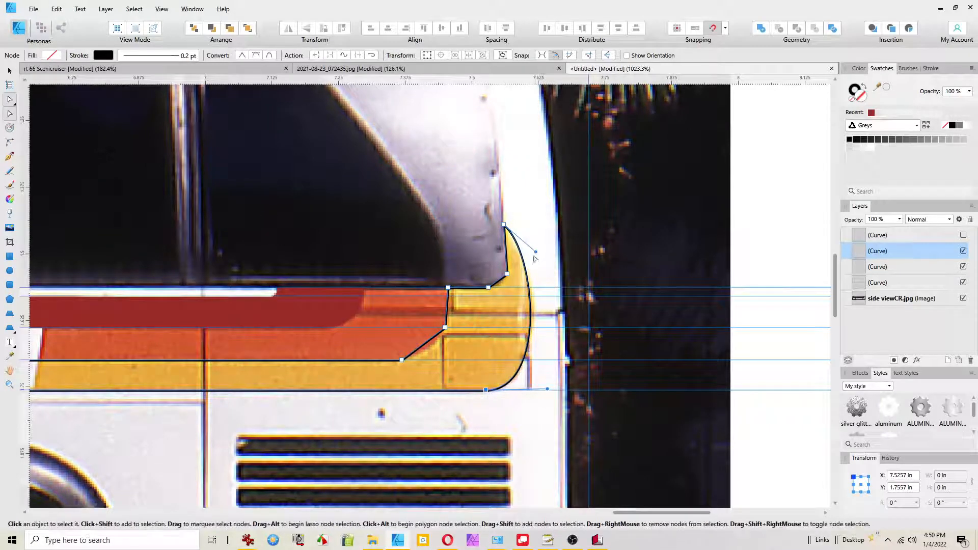
pyautogui.moveTo(538, 254); pyautogui.dragTo(542, 266)
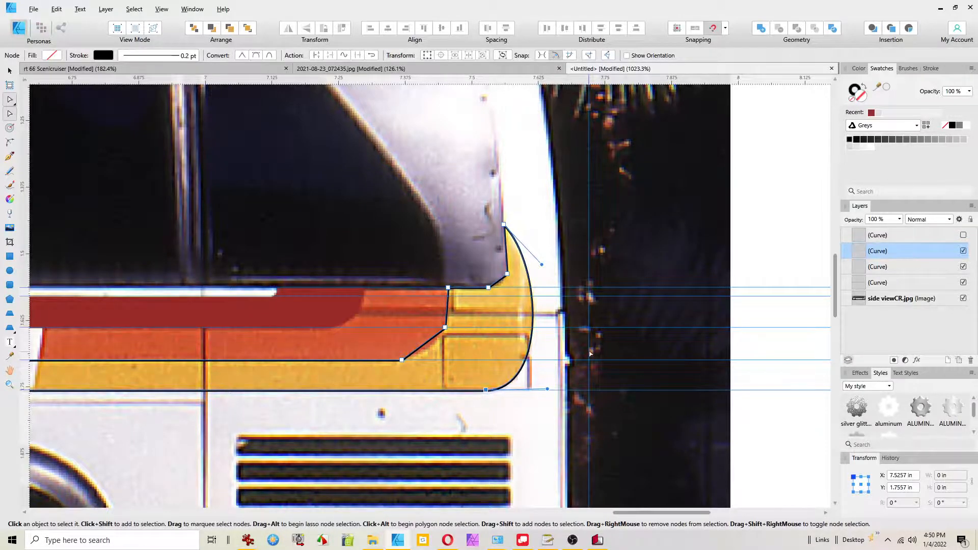
# Step: In outline view, snap the three rear corner nodes of the yellow and orange outlines together so their shared edges coincide
pyautogui.scroll(-5, 590, 353)
pyautogui.scroll(3, 590, 353)
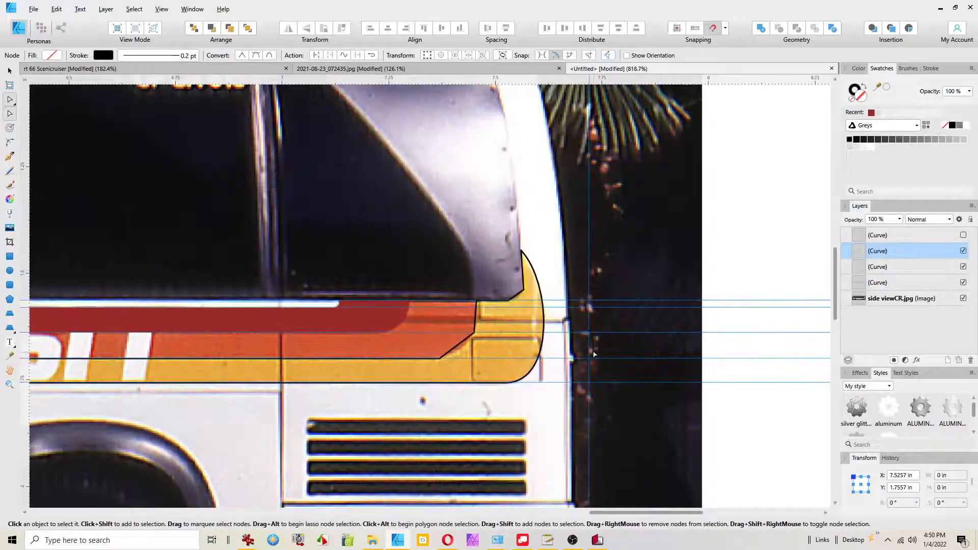
pyautogui.scroll(5, 463, 312)
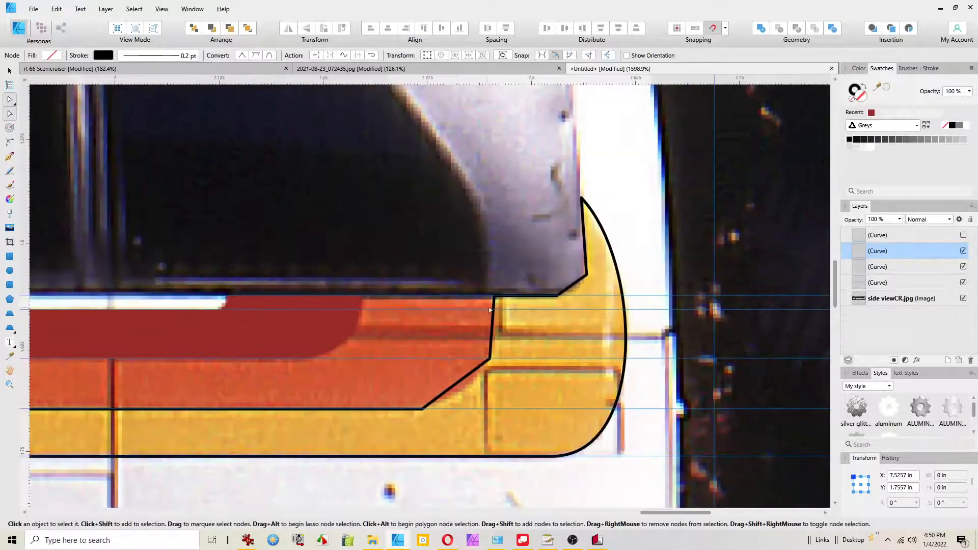
pyautogui.click(153, 28)
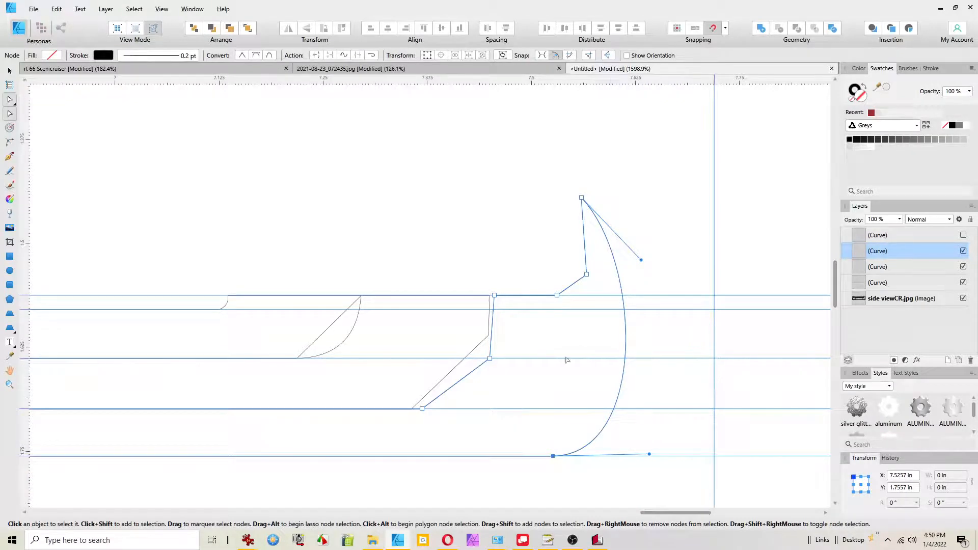
pyautogui.keyDown('shift'); pyautogui.click(491, 317); pyautogui.keyUp('shift')
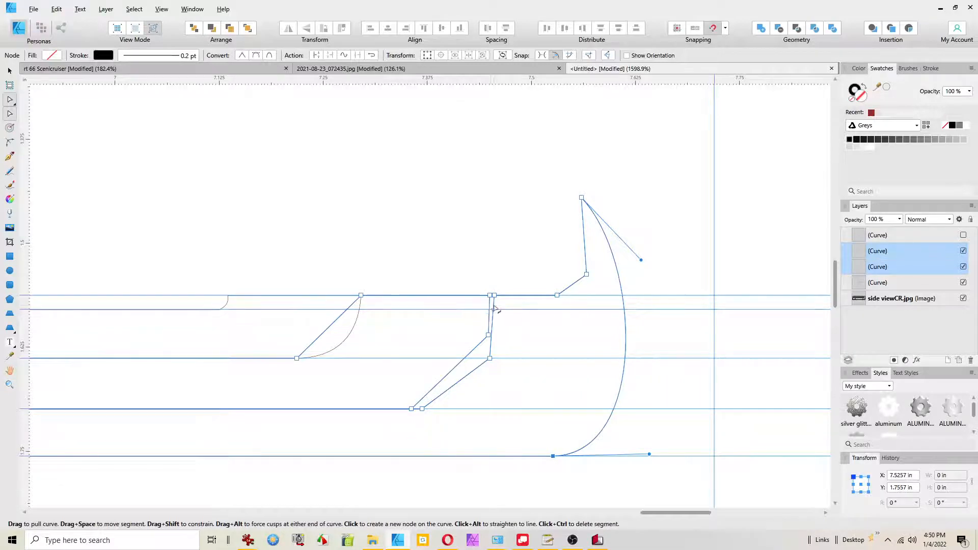
pyautogui.scroll(2, 497, 307)
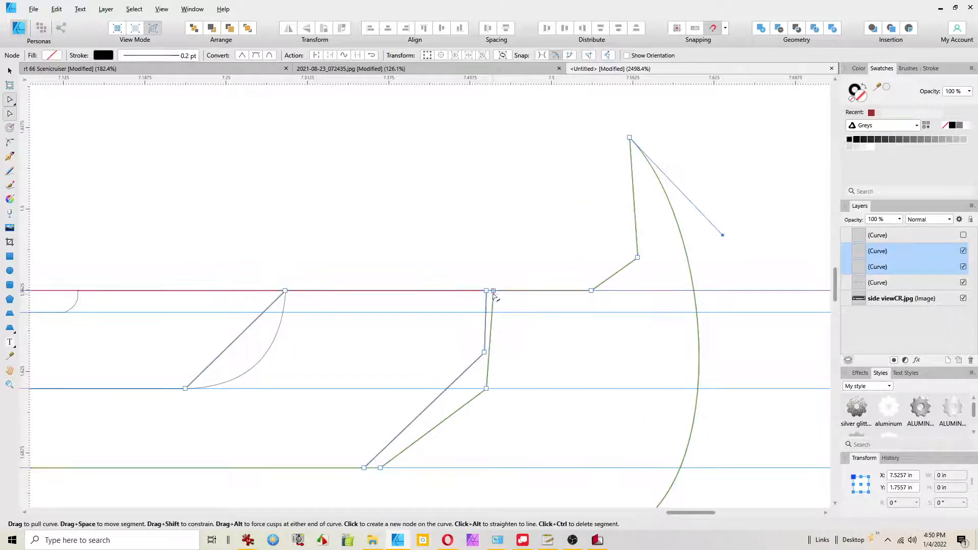
pyautogui.moveTo(493, 291); pyautogui.dragTo(487, 291)
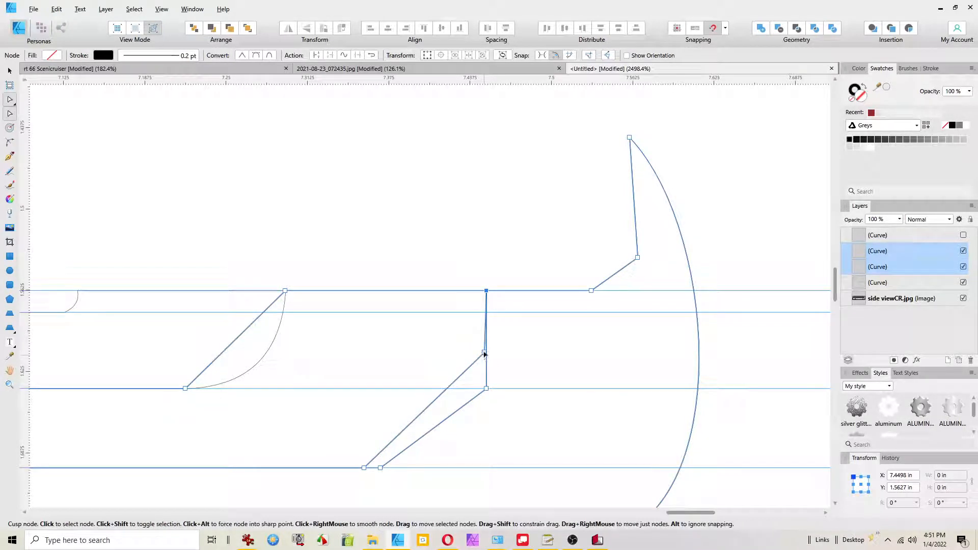
pyautogui.moveTo(484, 352); pyautogui.dragTo(486, 388)
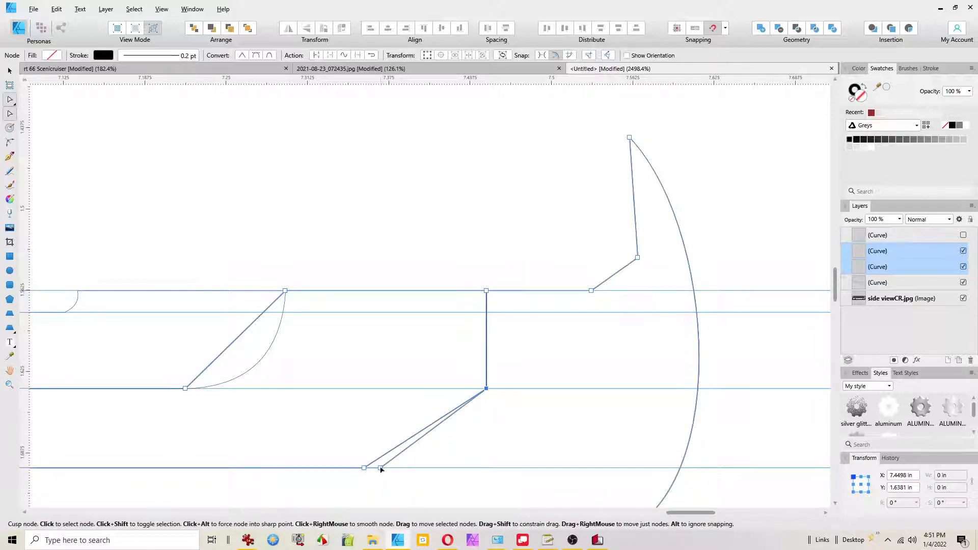
pyautogui.moveTo(380, 468); pyautogui.dragTo(364, 470)
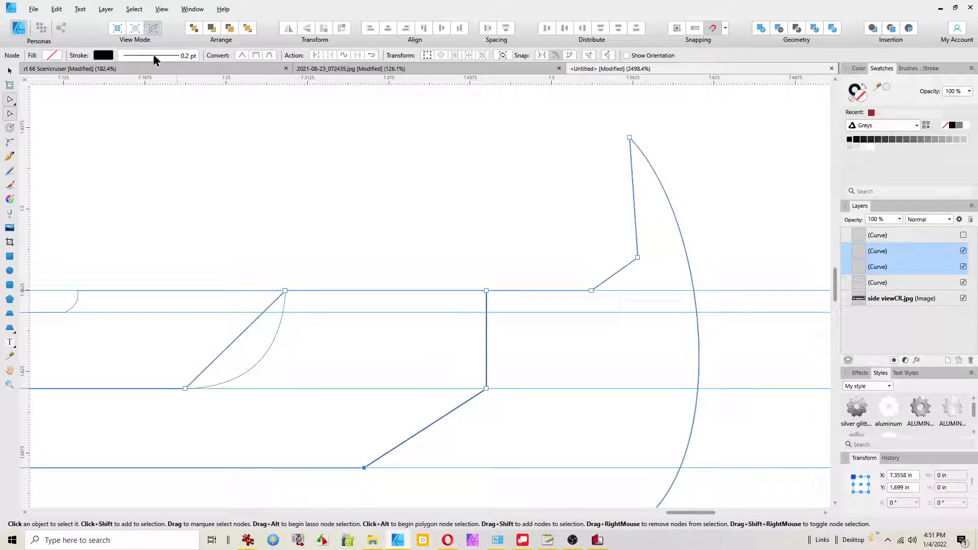
pyautogui.click(154, 28)
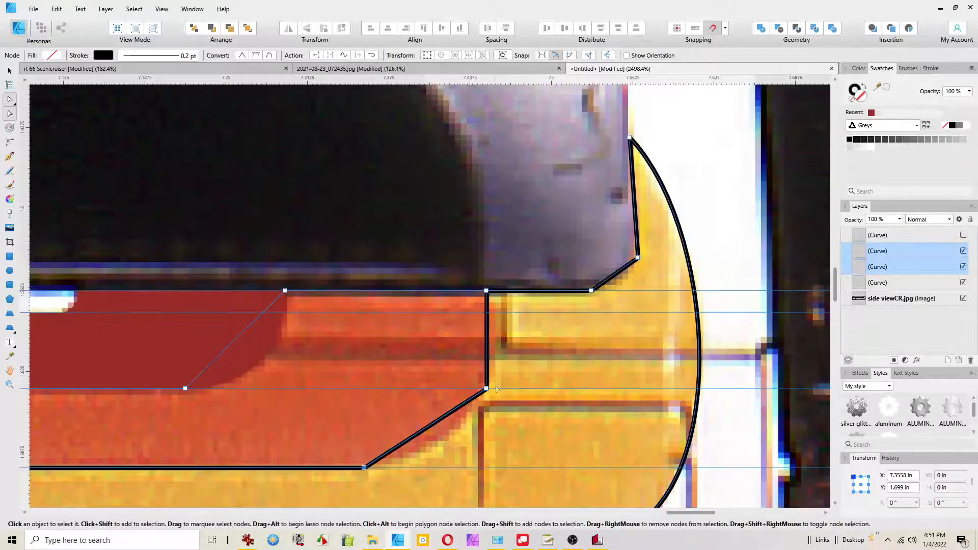
# Step: Shift the shared vertical edge of the orange and yellow outlines rearward to about X 7.454 in to match the photo
pyautogui.click(488, 302)
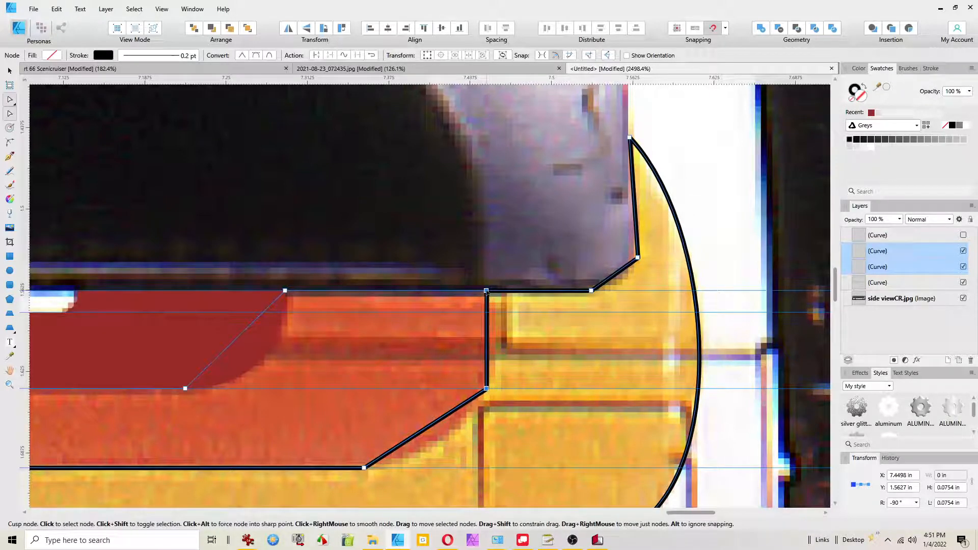
pyautogui.moveTo(488, 292); pyautogui.dragTo(492, 294)
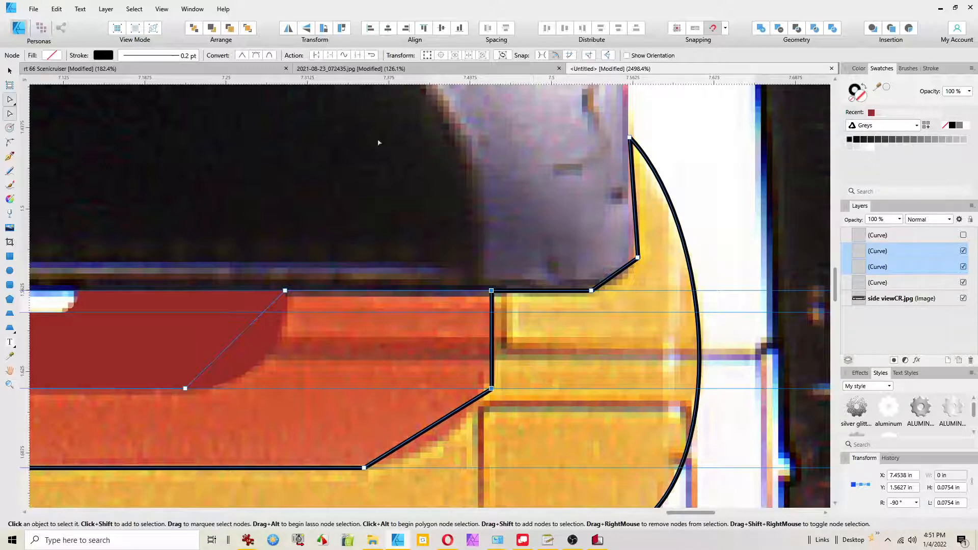
pyautogui.click(153, 29)
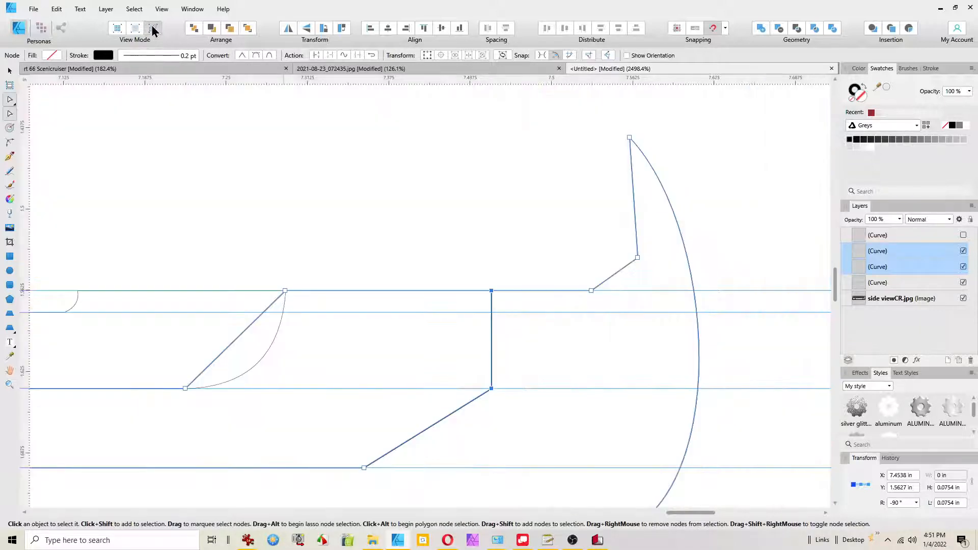
pyautogui.click(154, 29)
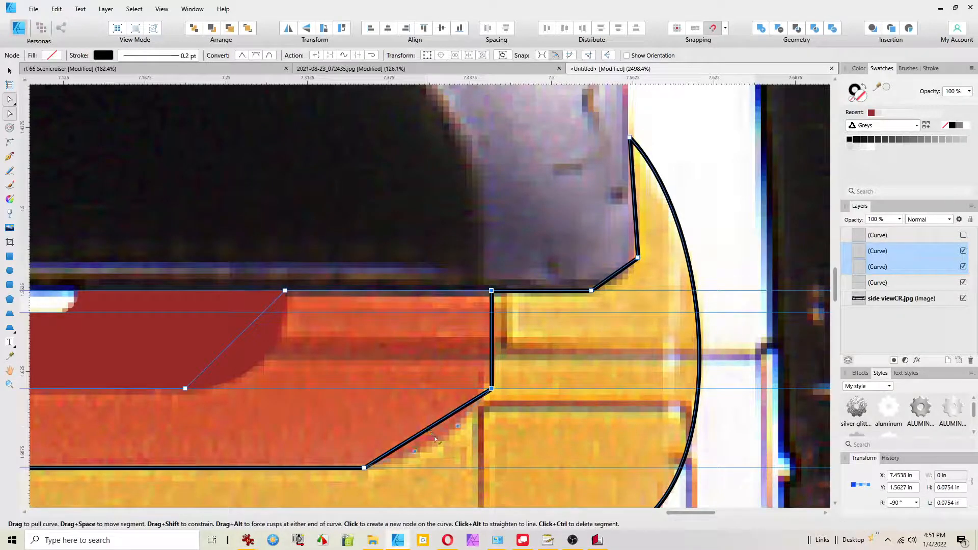
# Step: Bow the orange and yellow outlines' shared lower rear edge to the photo's rounded corner and align both curves' handles
pyautogui.moveTo(435, 438); pyautogui.dragTo(437, 443)
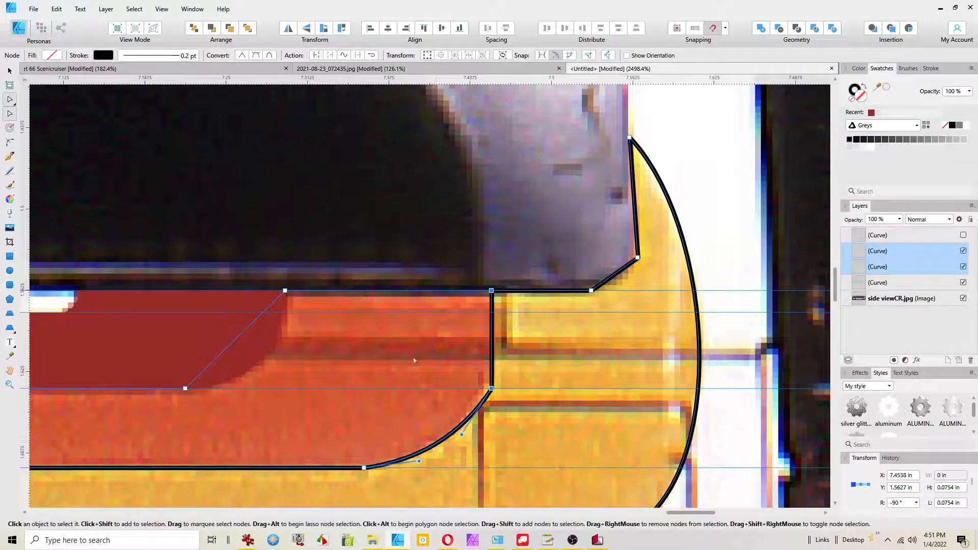
pyautogui.click(153, 29)
pyautogui.scroll(3, 464, 381)
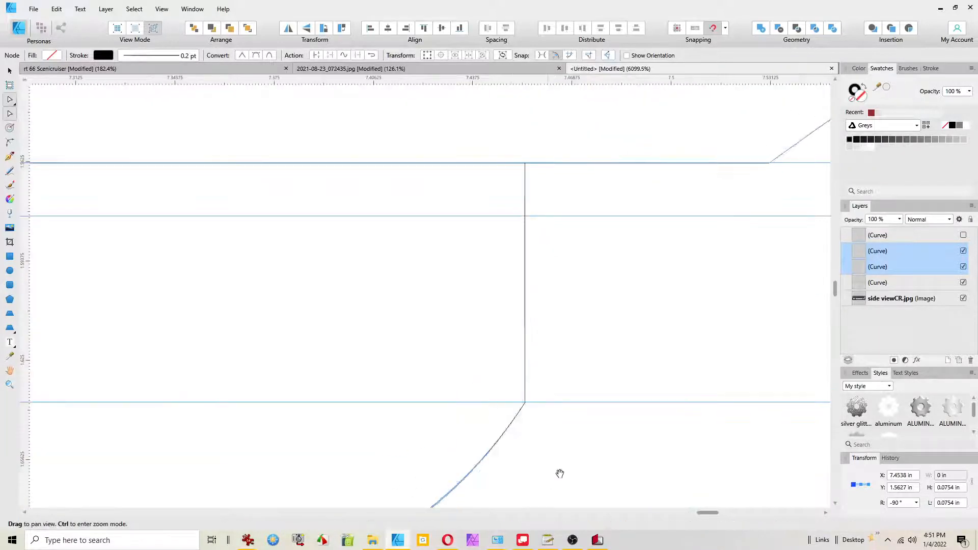
pyautogui.moveTo(560, 473); pyautogui.dragTo(586, 207)
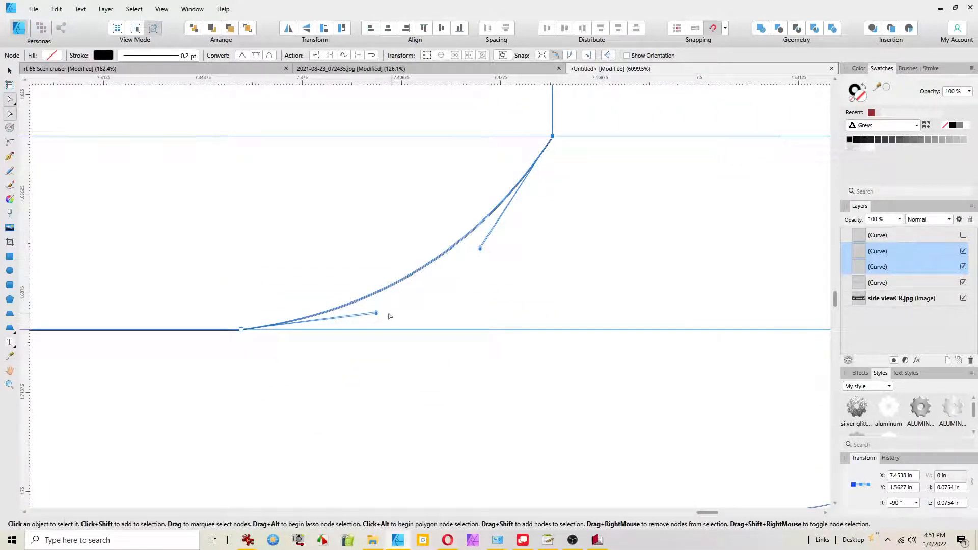
pyautogui.scroll(2, 389, 317)
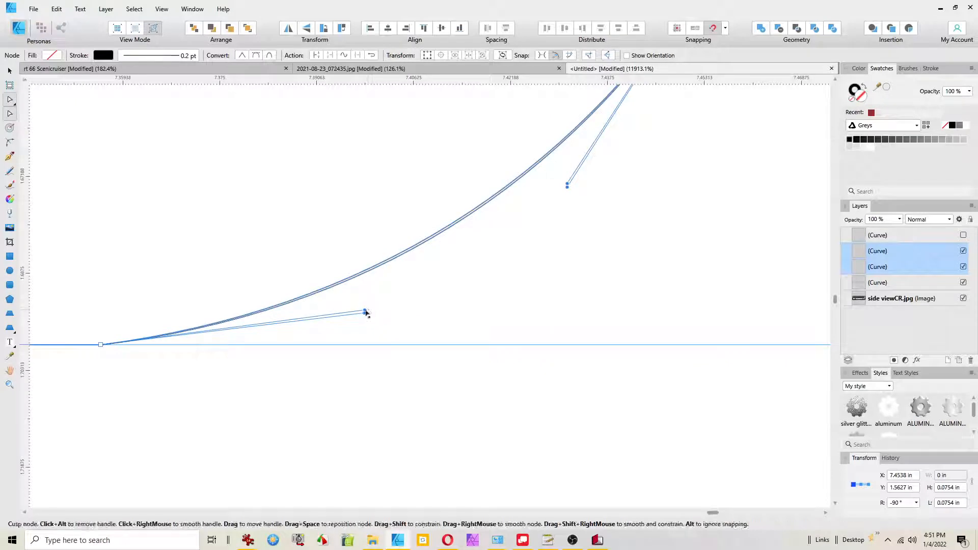
pyautogui.moveTo(364, 311); pyautogui.dragTo(364, 313)
pyautogui.moveTo(577, 217); pyautogui.dragTo(455, 312)
# Step: Bow the orange outline's straight diagonal edge outward to follow the dark red stripe's rounded rear end
pyautogui.scroll(-3, 612, 348)
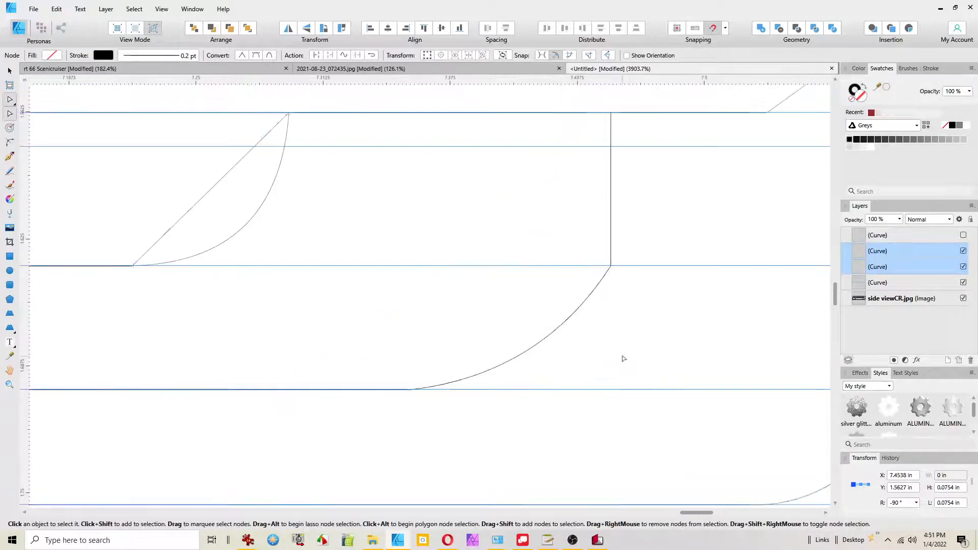
pyautogui.moveTo(269, 441); pyautogui.dragTo(594, 387)
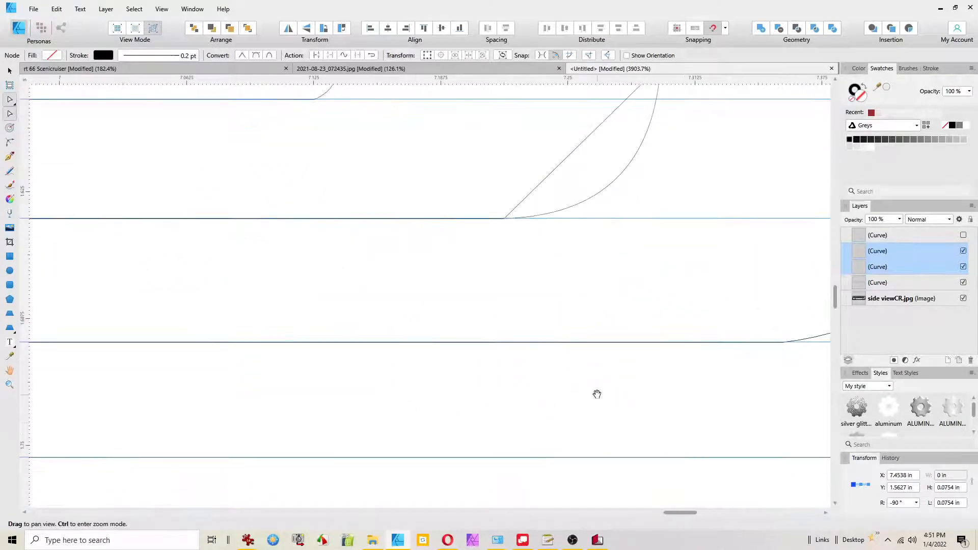
pyautogui.moveTo(607, 297); pyautogui.dragTo(422, 402)
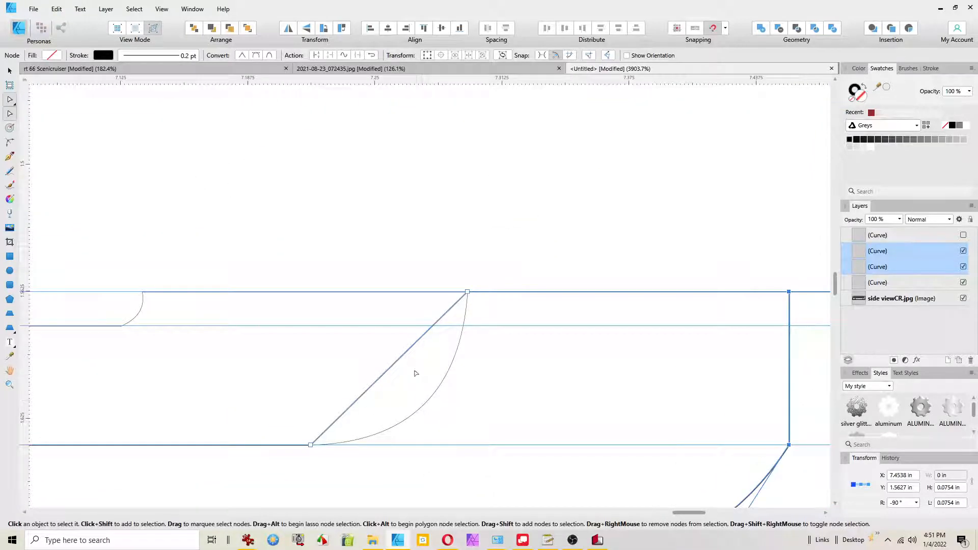
pyautogui.moveTo(405, 359); pyautogui.dragTo(433, 396)
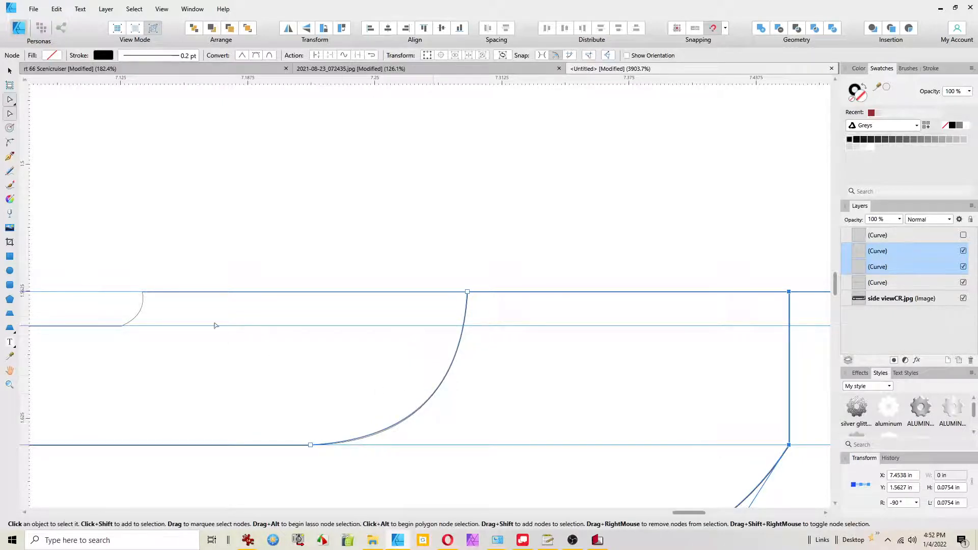
# Step: Snap the orange curve's lower node and both handles onto the dark red outline's, and compare the result with the photo
pyautogui.keyDown('shift'); pyautogui.click(140, 313); pyautogui.keyUp('shift')
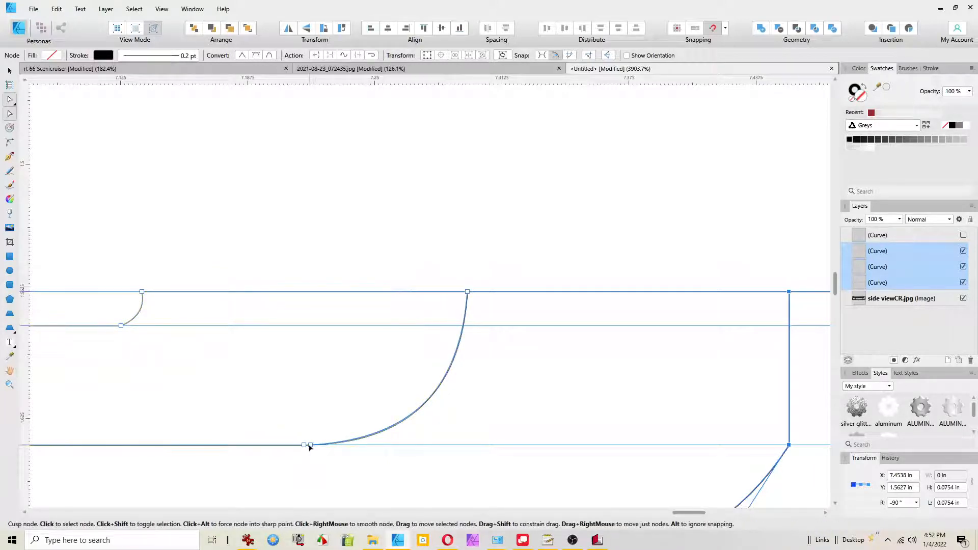
pyautogui.moveTo(309, 447); pyautogui.dragTo(304, 447)
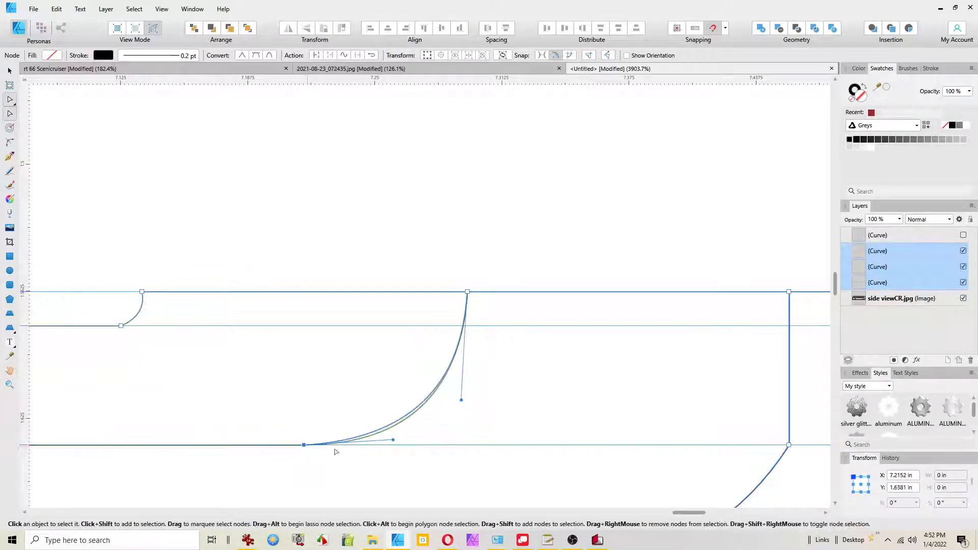
pyautogui.scroll(3, 421, 438)
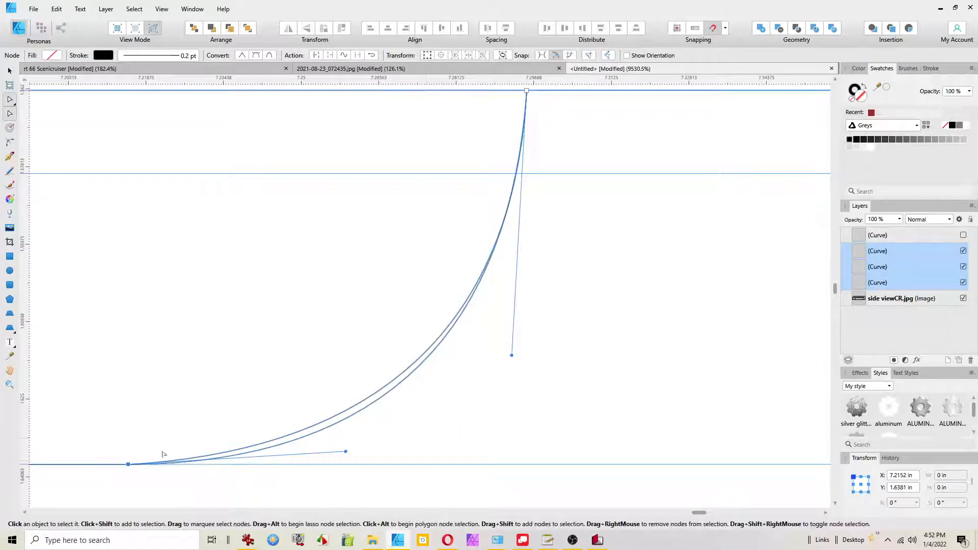
pyautogui.moveTo(95, 440); pyautogui.dragTo(178, 513)
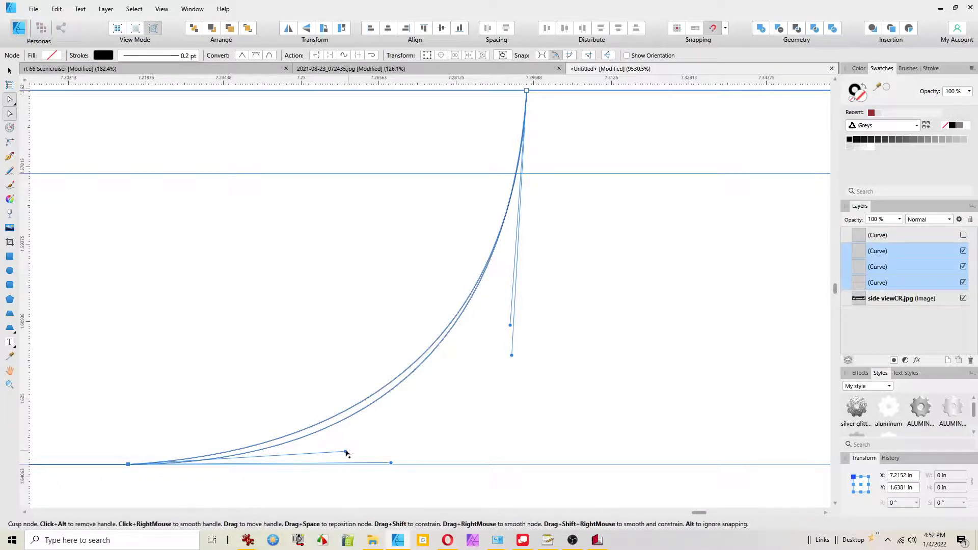
pyautogui.moveTo(346, 452); pyautogui.dragTo(392, 466)
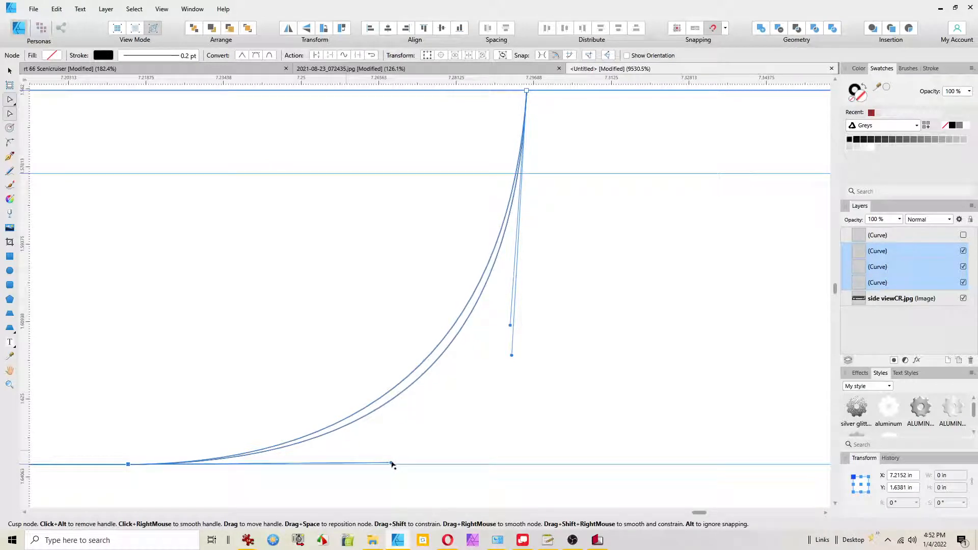
pyautogui.moveTo(511, 355); pyautogui.dragTo(508, 327)
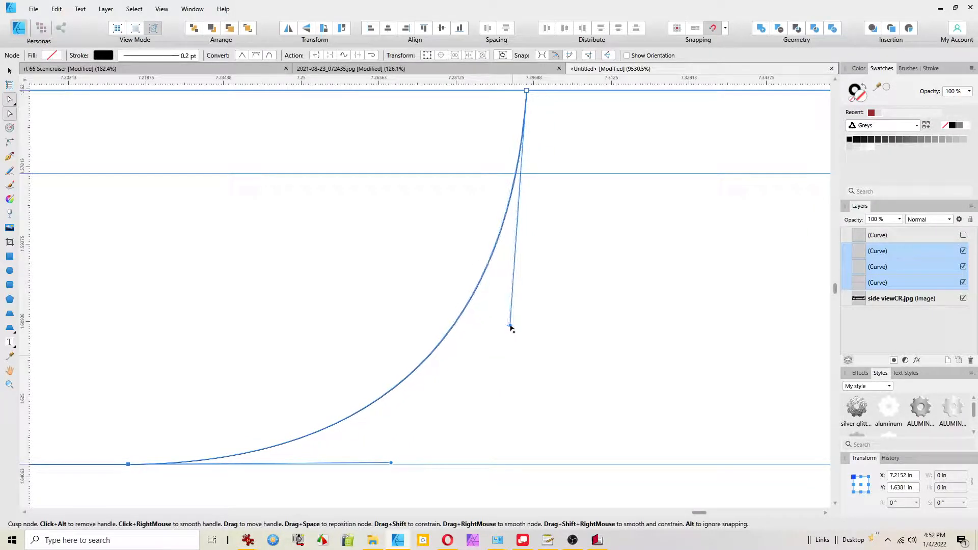
pyautogui.scroll(-4, 525, 392)
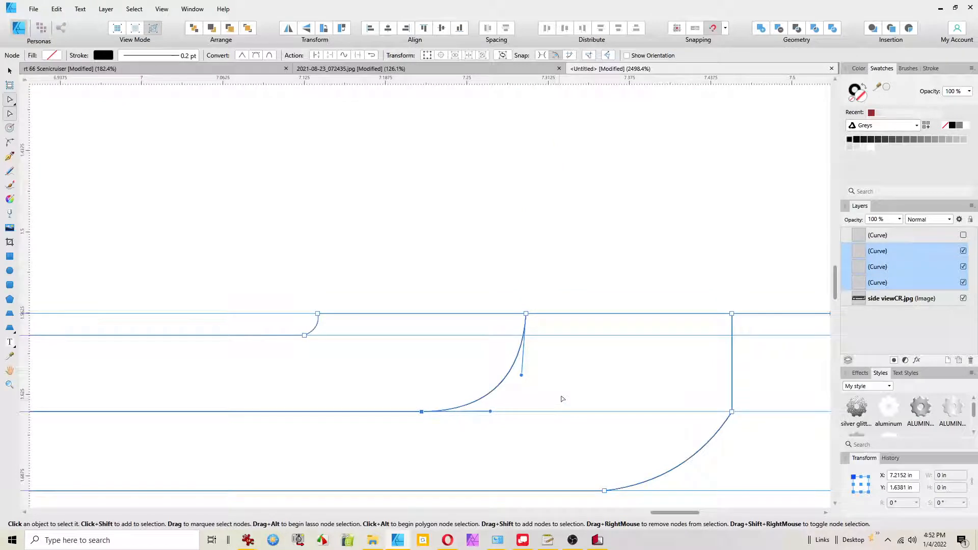
pyautogui.click(153, 28)
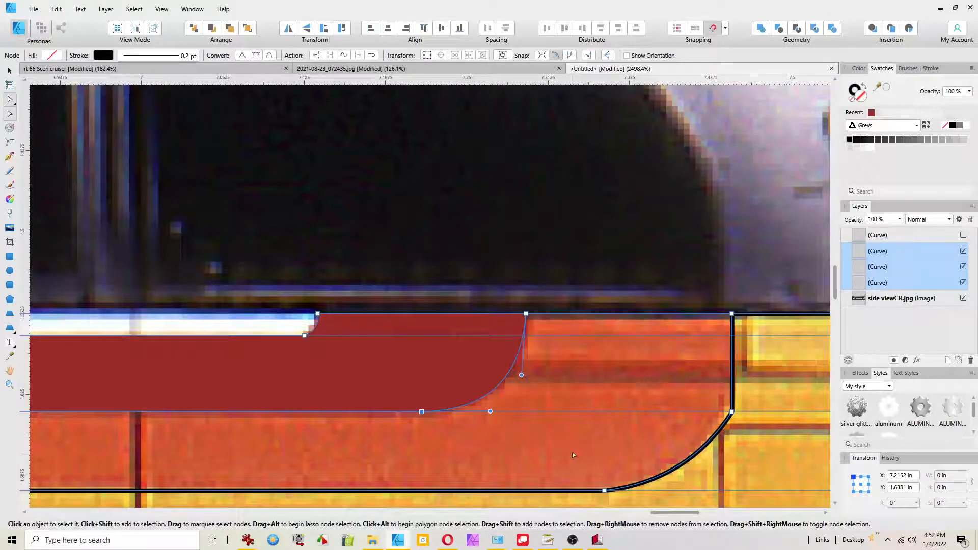
# Step: Round the orange outline's lower rear corner, where its vertical edge meets the bowed curve, with the Corner tool to a radius of 0.0852 in
pyautogui.scroll(4, 626, 447)
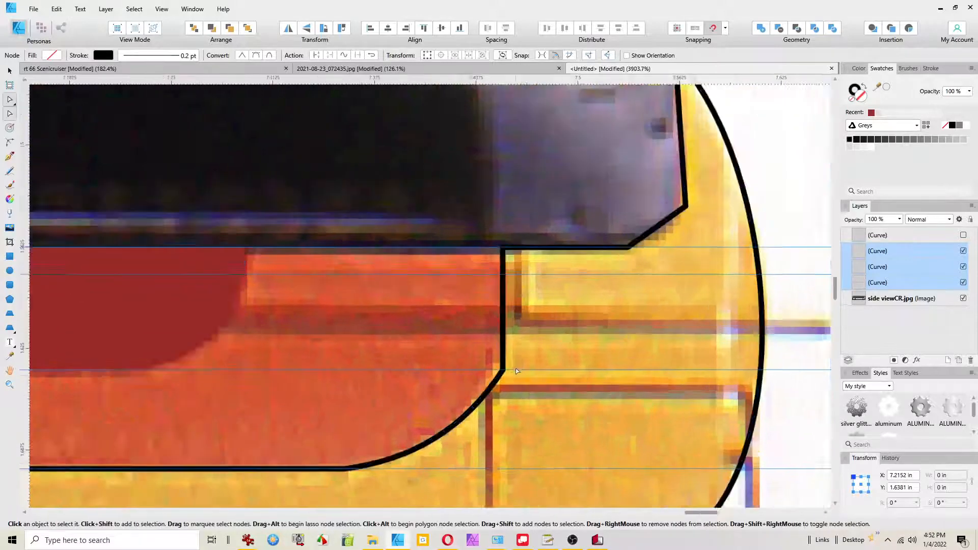
pyautogui.scroll(-5, 517, 371)
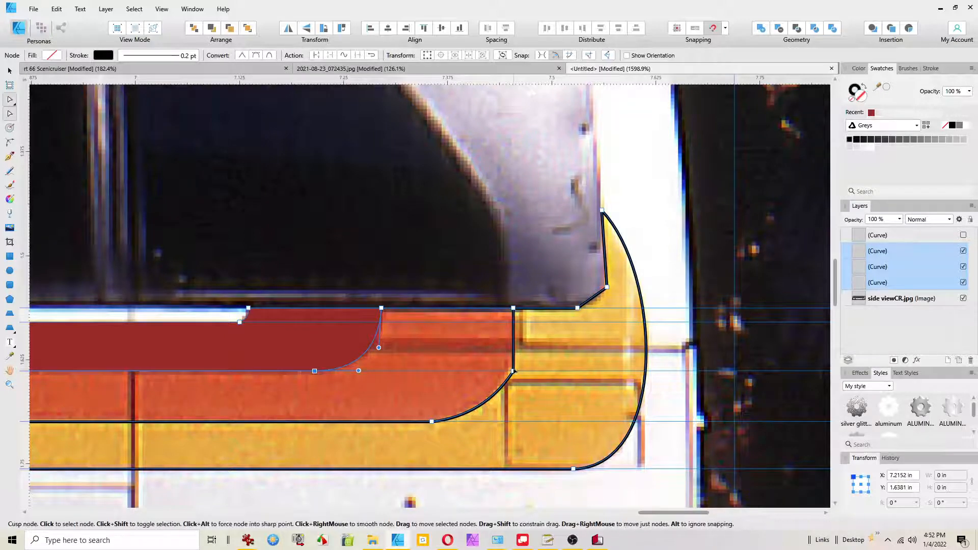
pyautogui.click(513, 371)
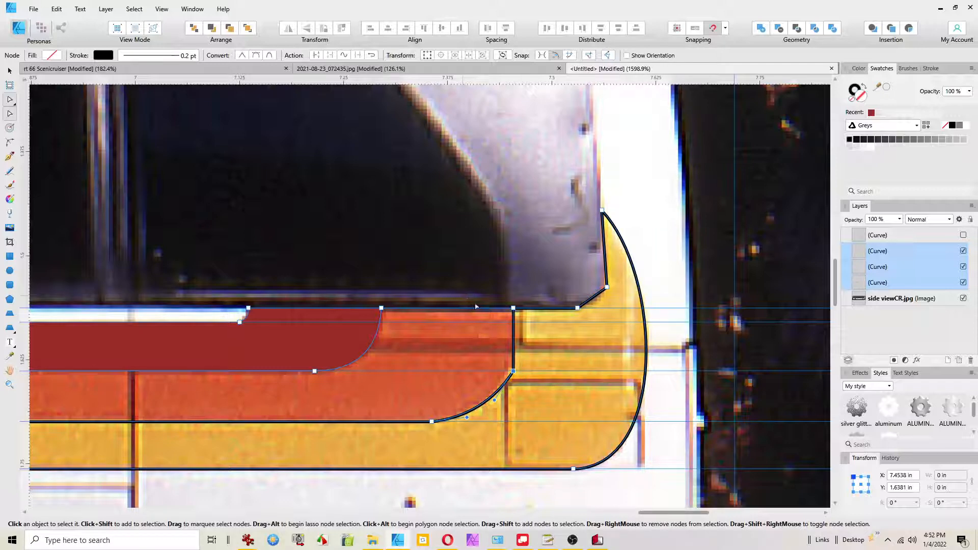
pyautogui.press('c')
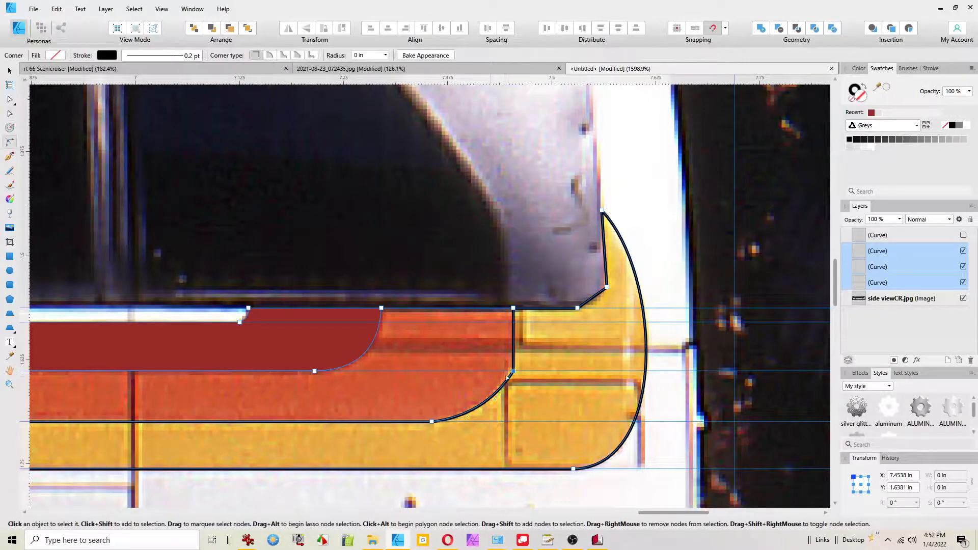
pyautogui.scroll(3, 514, 376)
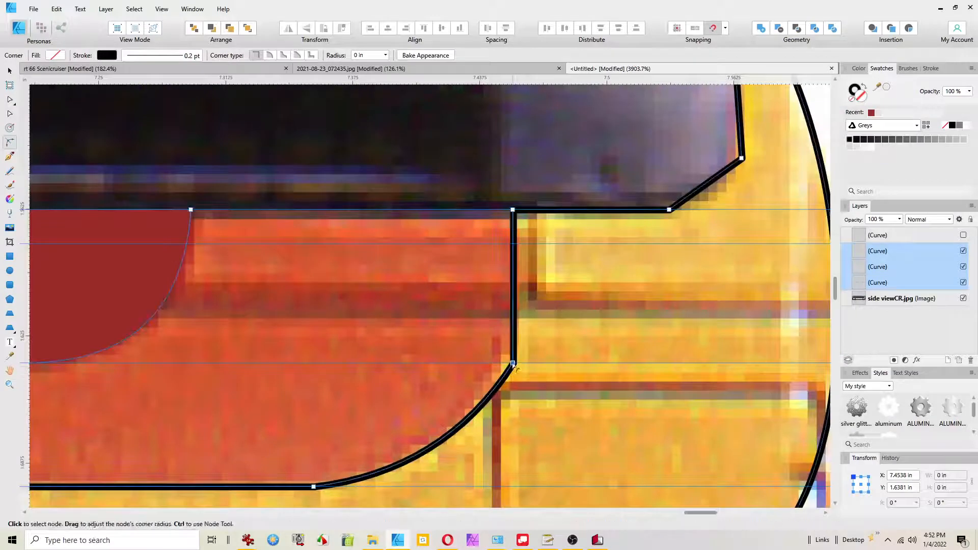
pyautogui.moveTo(513, 364); pyautogui.dragTo(499, 361)
pyautogui.moveTo(483, 353); pyautogui.dragTo(343, 296)
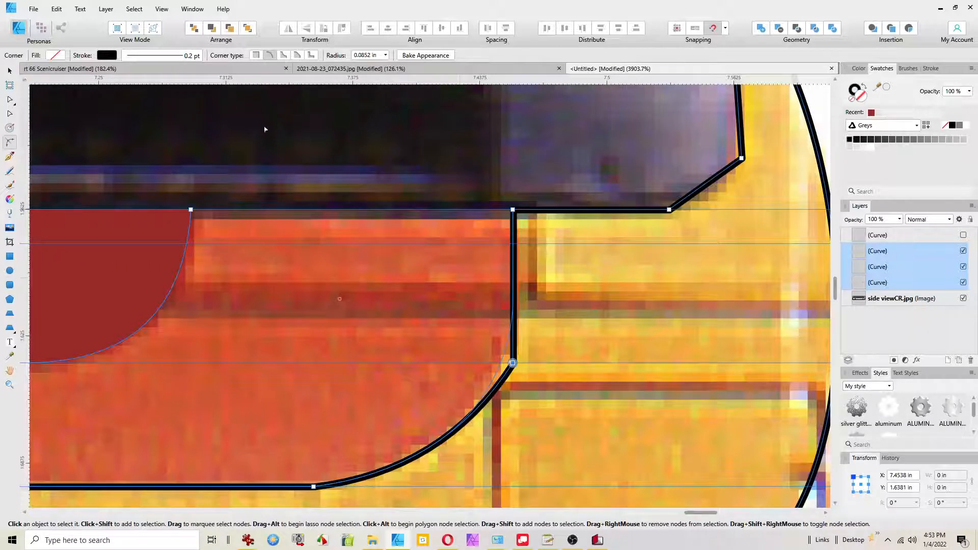
# Step: Show the drawing in outline view and round the yellow outline's matching corner with a radius of 0.0852 in
pyautogui.click(528, 399)
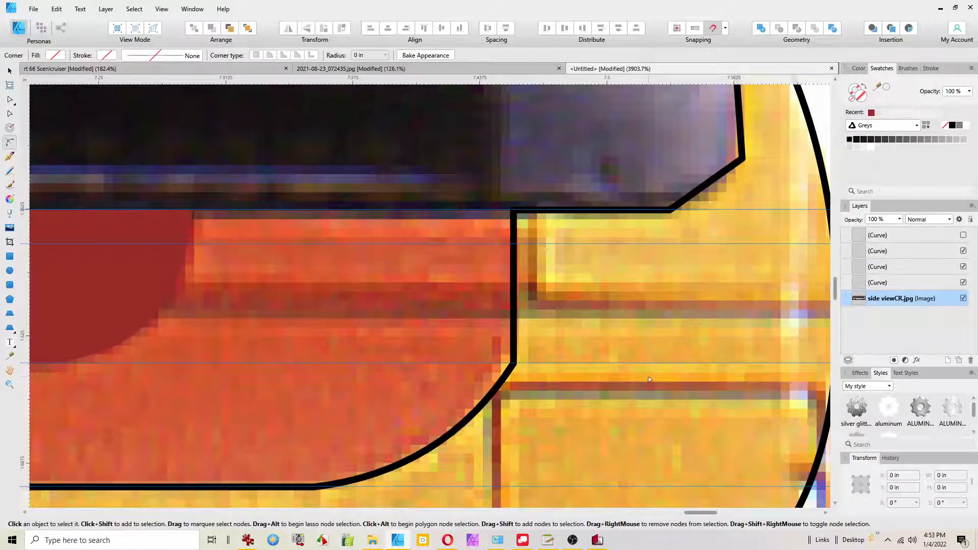
pyautogui.click(154, 28)
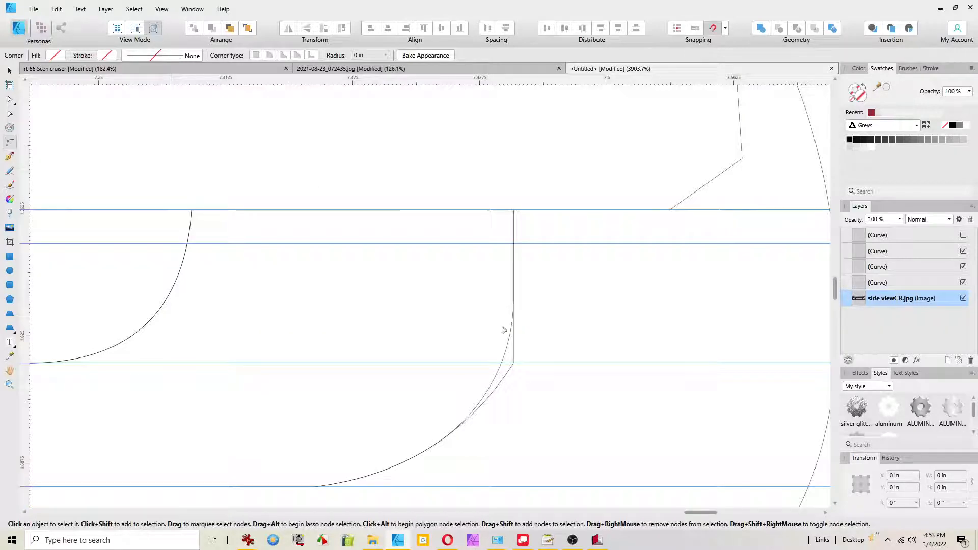
pyautogui.click(513, 365)
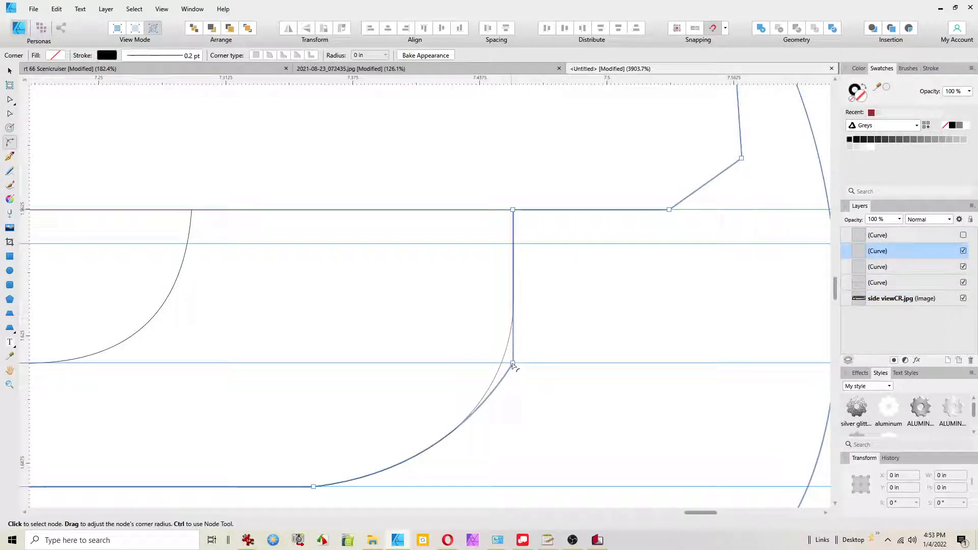
pyautogui.moveTo(514, 365); pyautogui.dragTo(473, 346)
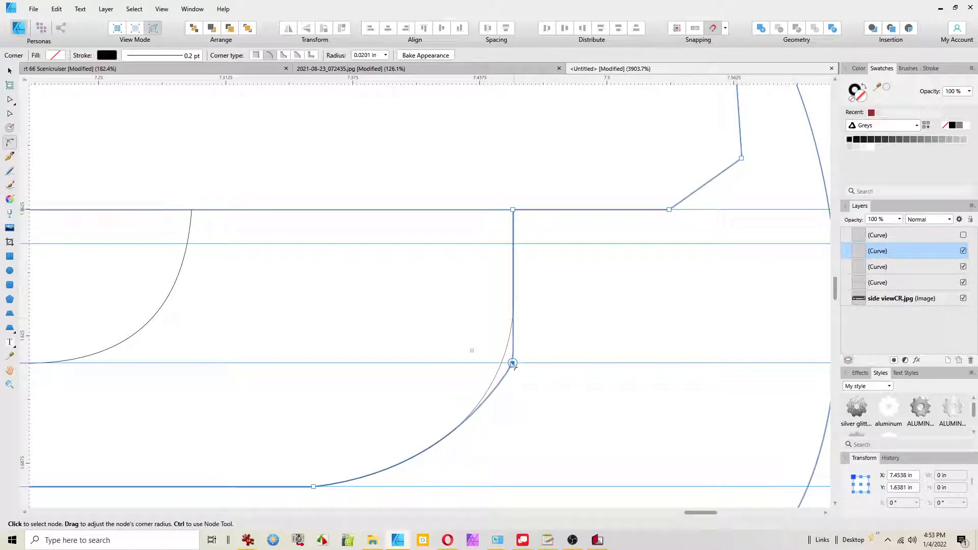
pyautogui.moveTo(512, 363); pyautogui.dragTo(356, 273)
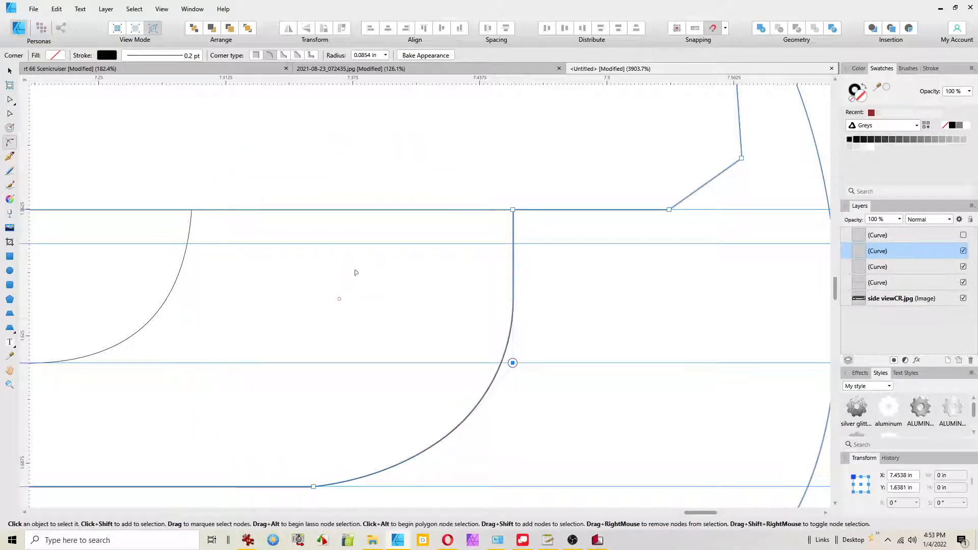
pyautogui.doubleClick(374, 55)
pyautogui.write('.0852')
pyautogui.press('Return')
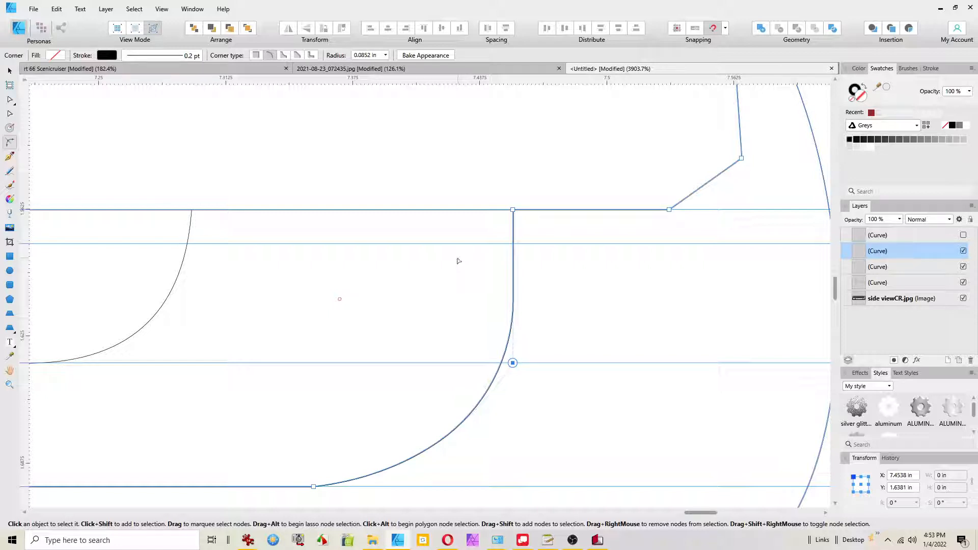
# Step: Bake the rounded corners of the yellow and orange outlines into real curve nodes
pyautogui.click(436, 58)
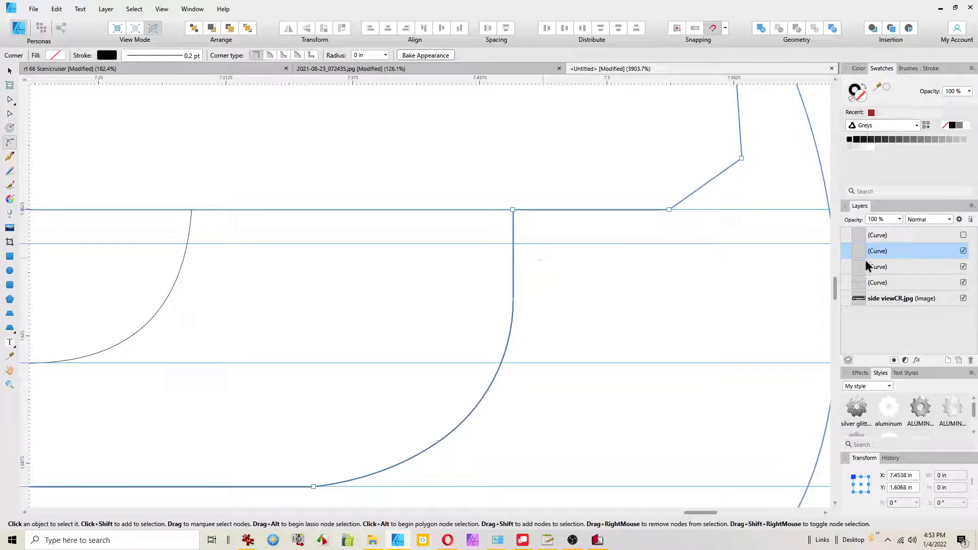
pyautogui.click(916, 266)
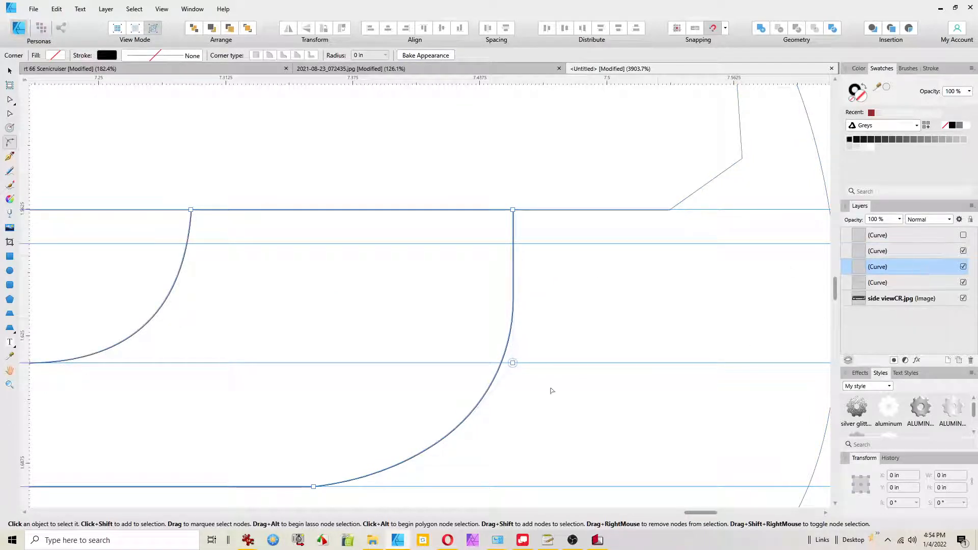
pyautogui.click(513, 364)
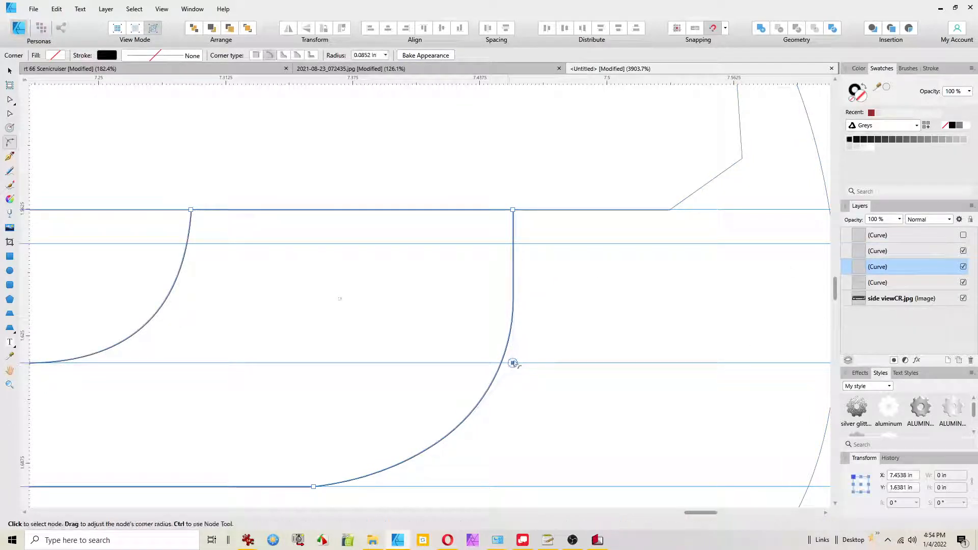
pyautogui.click(424, 56)
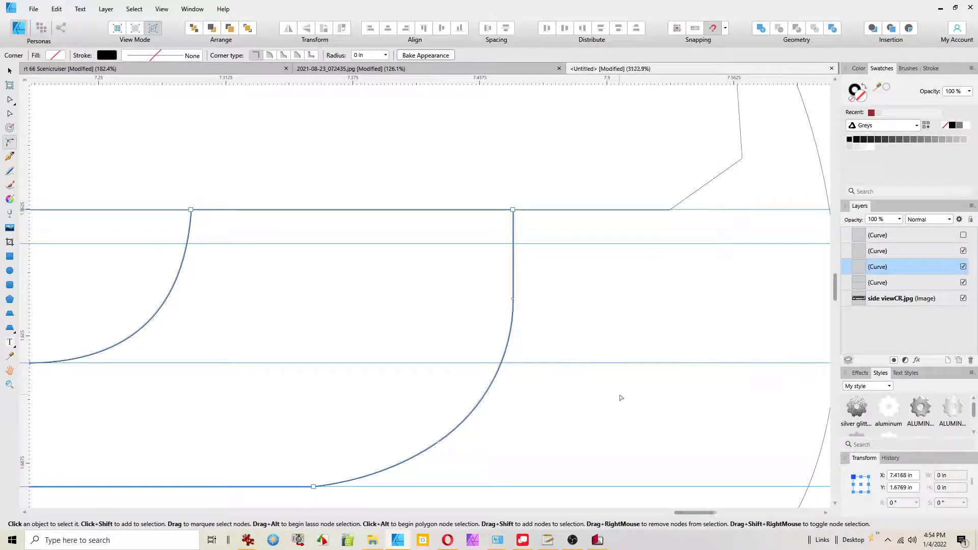
# Step: Return to the normal view and bow the yellow outline's short diagonal edge outward around the rear window panel's lower corner
pyautogui.scroll(-5, 619, 398)
pyautogui.scroll(-2, 554, 416)
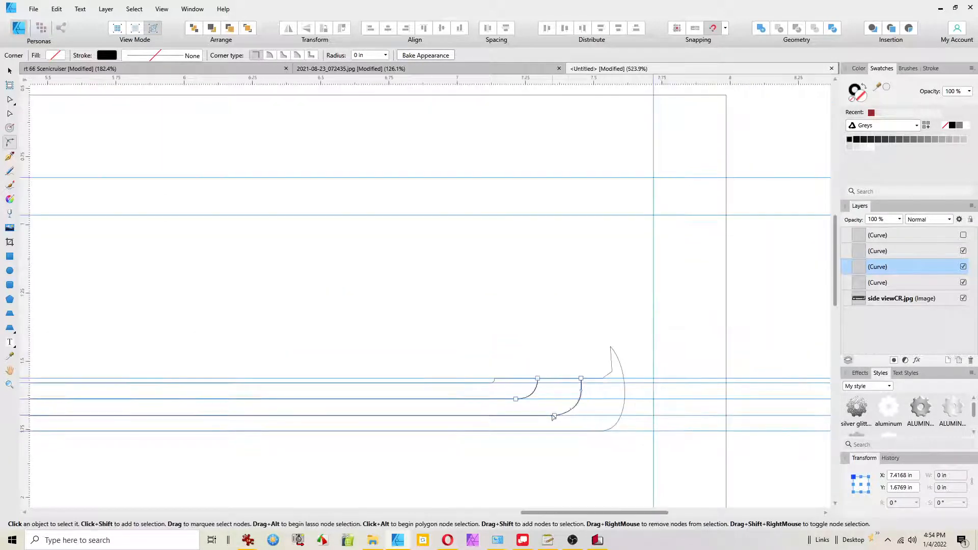
pyautogui.scroll(4, 606, 375)
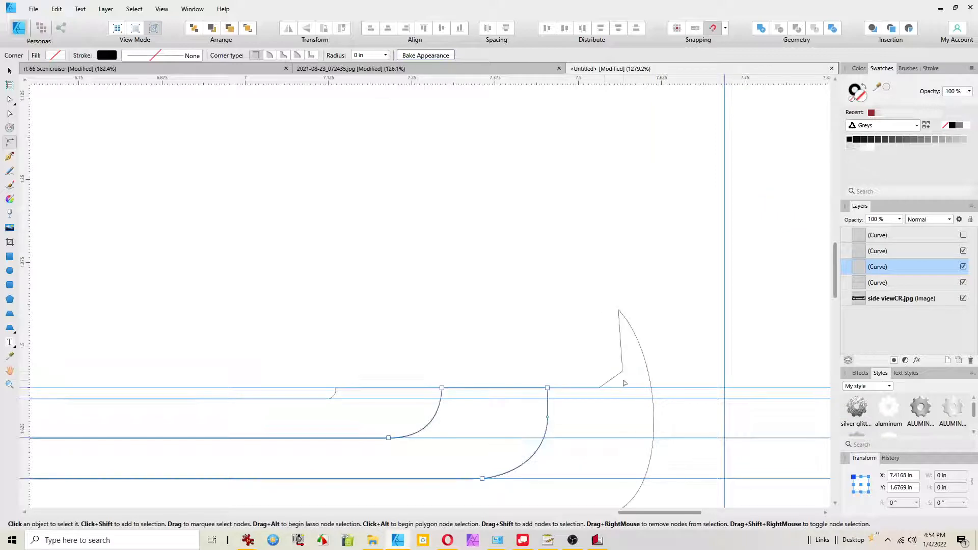
pyautogui.click(153, 28)
pyautogui.scroll(1, 615, 374)
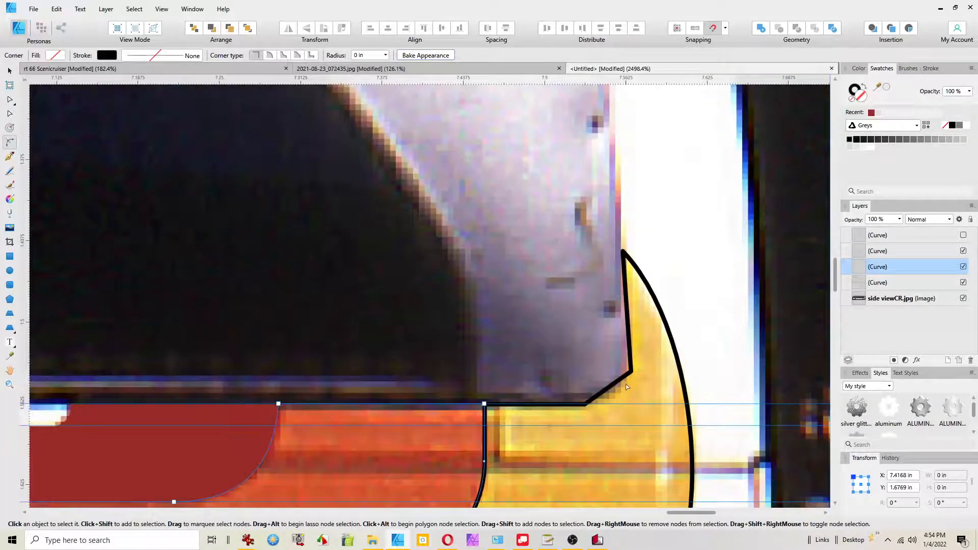
pyautogui.scroll(2, 524, 356)
pyautogui.click(441, 312)
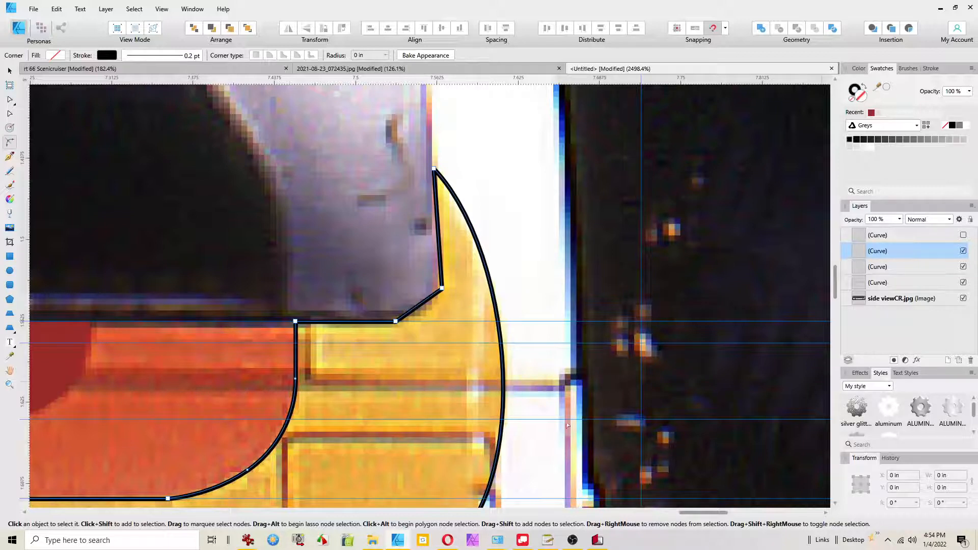
pyautogui.press('a')
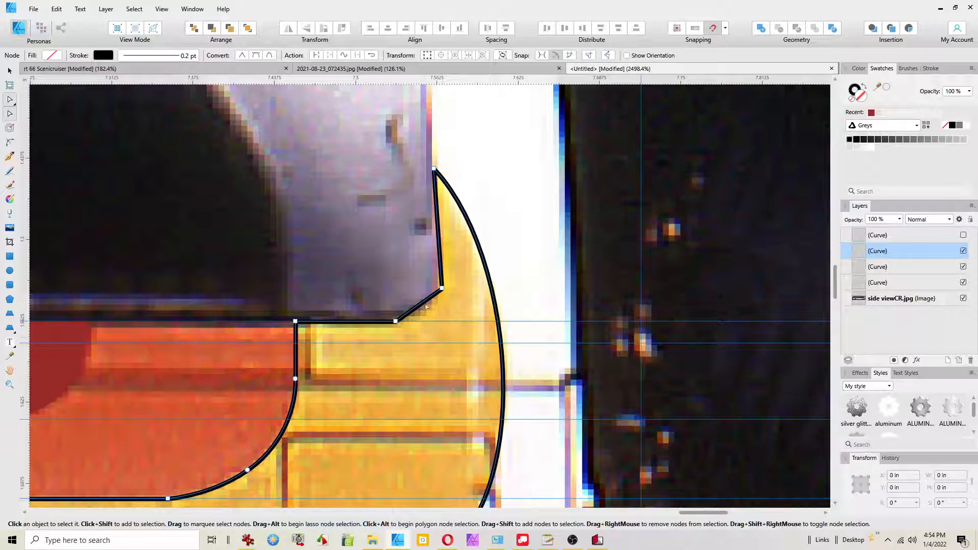
pyautogui.moveTo(424, 303); pyautogui.dragTo(428, 311)
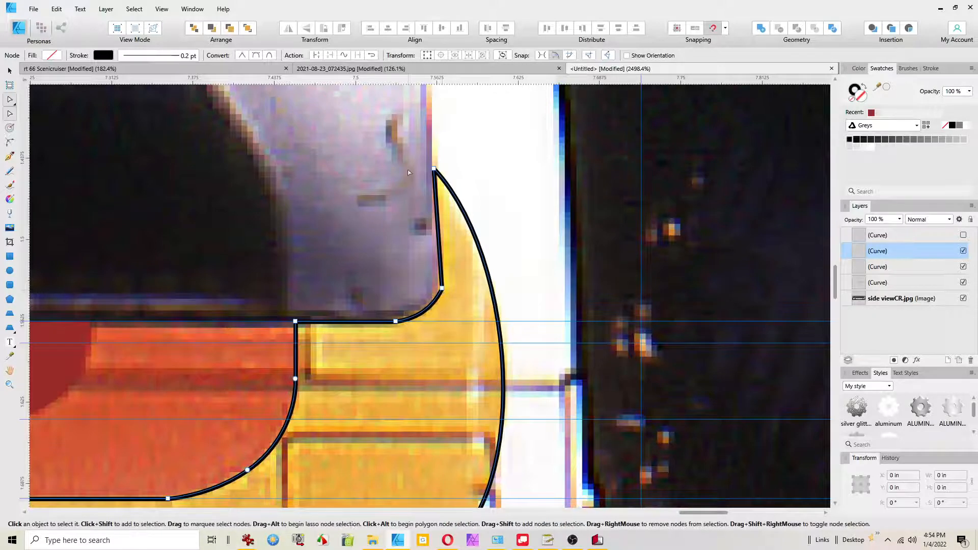
# Step: Align the yellow outline's inner rear edge nodes vertically at X 7.5599 in and adjust the lower node's handle to round the panel corner more fully
pyautogui.click(434, 170)
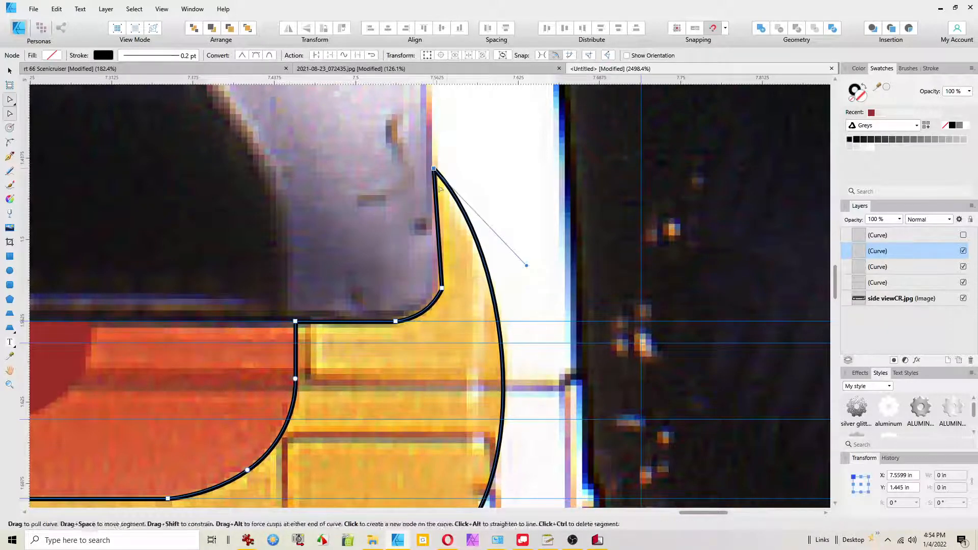
pyautogui.keyDown('shift'); pyautogui.click(442, 289); pyautogui.keyUp('shift')
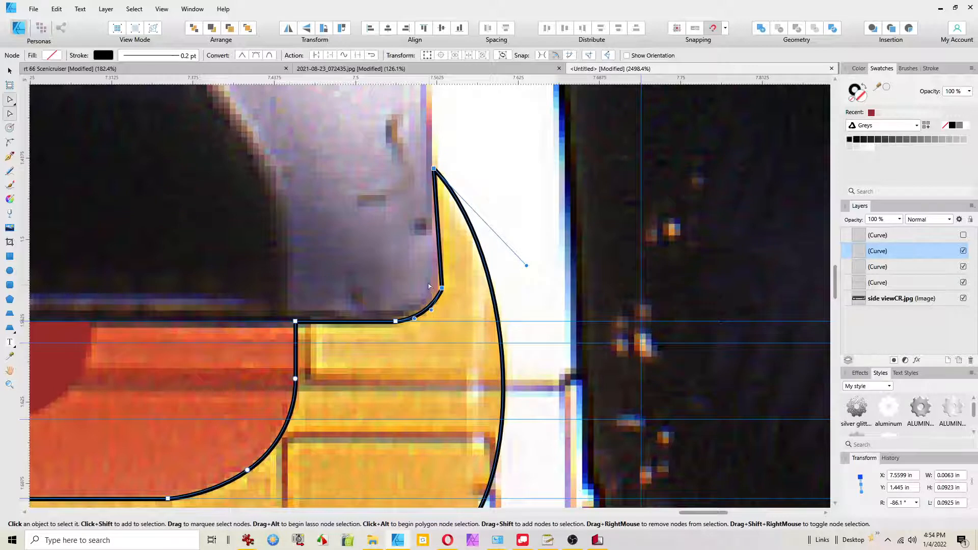
pyautogui.click(371, 29)
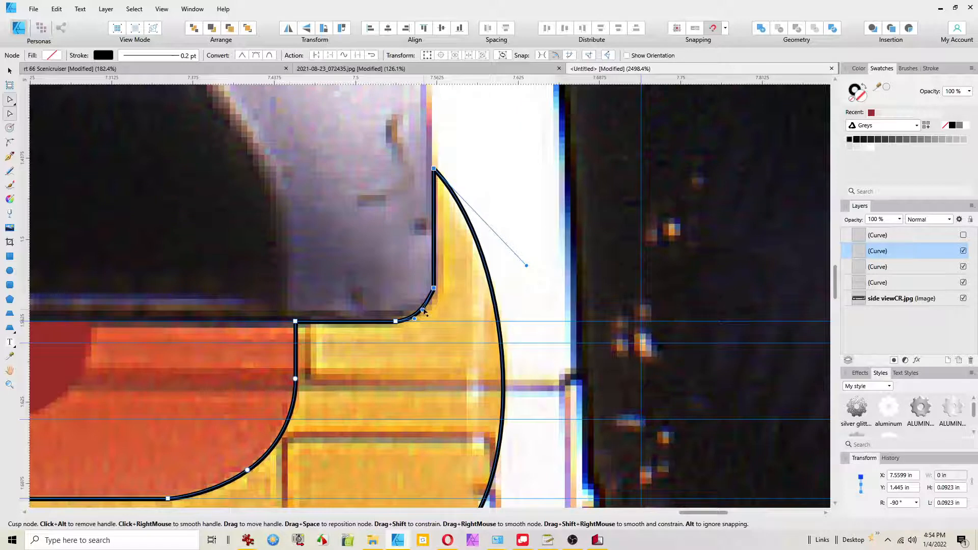
pyautogui.moveTo(423, 310); pyautogui.dragTo(431, 314)
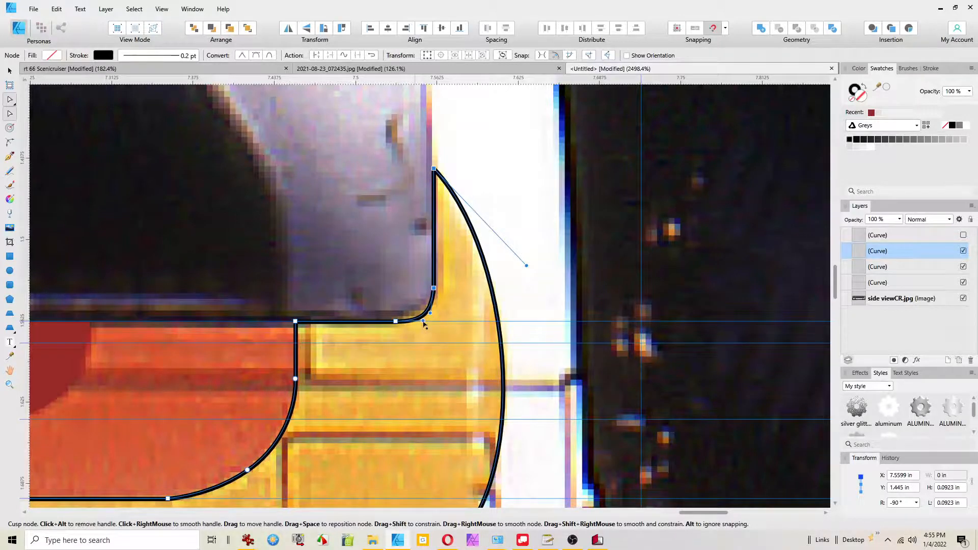
# Step: Shift the lower notch node at the front end of the yellow outline to about X 2.16 in, closer to the pointed tip
pyautogui.scroll(-5, 408, 414)
pyautogui.scroll(-1, 407, 413)
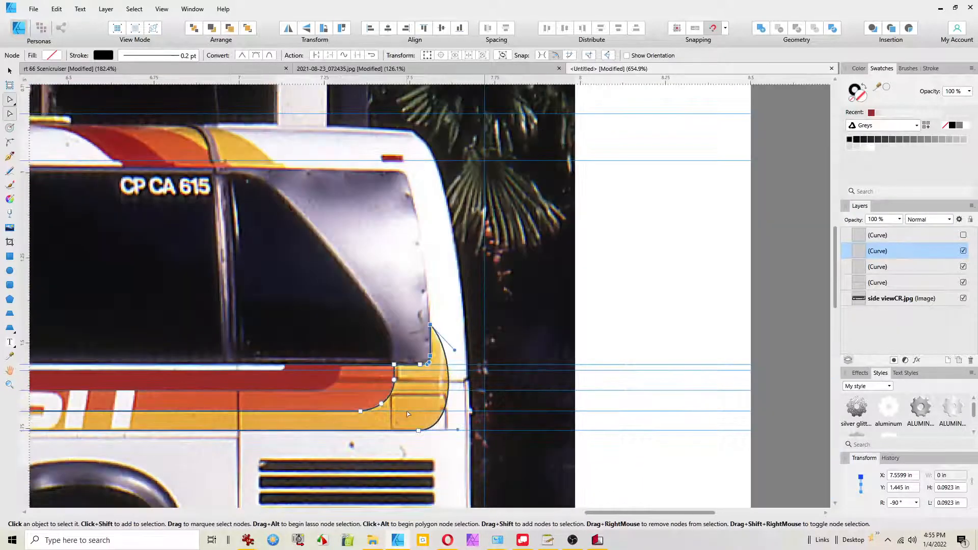
pyautogui.press('space')
pyautogui.moveTo(411, 412); pyautogui.dragTo(907, 224)
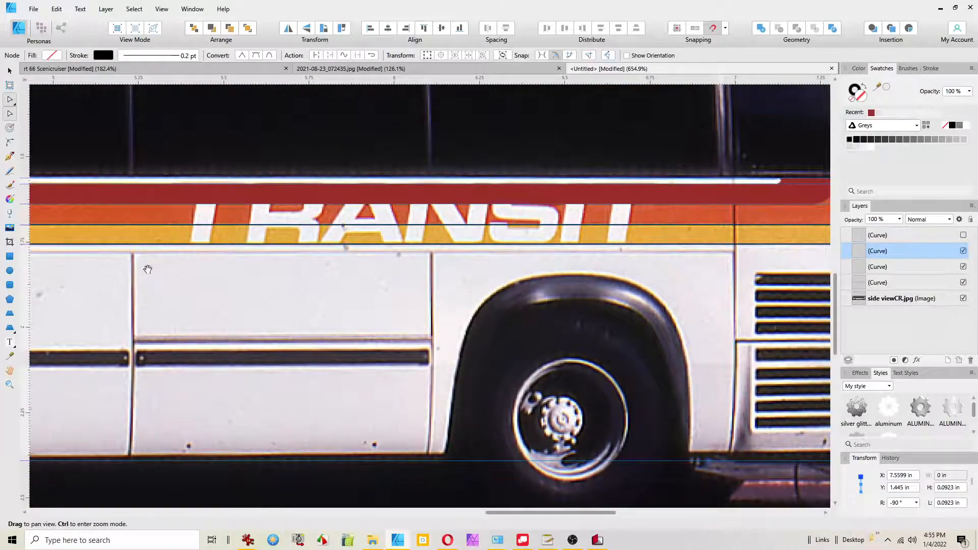
pyautogui.moveTo(148, 271); pyautogui.dragTo(618, 297)
pyautogui.moveTo(183, 306); pyautogui.dragTo(424, 319)
pyautogui.moveTo(219, 307); pyautogui.dragTo(844, 321)
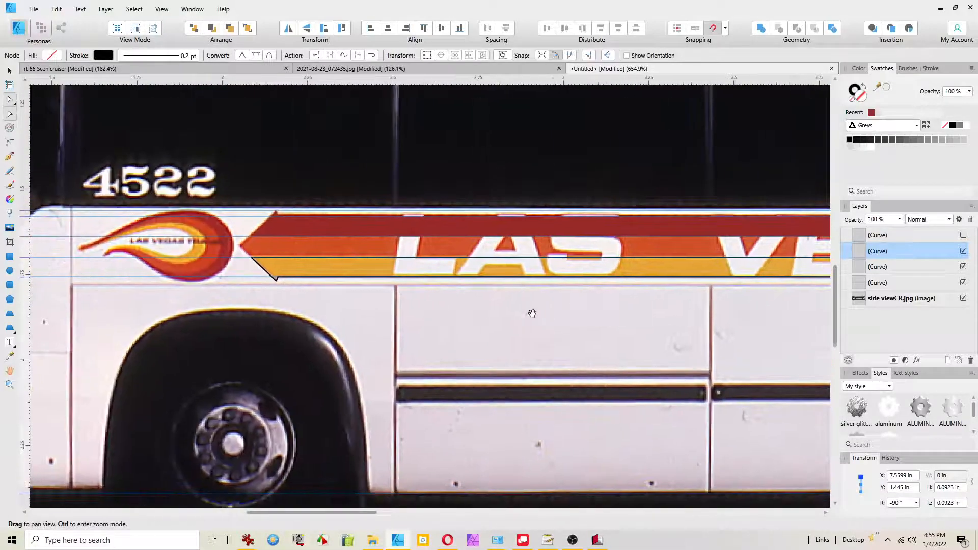
pyautogui.scroll(4, 241, 267)
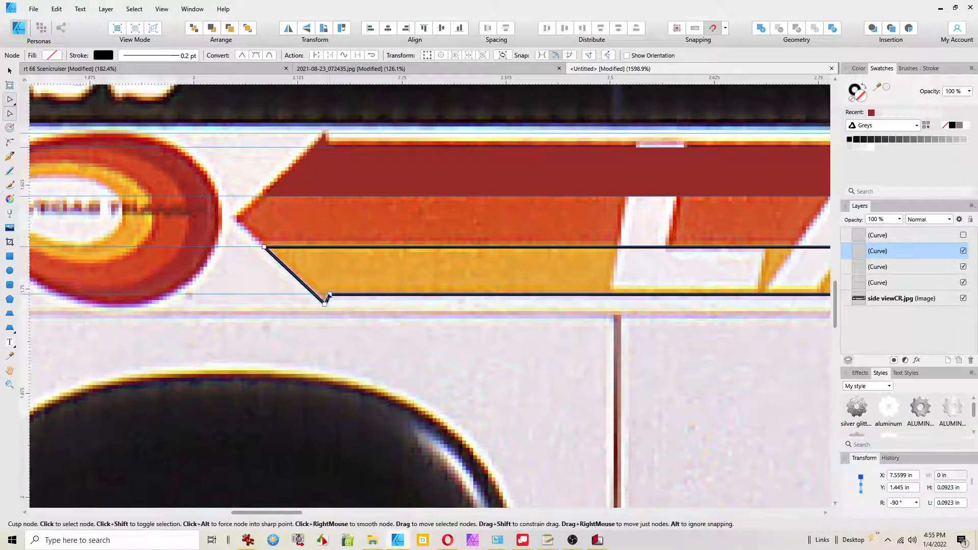
pyautogui.moveTo(330, 295); pyautogui.dragTo(327, 294)
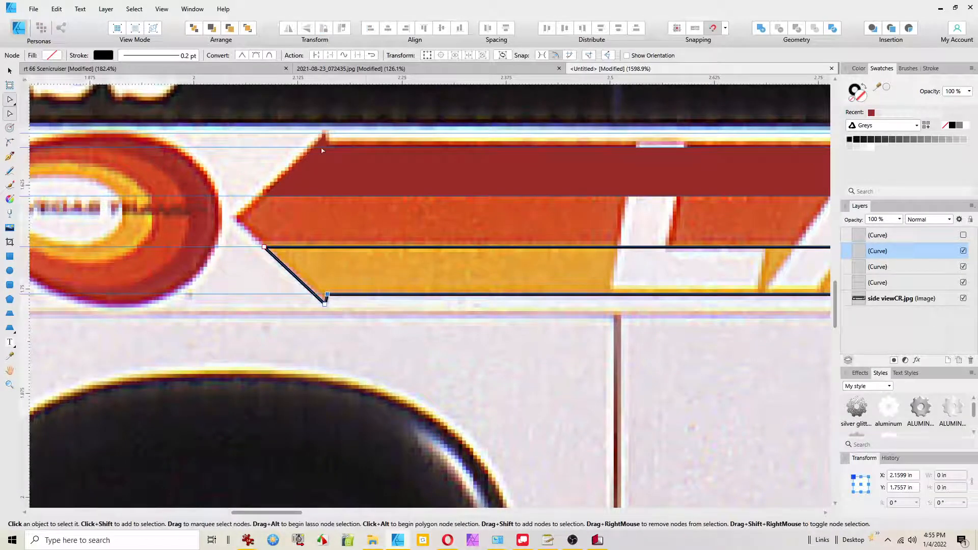
# Step: Align the notch nodes at the front ends of the red and yellow outlines on one vertical at X 2.1583 in
pyautogui.keyDown('shift'); pyautogui.click(306, 158); pyautogui.keyUp('shift')
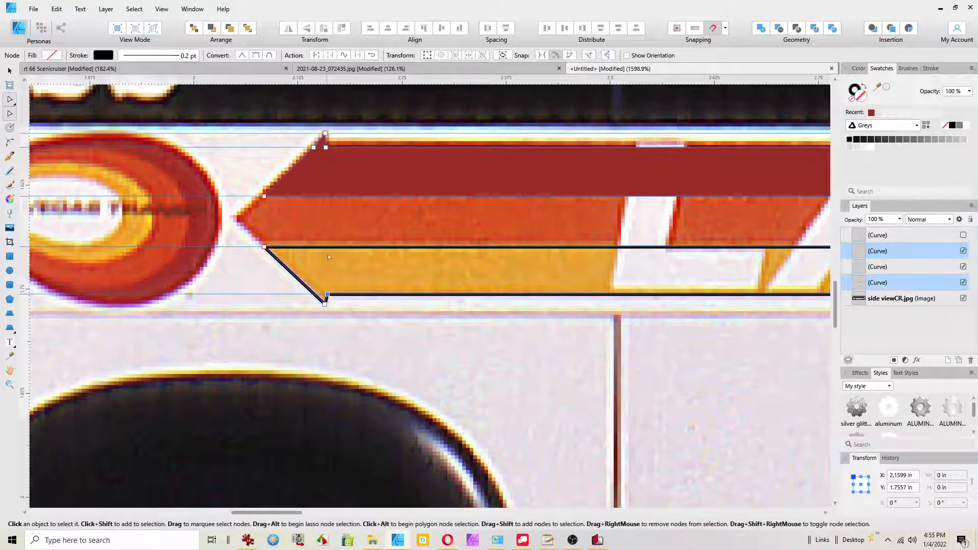
pyautogui.keyDown('shift'); pyautogui.click(325, 148); pyautogui.keyUp('shift')
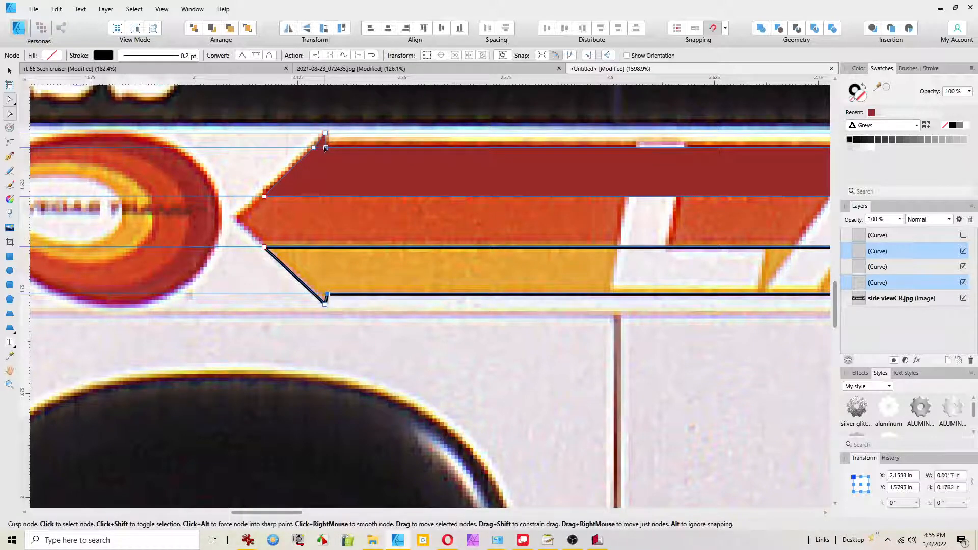
pyautogui.click(389, 29)
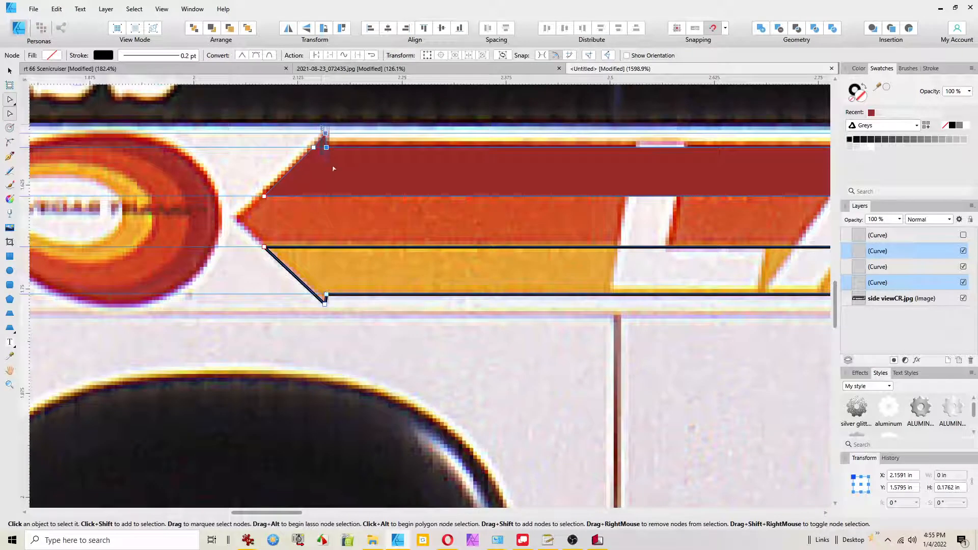
pyautogui.moveTo(322, 127); pyautogui.dragTo(340, 330)
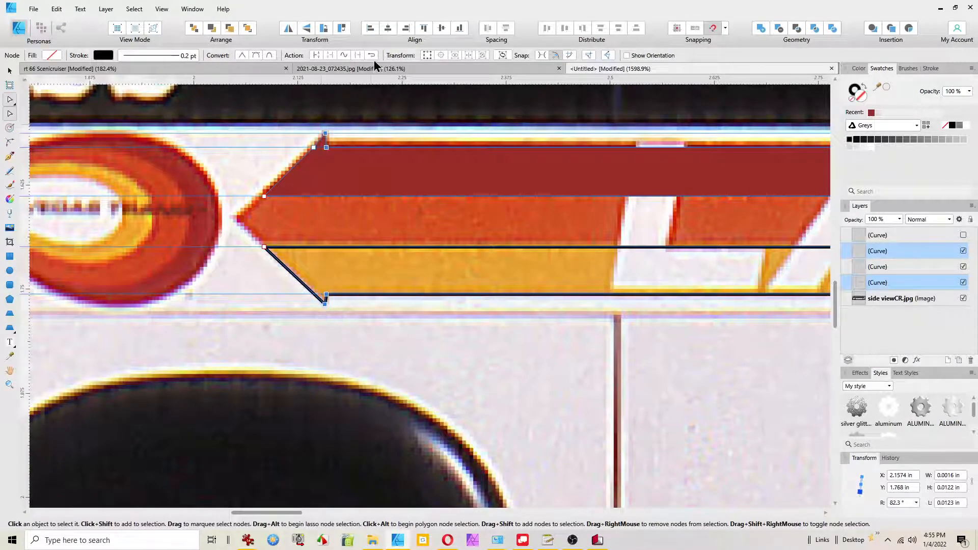
pyautogui.click(389, 29)
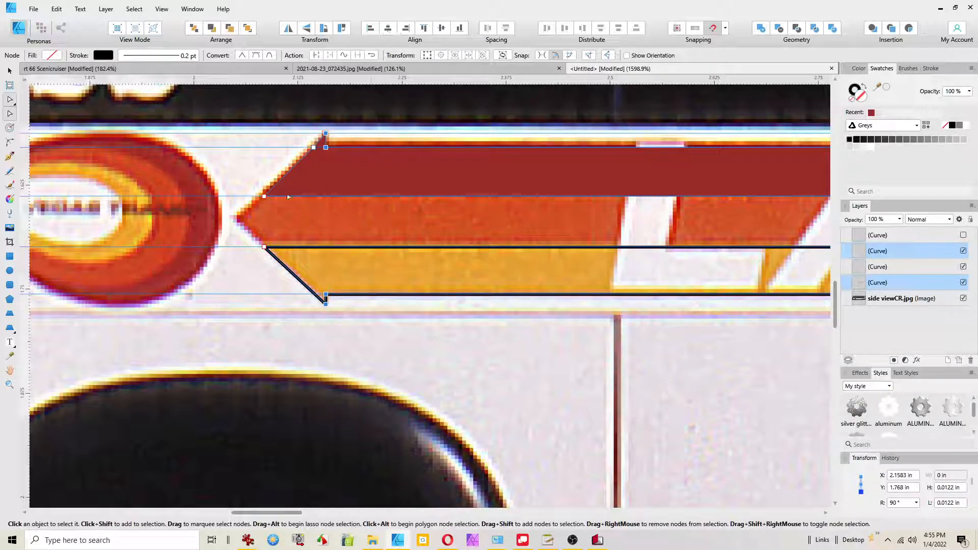
# Step: Snap the orange outline's lower front node onto the yellow outline's front corner at X 2.0842 in, Y 1.699 in, and deselect the outlines
pyautogui.click(897, 267)
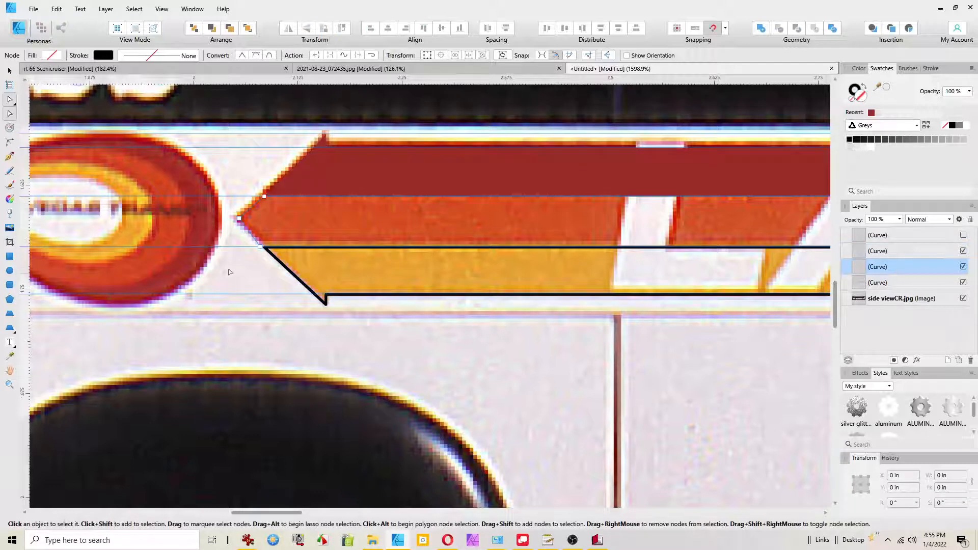
pyautogui.scroll(3, 229, 272)
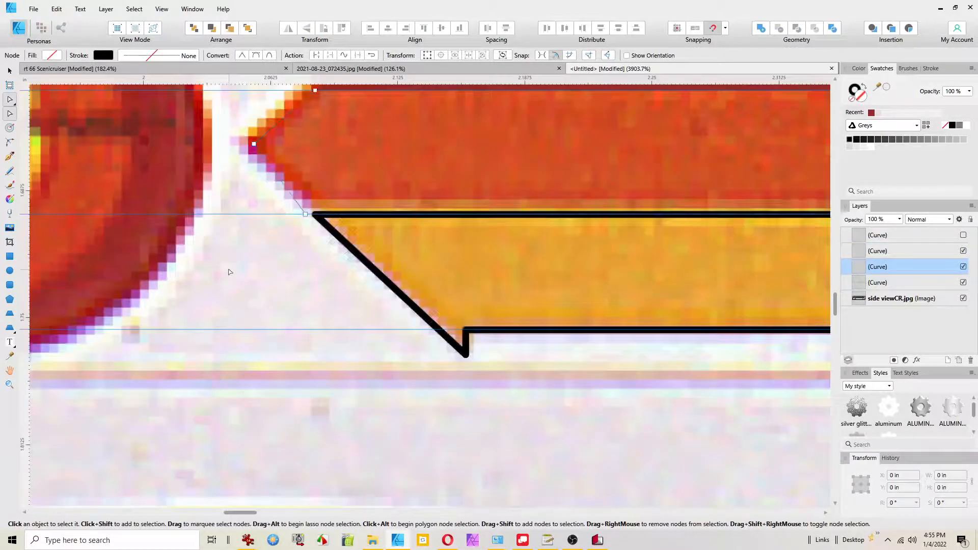
pyautogui.keyDown('shift'); pyautogui.click(907, 279); pyautogui.keyUp('shift')
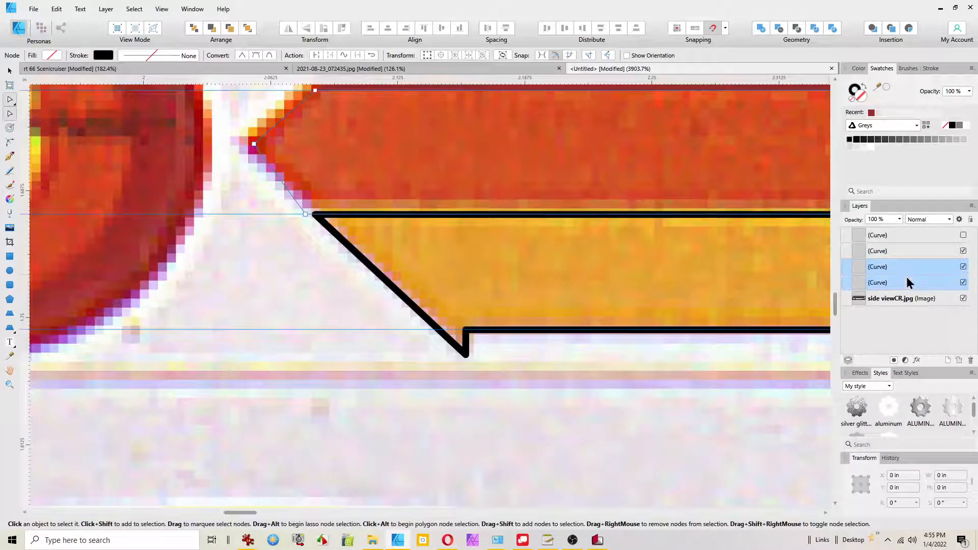
pyautogui.keyDown('shift'); pyautogui.click(903, 247); pyautogui.keyUp('shift')
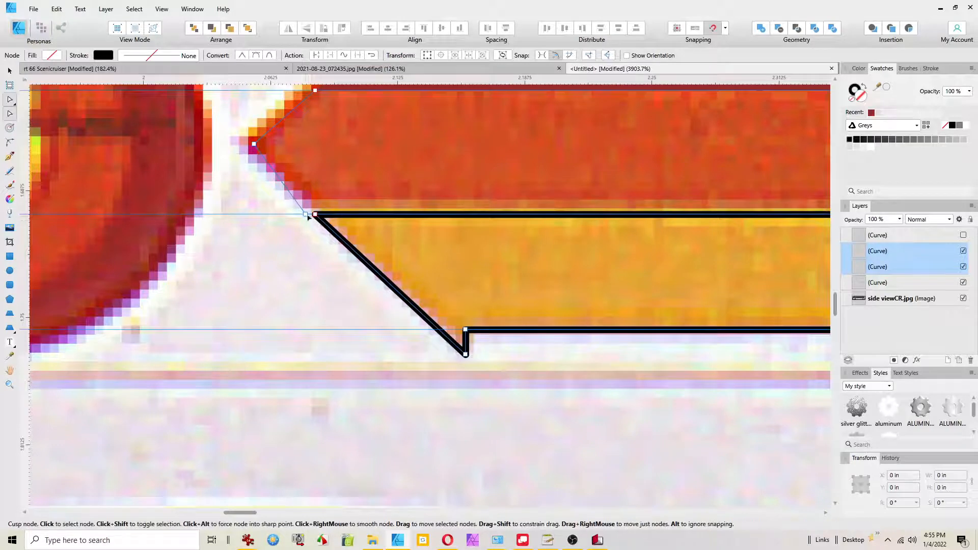
pyautogui.moveTo(306, 215); pyautogui.dragTo(315, 215)
pyautogui.scroll(4, 284, 192)
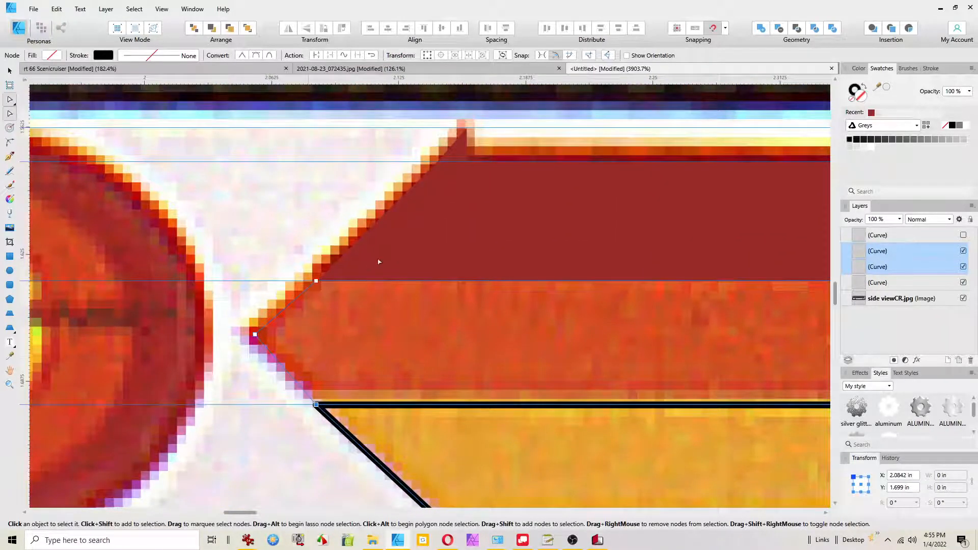
pyautogui.keyDown('shift'); pyautogui.click(383, 222); pyautogui.keyUp('shift')
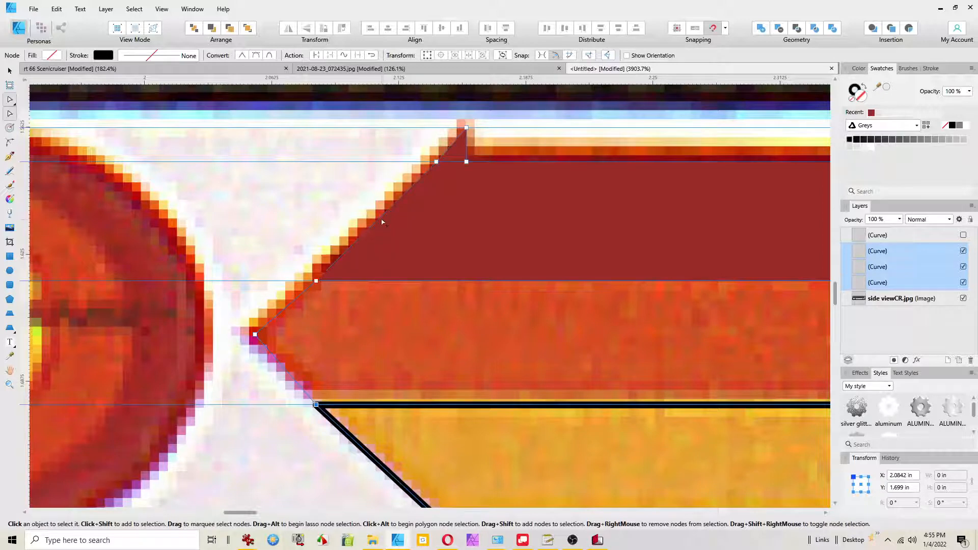
pyautogui.scroll(-4, 321, 285)
pyautogui.press('space')
pyautogui.moveTo(438, 328); pyautogui.dragTo(319, 285)
pyautogui.click(319, 286)
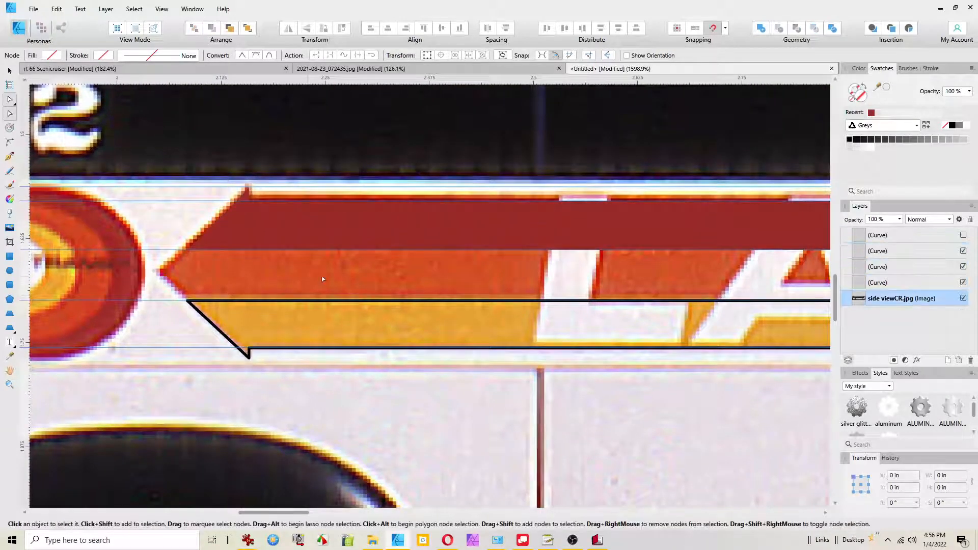
# Step: Rename the filled red curve as "red stripe"
pyautogui.click(904, 283)
pyautogui.click(905, 266)
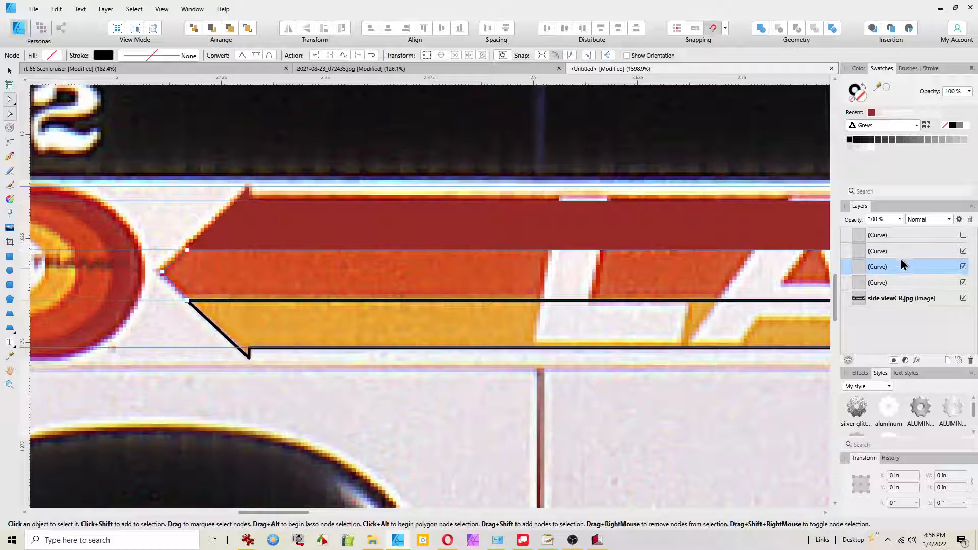
pyautogui.click(910, 283)
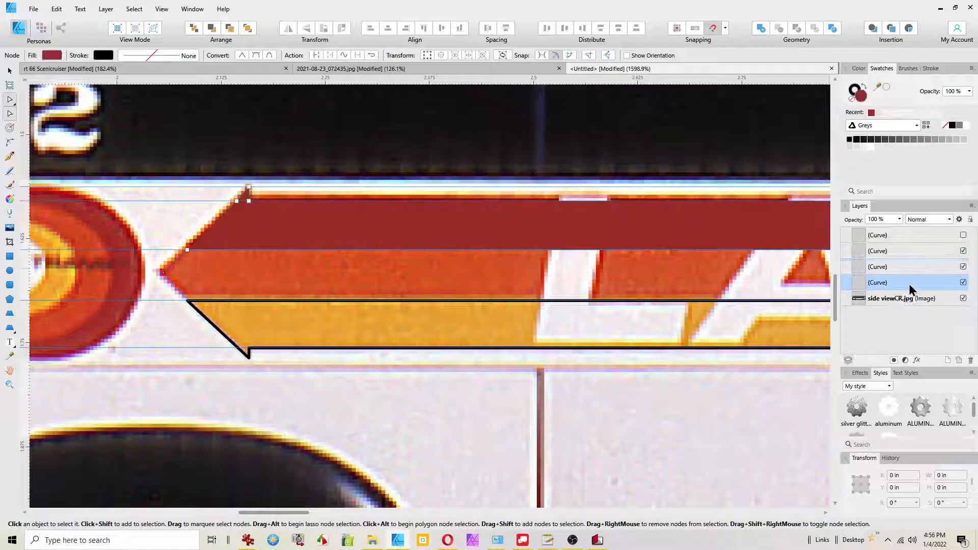
pyautogui.doubleClick(882, 283)
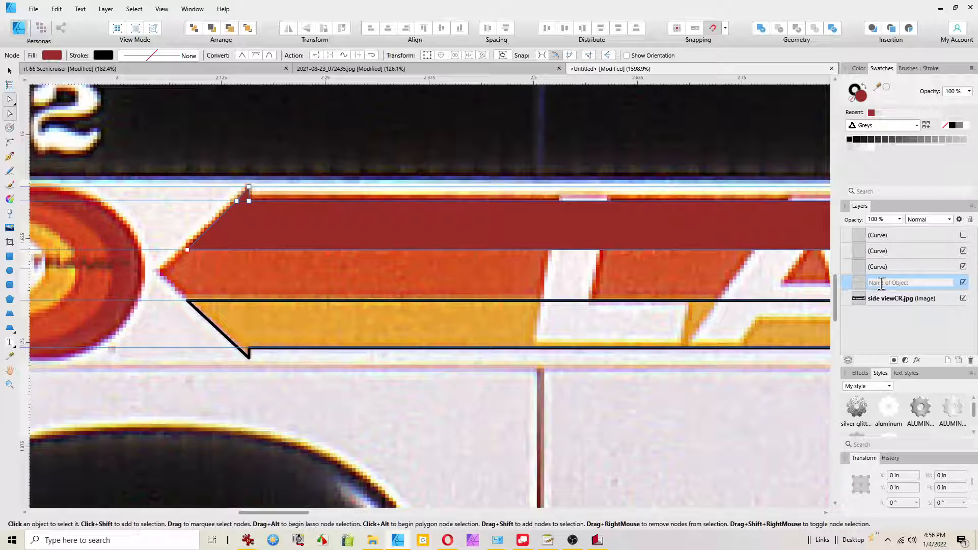
pyautogui.write('red stripe')
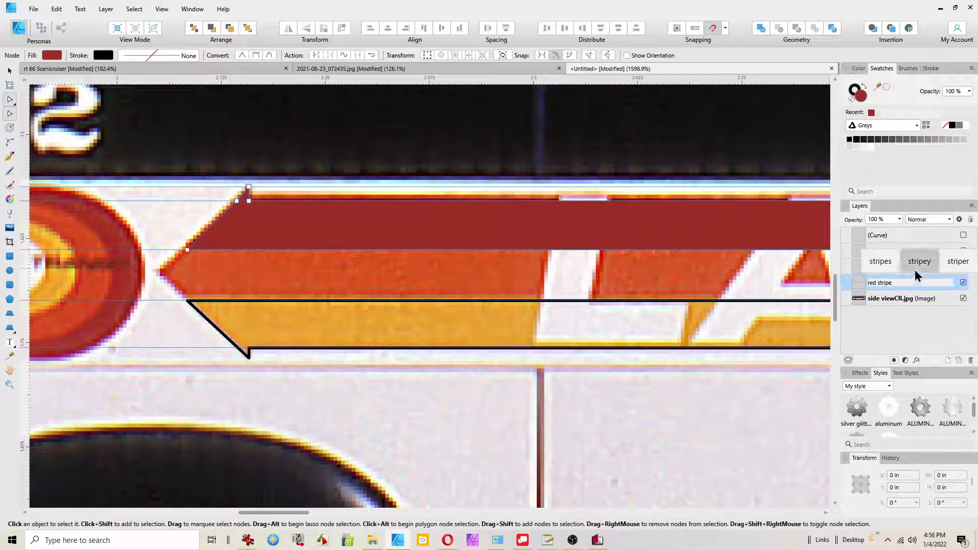
pyautogui.press('Return')
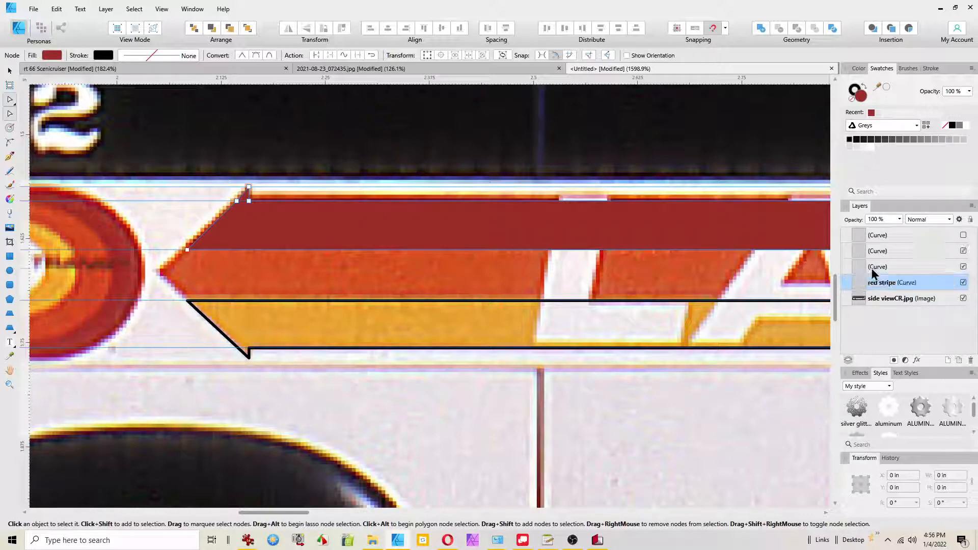
# Step: Rename the orange outline's curve as "orange stripe"
pyautogui.click(899, 269)
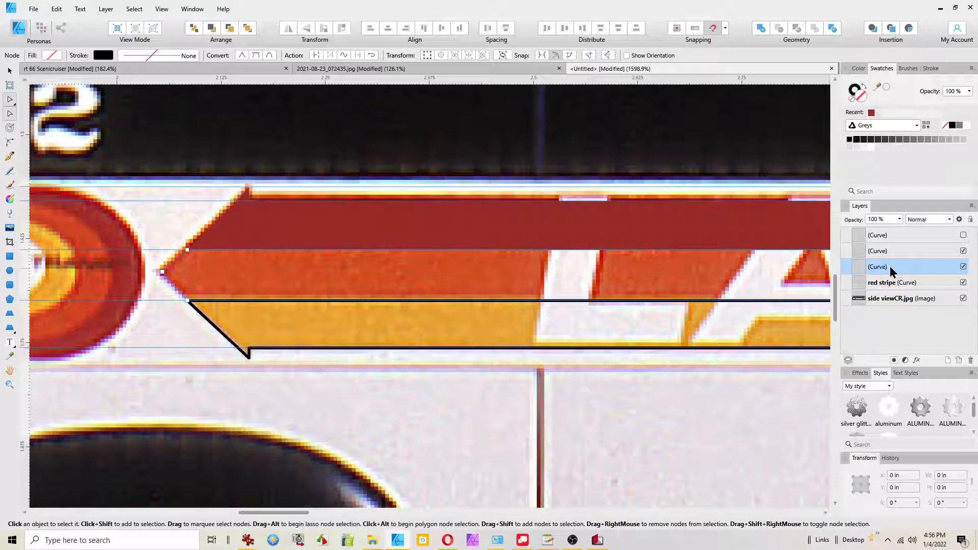
pyautogui.doubleClick(890, 267)
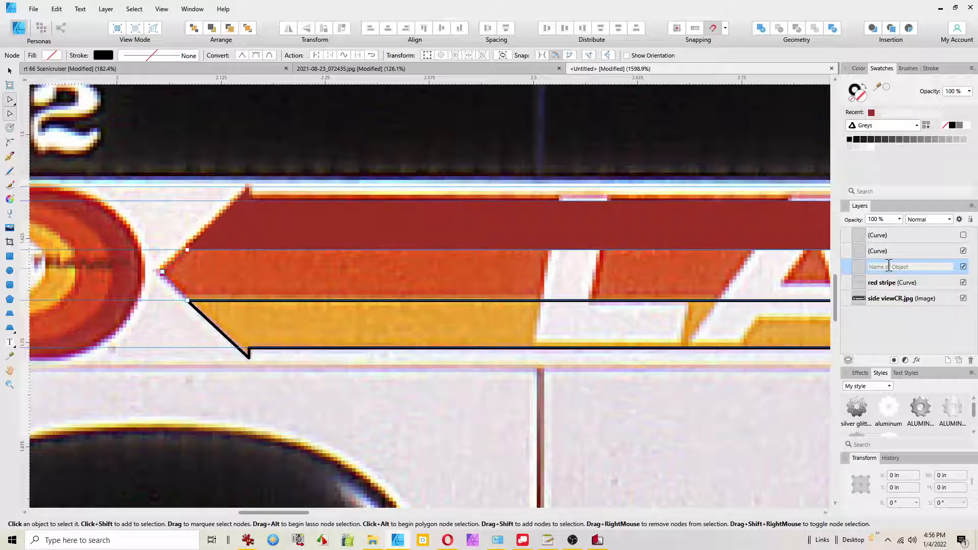
pyautogui.write('orange stripe')
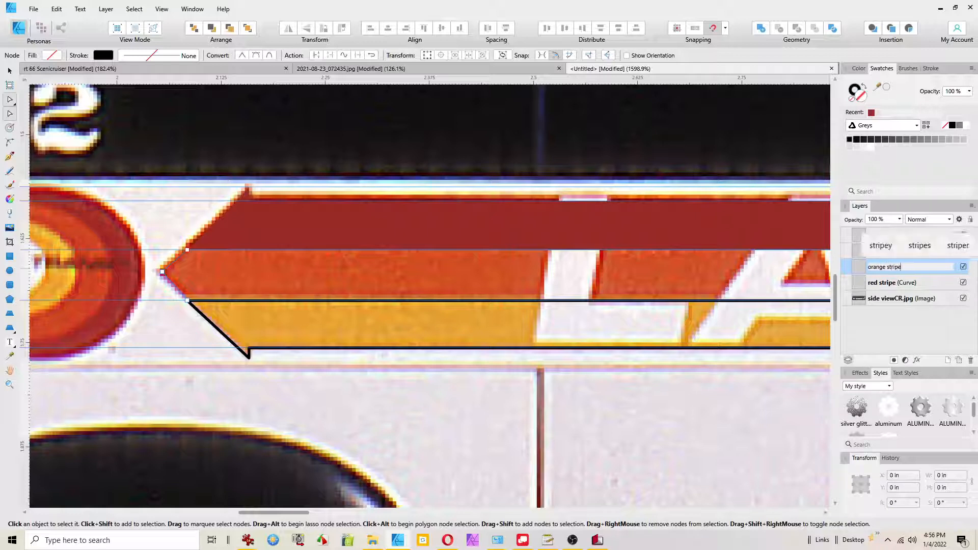
pyautogui.press('Return')
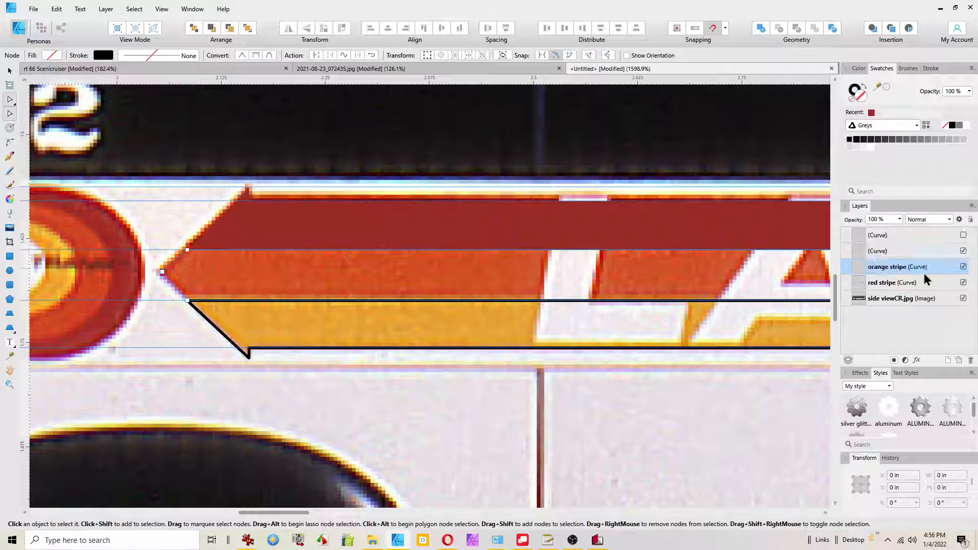
# Step: Rename the yellow outline's curve as "yellow stripe"
pyautogui.click(916, 254)
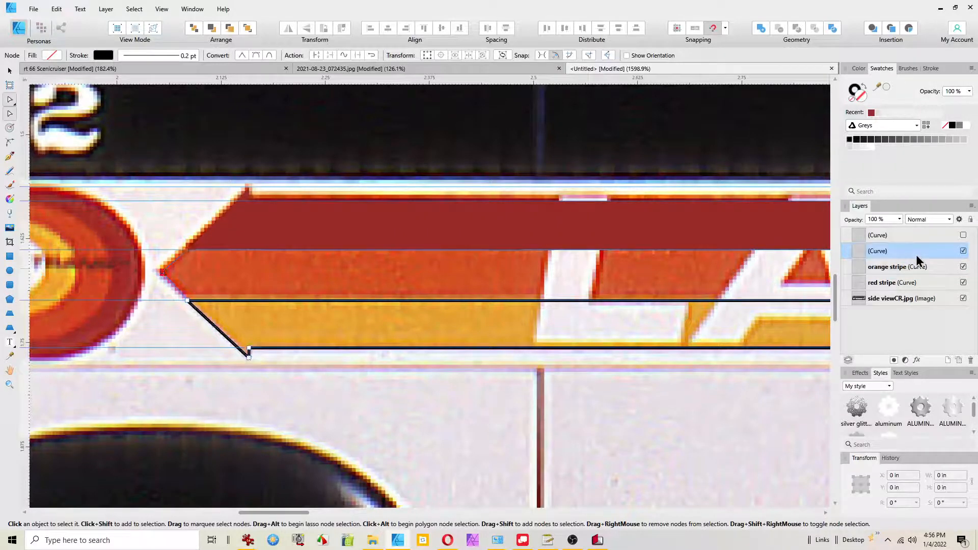
pyautogui.doubleClick(875, 251)
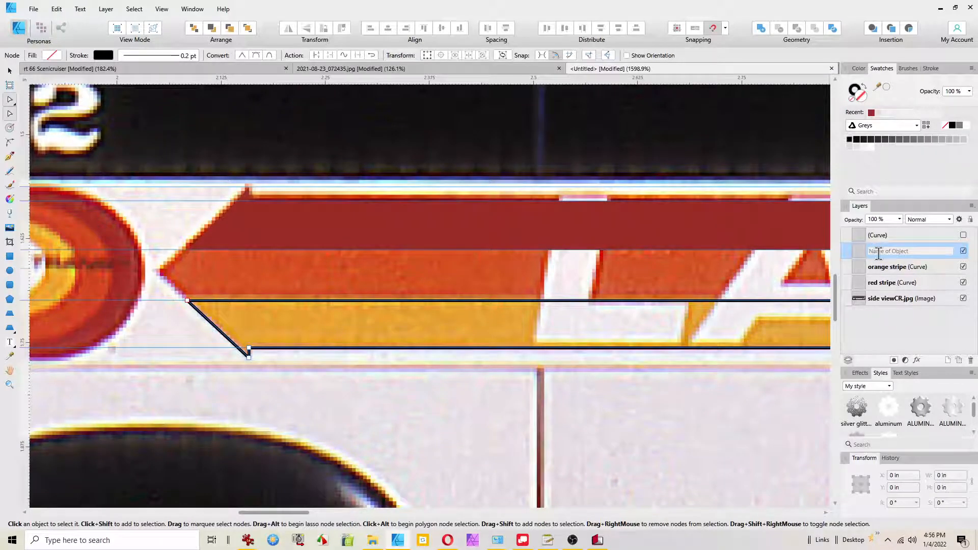
pyautogui.write('yellow stripe')
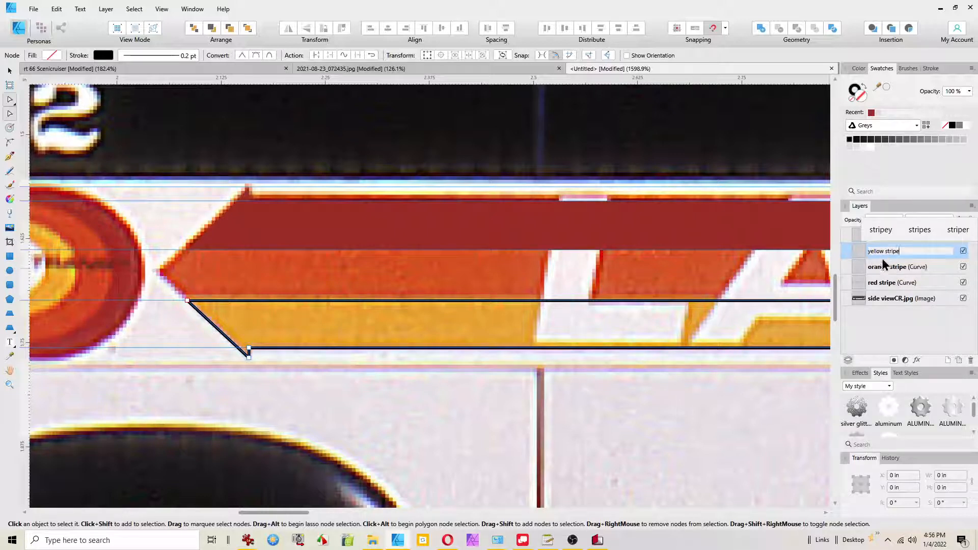
pyautogui.press('Return')
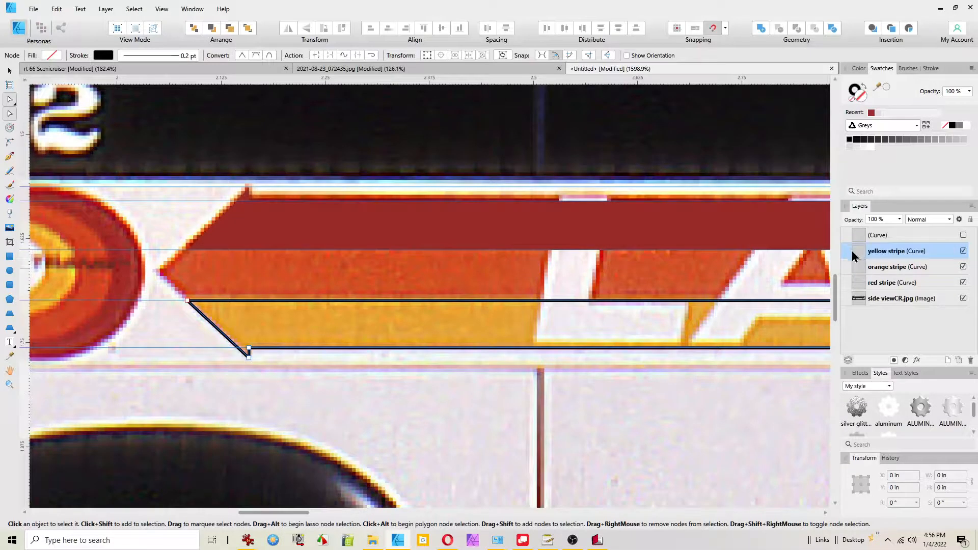
# Step: Group the red, orange and yellow stripe curves and name the group "side stripes"
pyautogui.click(888, 282)
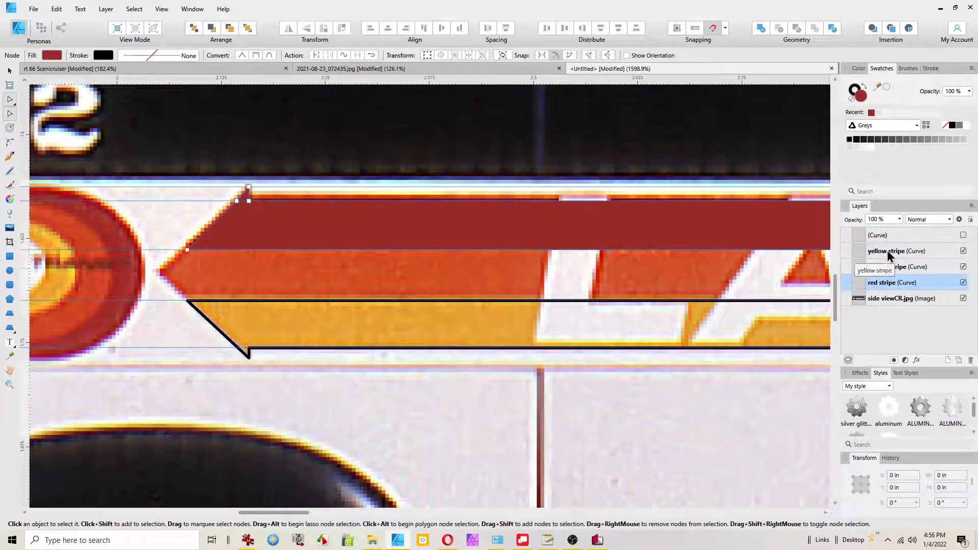
pyautogui.keyDown('shift'); pyautogui.click(887, 256); pyautogui.keyUp('shift')
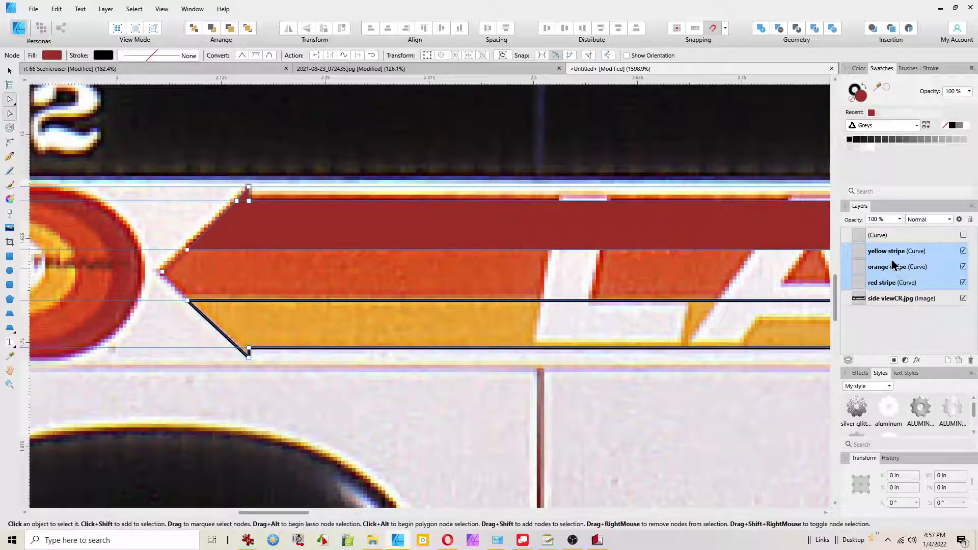
pyautogui.rightClick(892, 259)
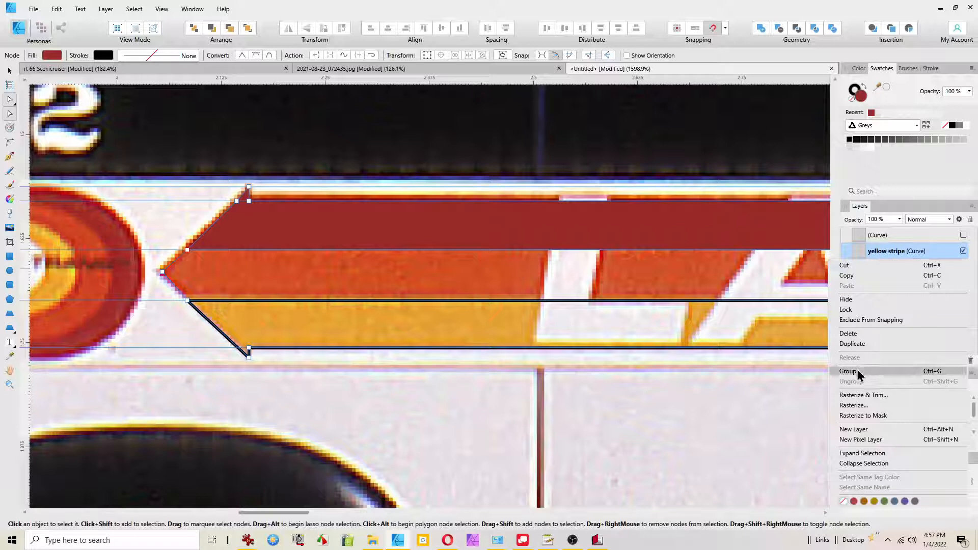
pyautogui.click(860, 371)
pyautogui.doubleClick(877, 251)
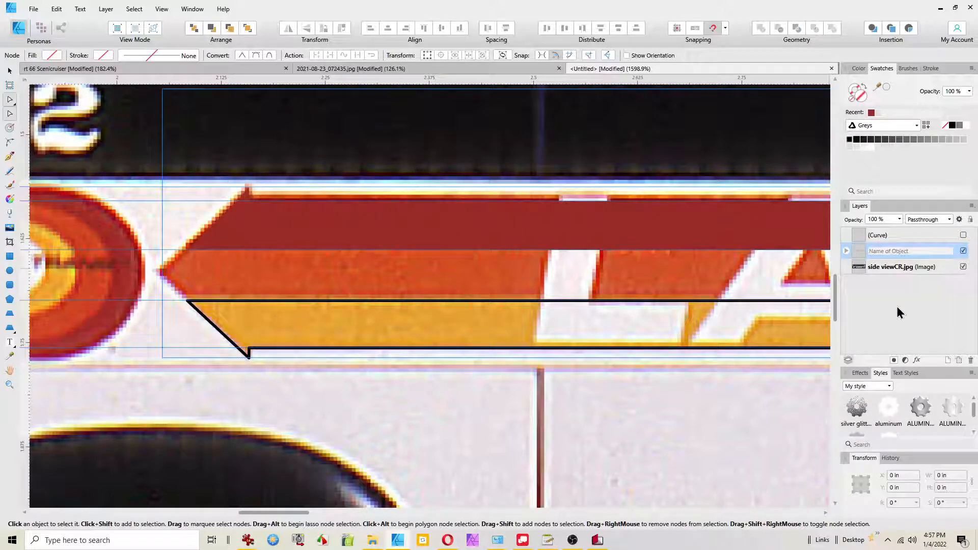
pyautogui.write('S')
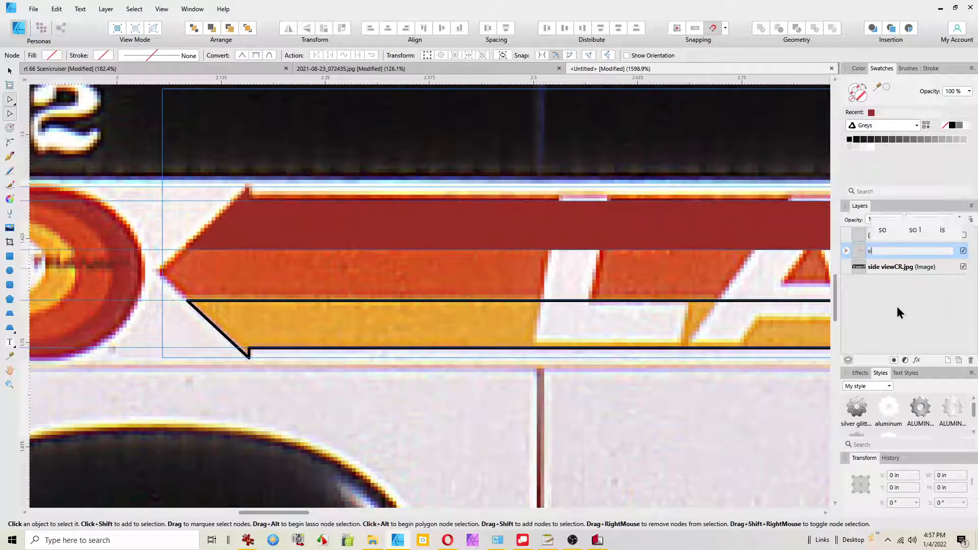
pyautogui.write('ide stripes')
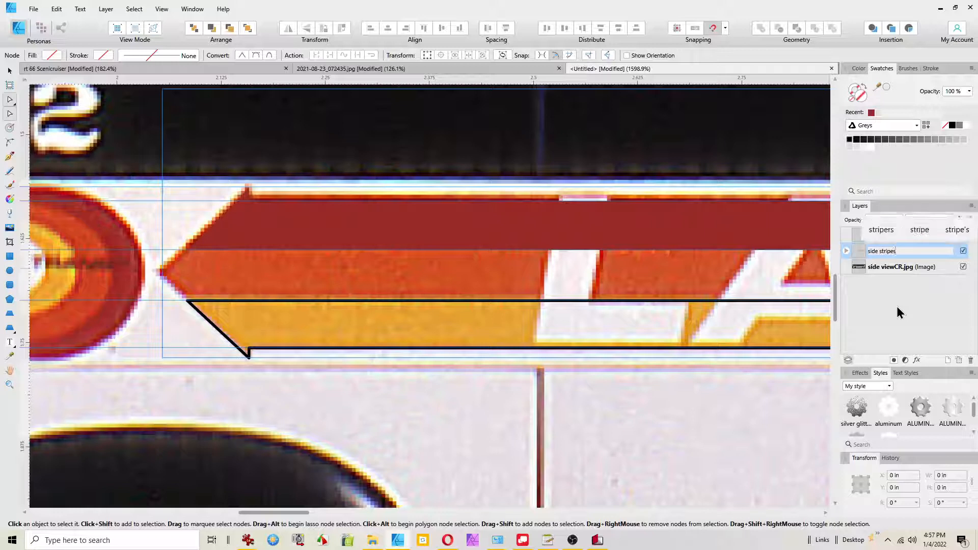
pyautogui.press('Return')
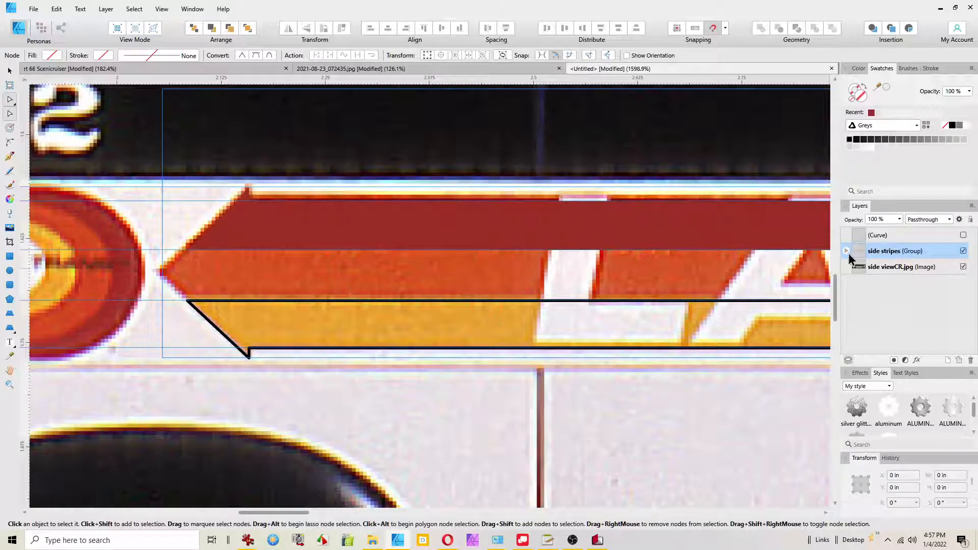
# Step: Fill the orange stripe in the side stripes group with the orange sampled from the bus photo
pyautogui.click(846, 250)
pyautogui.click(897, 282)
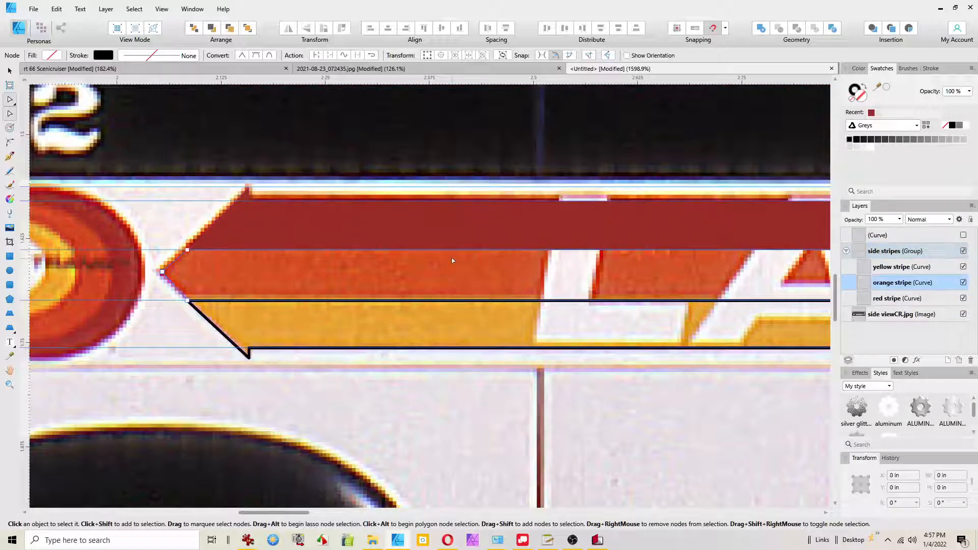
pyautogui.press('i')
pyautogui.click(424, 277)
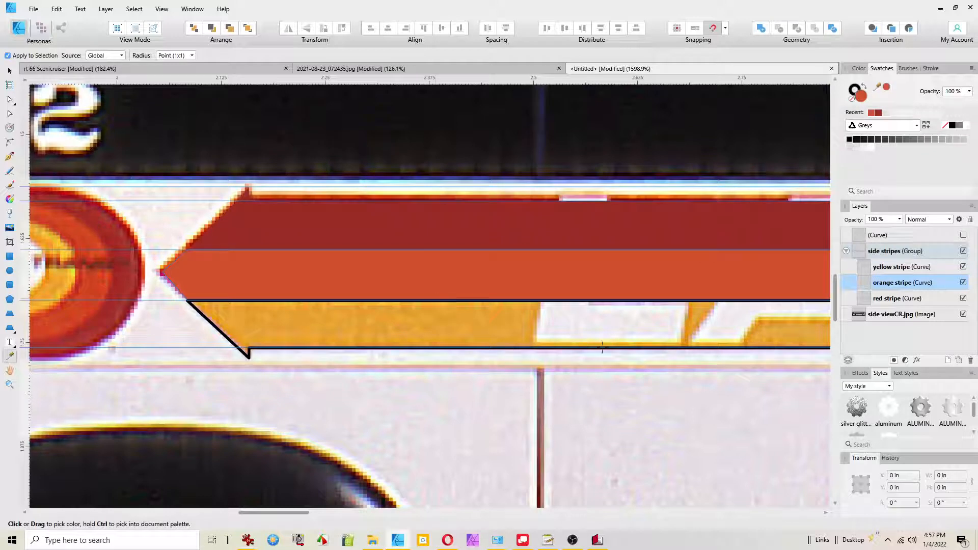
# Step: Fill the yellow stripe in the side stripes group with the yellow sampled from the bus photo
pyautogui.click(938, 267)
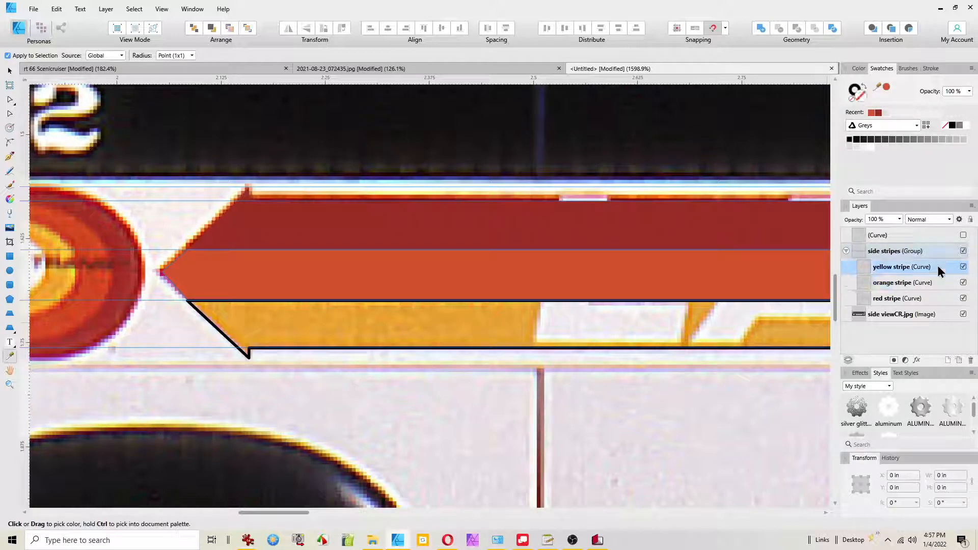
pyautogui.click(440, 329)
pyautogui.scroll(-3, 640, 379)
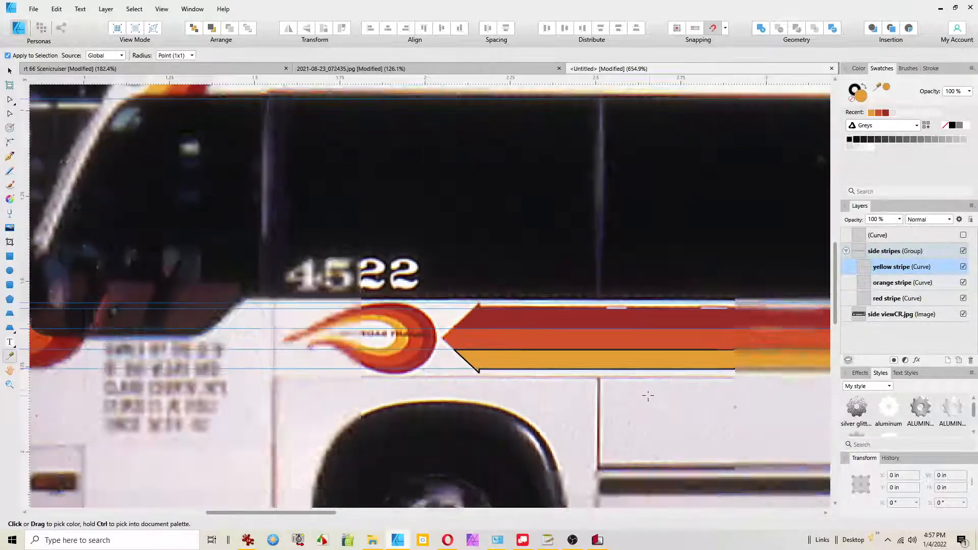
pyautogui.scroll(-2, 649, 398)
pyautogui.moveTo(597, 418); pyautogui.dragTo(398, 377)
pyautogui.moveTo(663, 401); pyautogui.dragTo(327, 354)
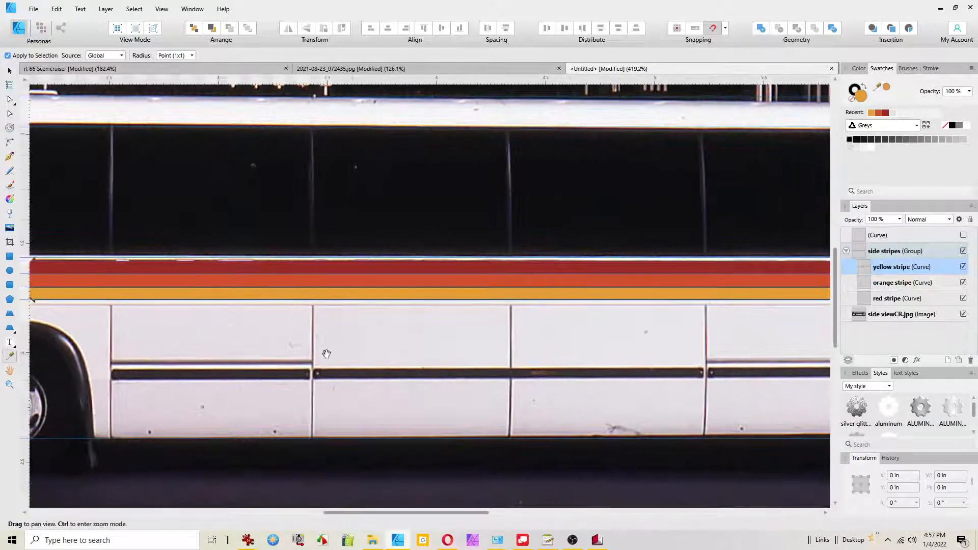
pyautogui.scroll(-2, 535, 363)
pyautogui.moveTo(636, 357); pyautogui.dragTo(384, 344)
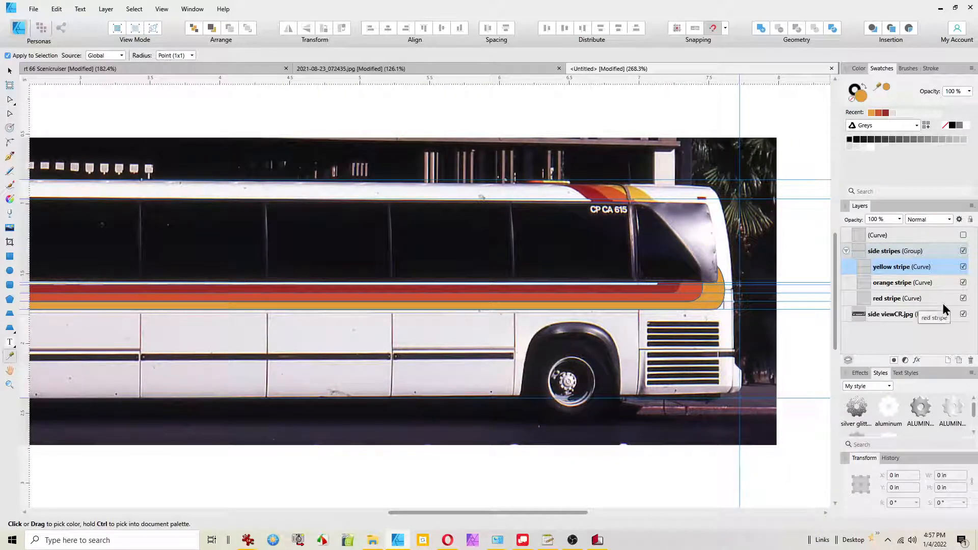
# Step: Rename the unnamed roof outline curve as "roof" and make it visible
pyautogui.click(934, 237)
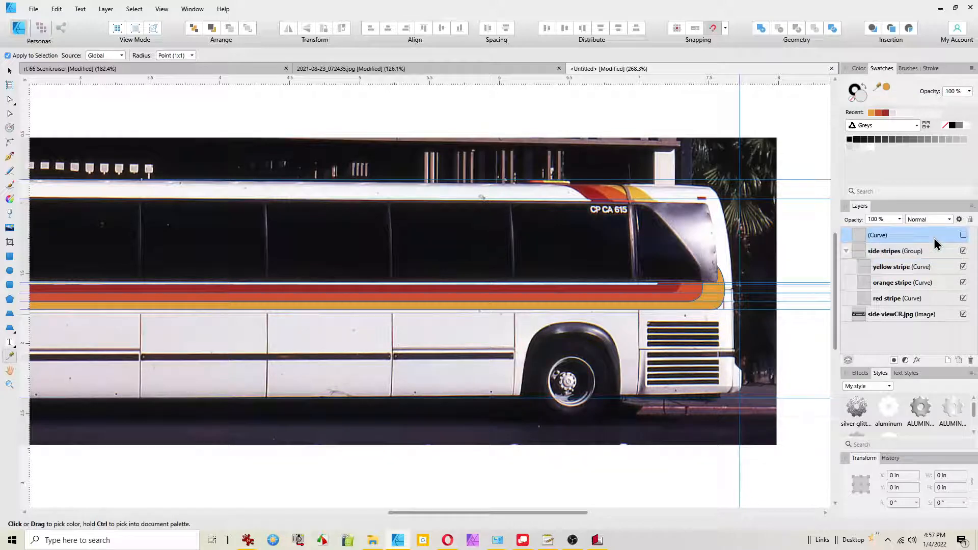
pyautogui.moveTo(448, 270); pyautogui.dragTo(699, 280)
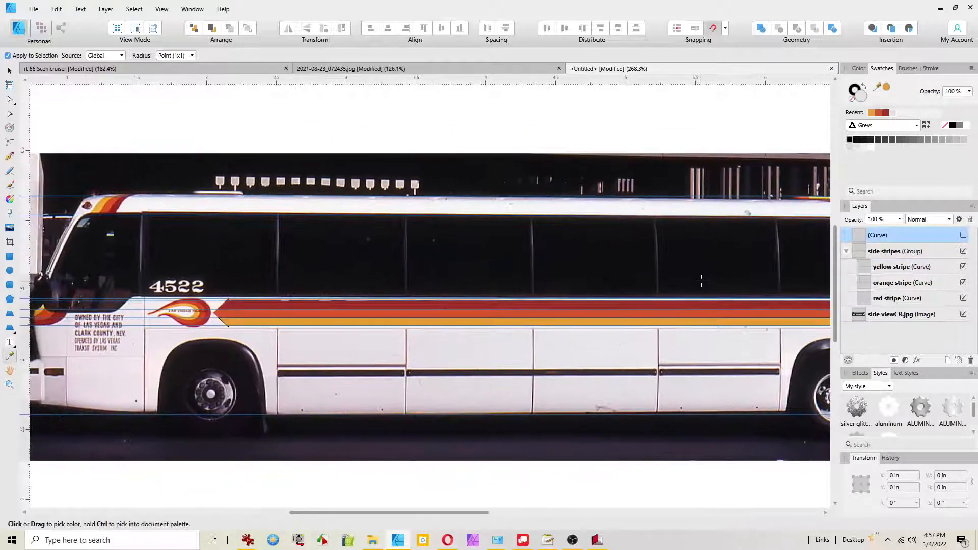
pyautogui.press('a')
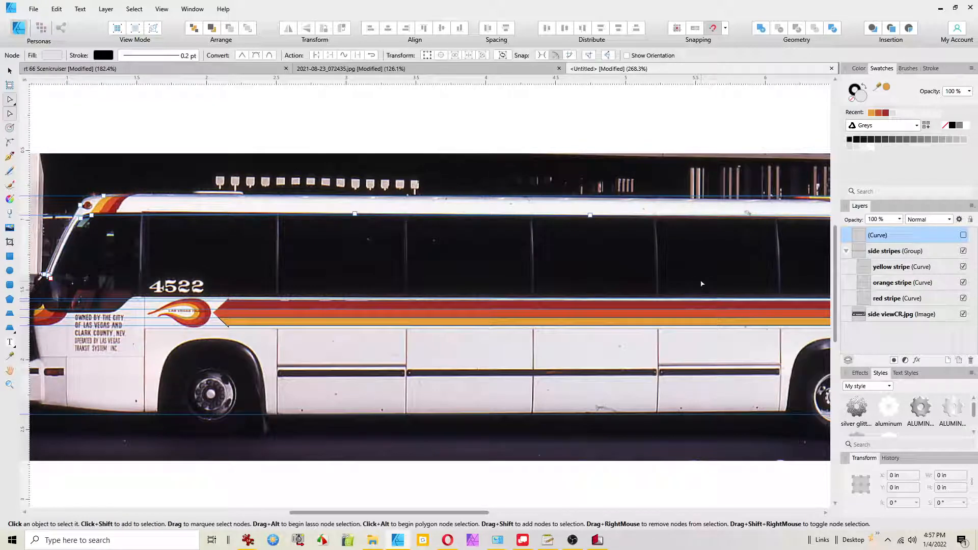
pyautogui.doubleClick(866, 238)
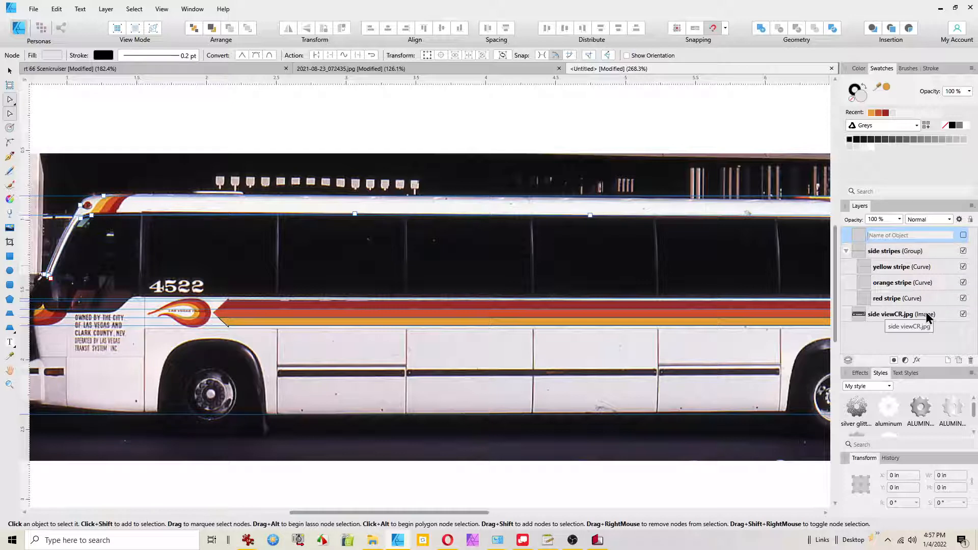
pyautogui.write('roof')
pyautogui.press('Return')
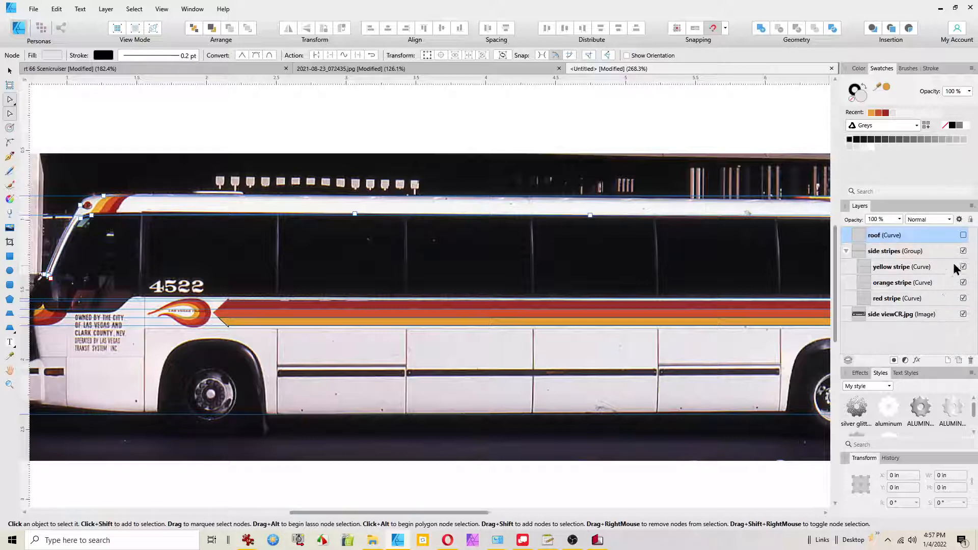
pyautogui.click(964, 235)
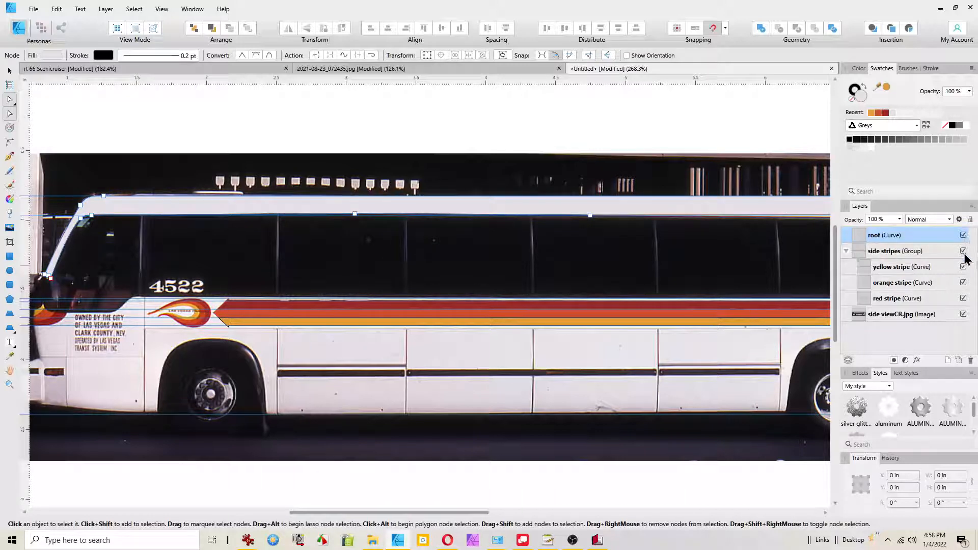
# Step: Draw a rectangle about 7.88 by 2.59 in covering the bus photo, stacked directly above the photo and beneath the traced shapes
pyautogui.click(913, 319)
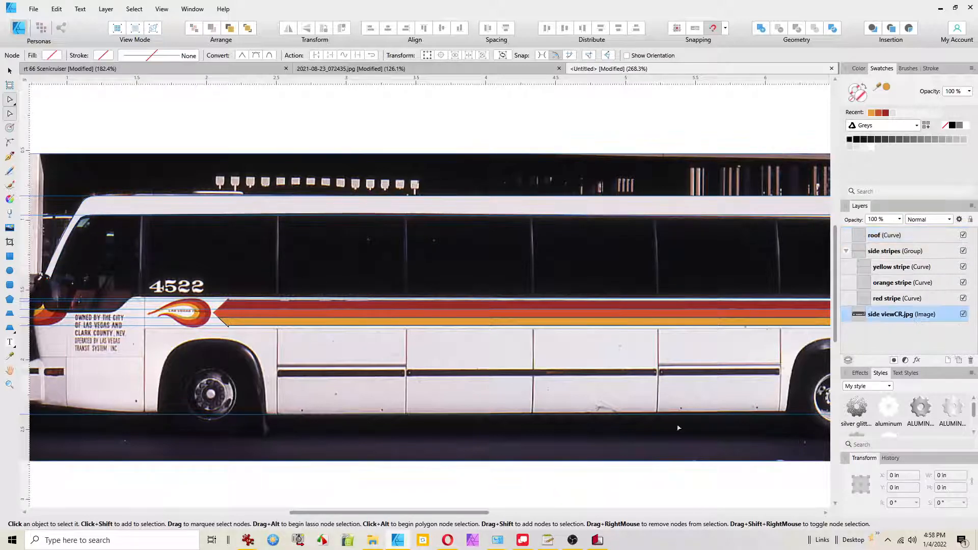
pyautogui.moveTo(679, 424); pyautogui.dragTo(543, 346)
pyautogui.scroll(-2, 544, 347)
pyautogui.scroll(-1, 543, 349)
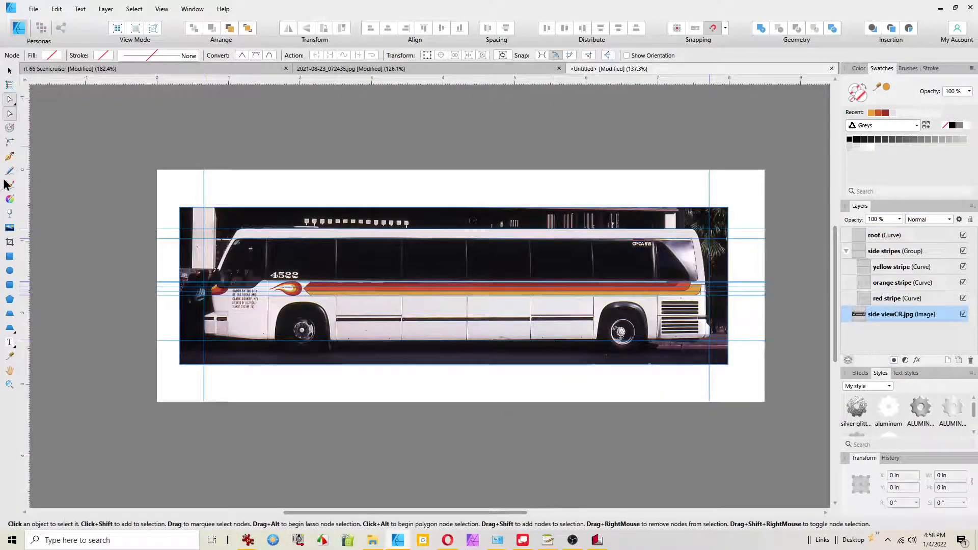
pyautogui.click(11, 257)
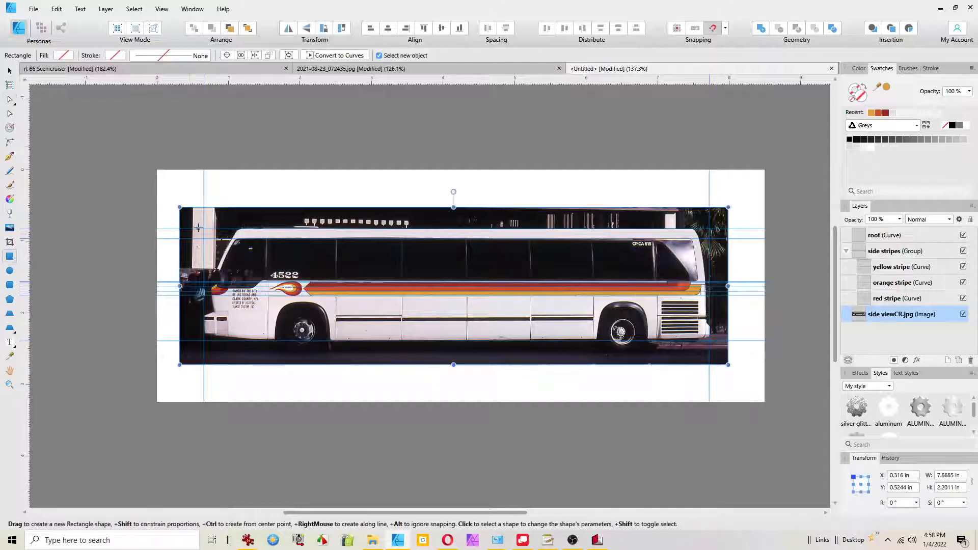
pyautogui.moveTo(173, 195); pyautogui.dragTo(736, 381)
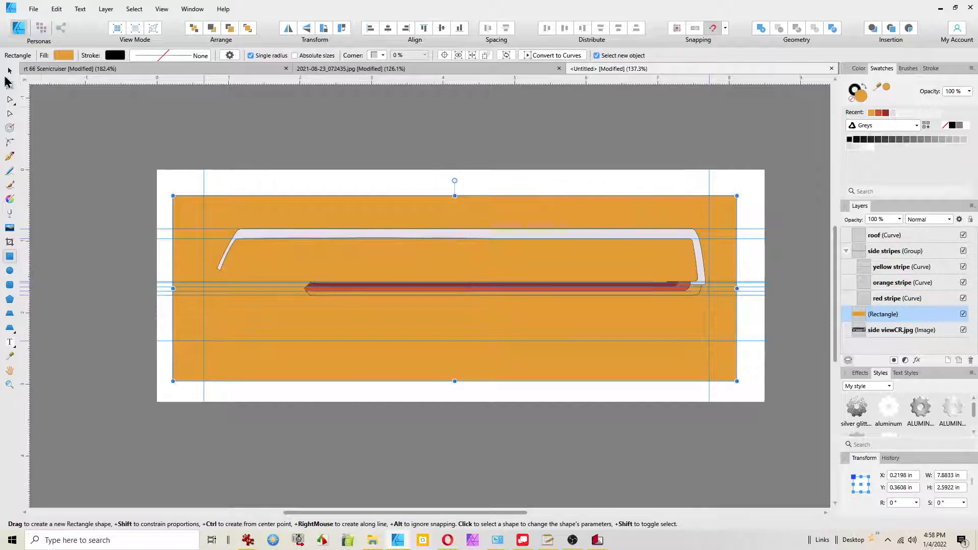
# Step: Fill the rectangle behind the traced shapes with blue (H 211, S 77, L 55), deselect it and hide it
pyautogui.click(63, 55)
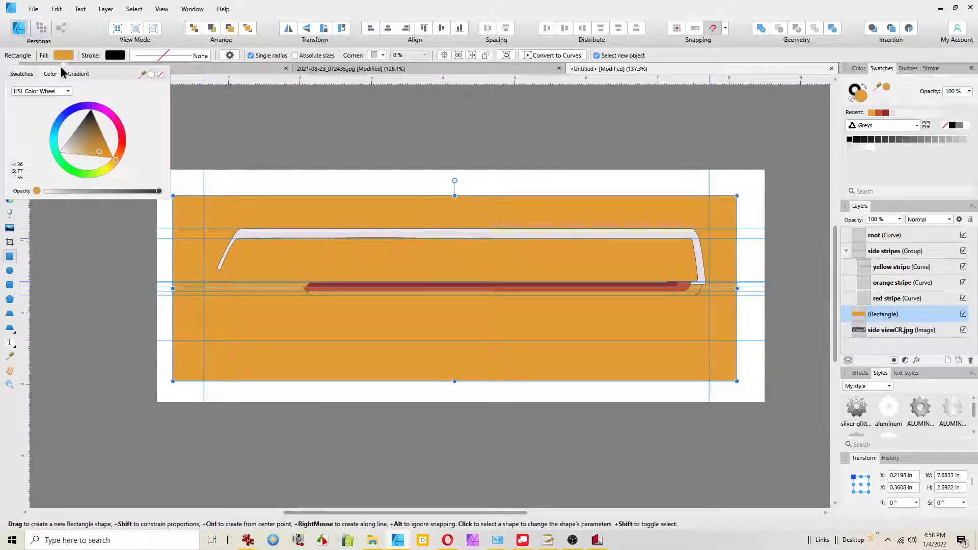
pyautogui.click(58, 122)
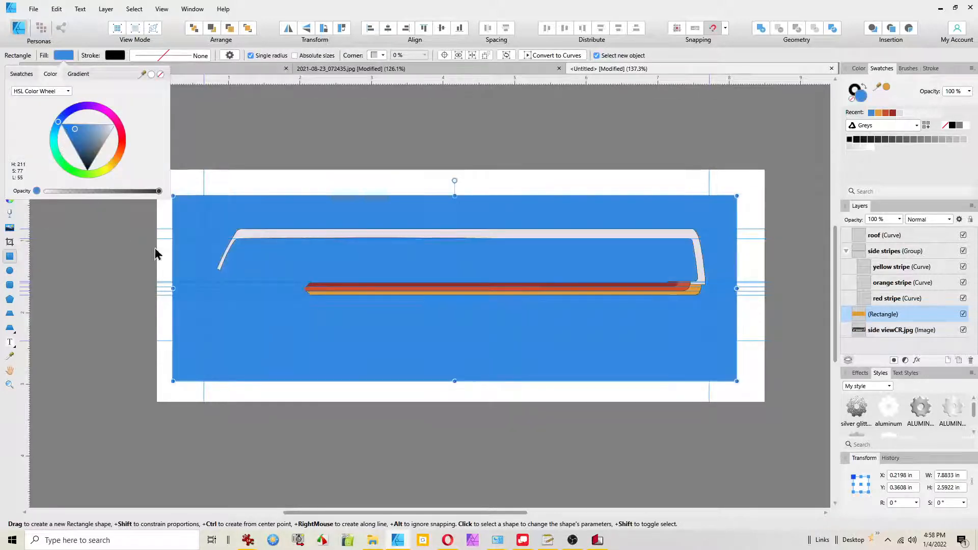
pyautogui.click(646, 393)
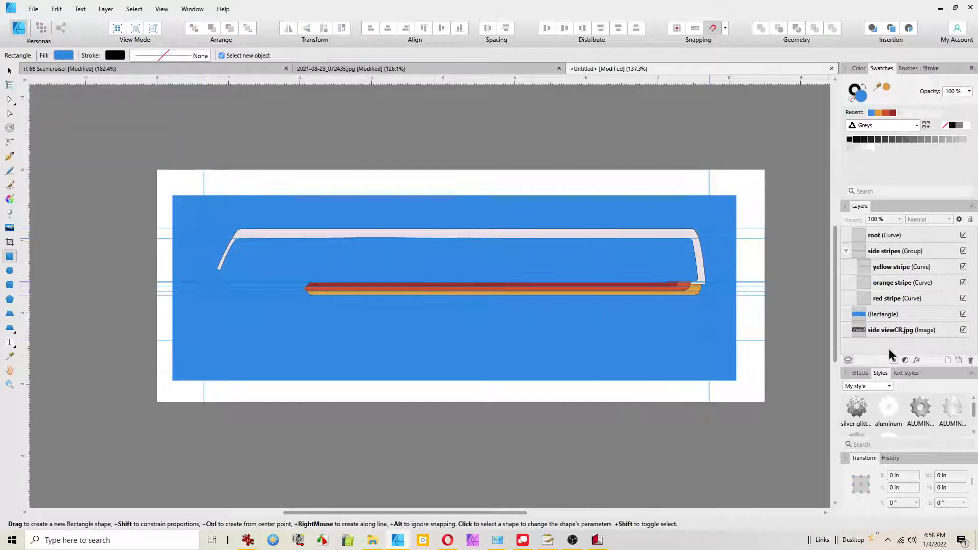
pyautogui.click(963, 314)
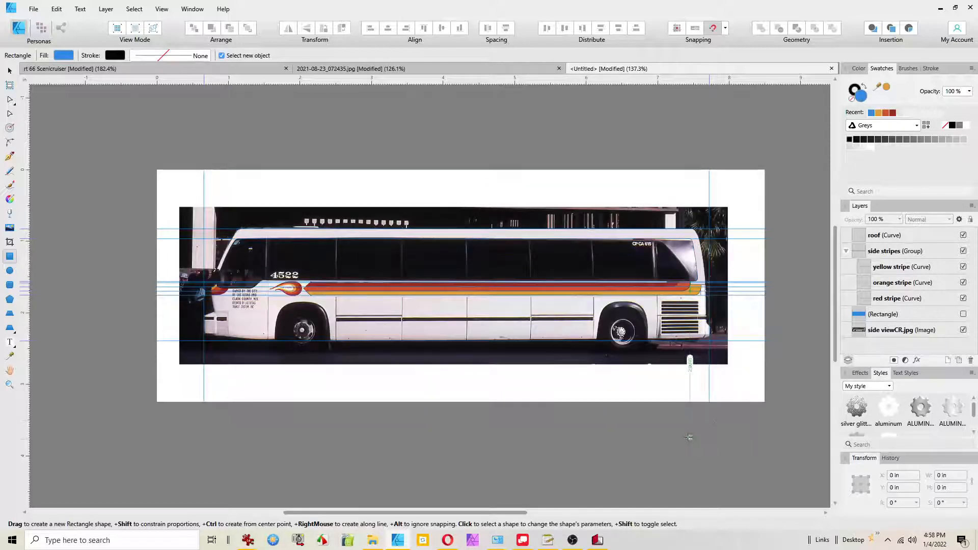